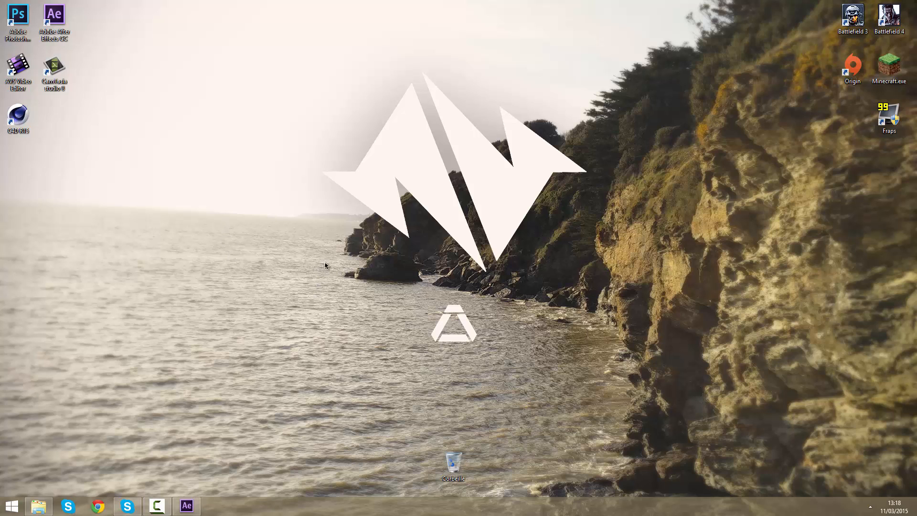
left_click_drag(318, 267, 575, 127)
left_click_drag(590, 86, 655, 61)
Import "03. Uppermost - Imagine Reality (Original Mix).mp3" from the Electro music folder into the After Effects project.
left_click(187, 507)
left_click(38, 507)
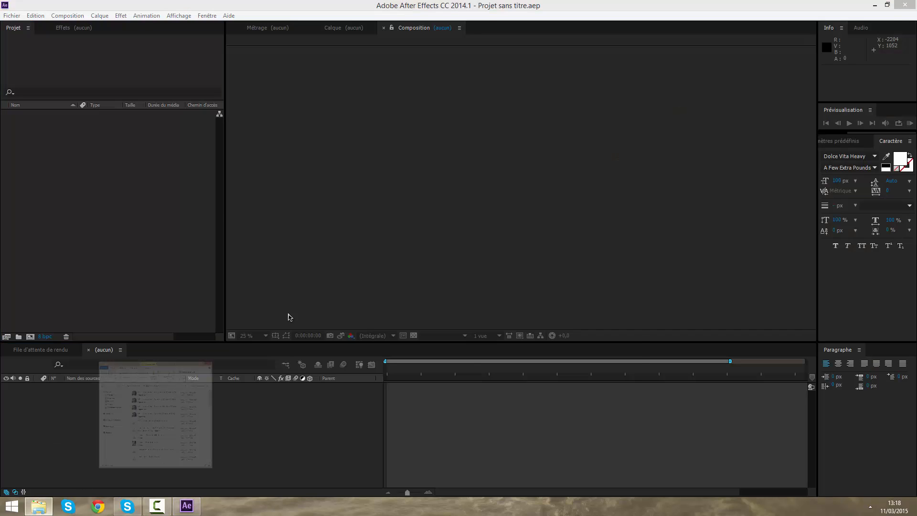
left_click(445, 202)
left_click(449, 178)
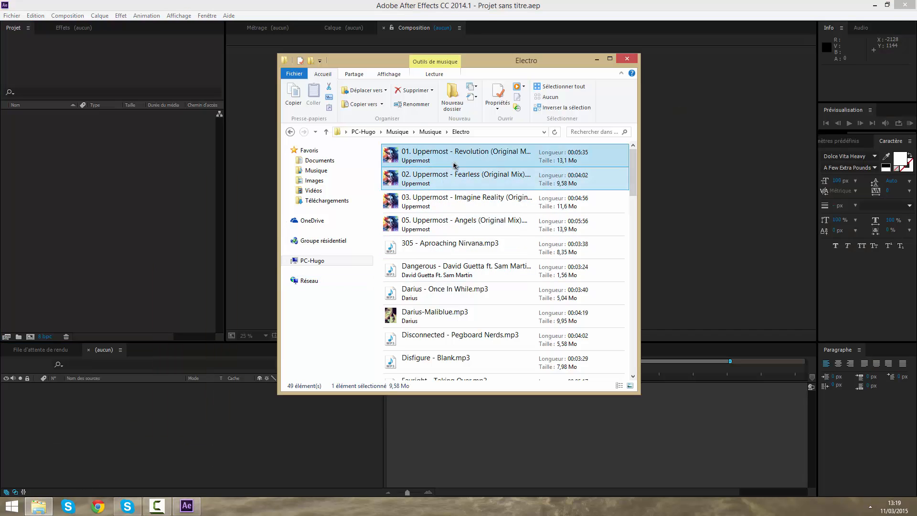
left_click(466, 207)
left_click_drag(466, 206, 123, 198)
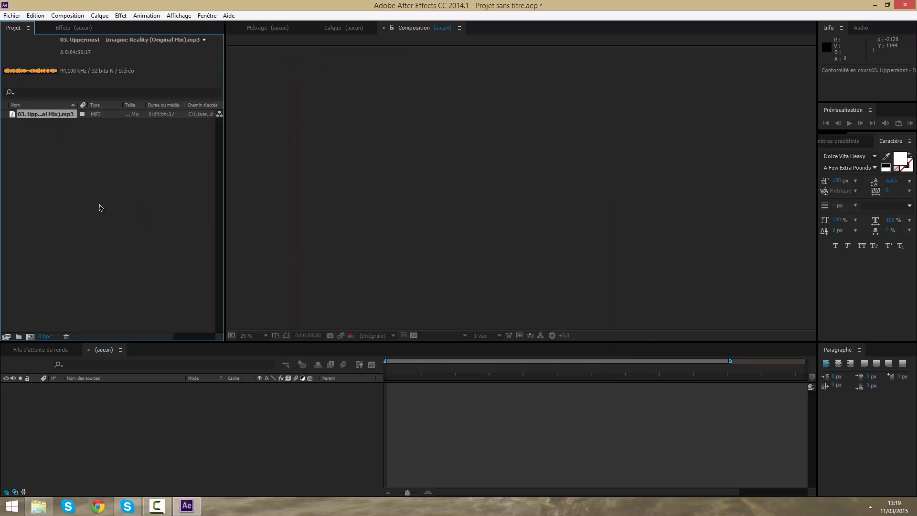
Enlarge the timeline area and create a 1920 x 1080, 30 fps, 20-second composition named SoundKeys.
left_click(47, 114)
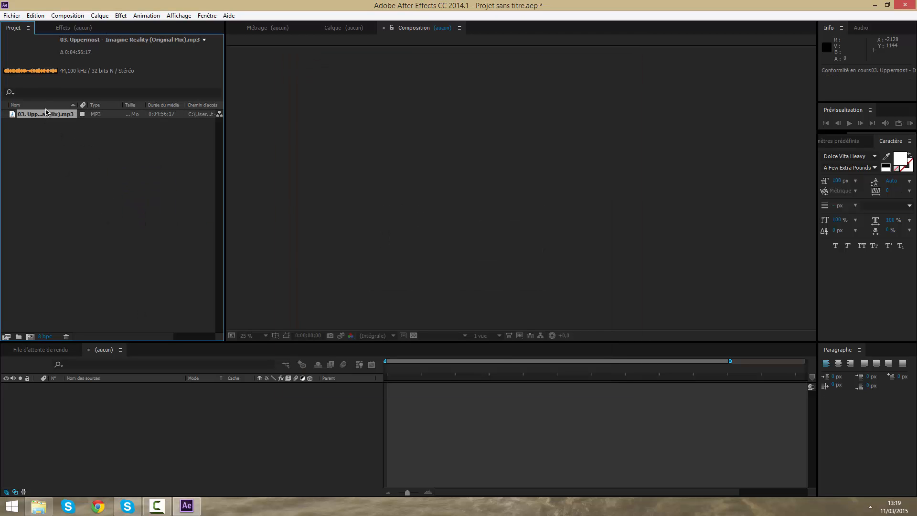
right_click(102, 205)
left_click(488, 368)
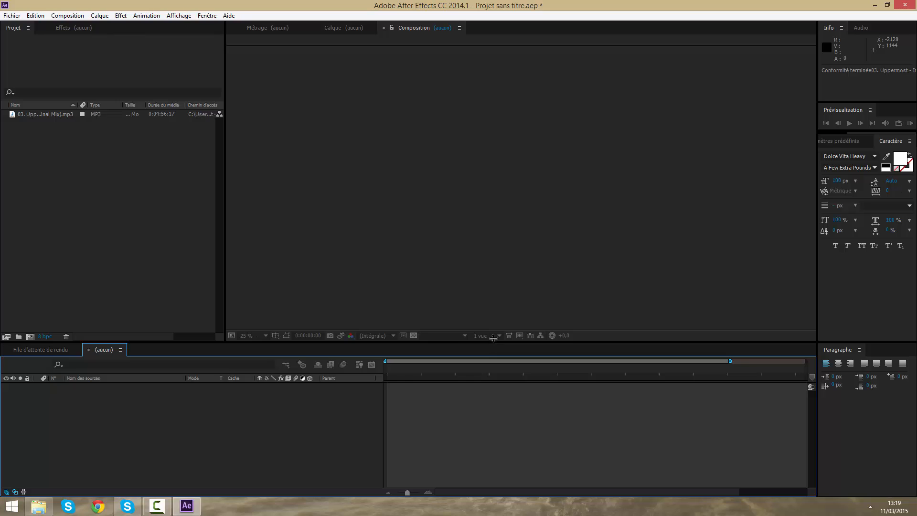
left_click_drag(494, 337, 494, 304)
right_click(72, 179)
left_click(123, 187)
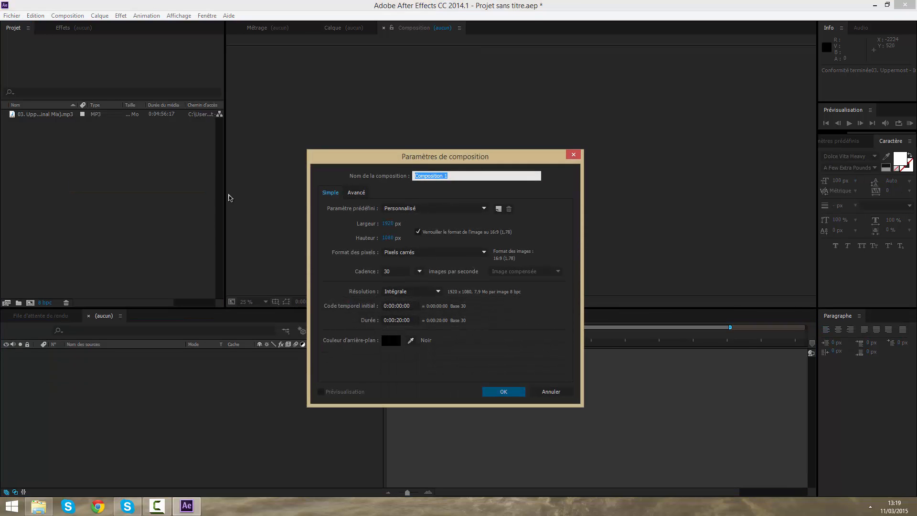
type("SoundKeys")
key("Return")
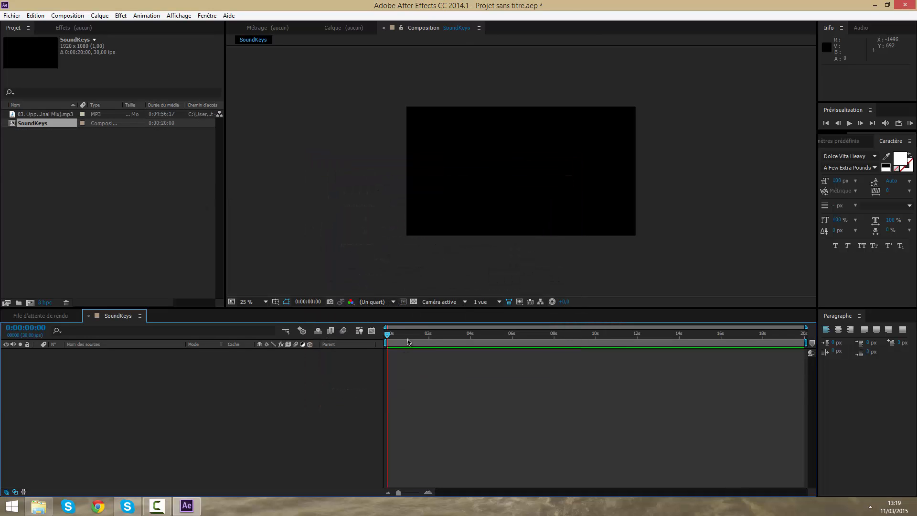
Scrub through the empty SoundKeys timeline with the composition preview fitted to the viewer.
left_click_drag(408, 342, 476, 341)
left_click(243, 302)
left_click(260, 322)
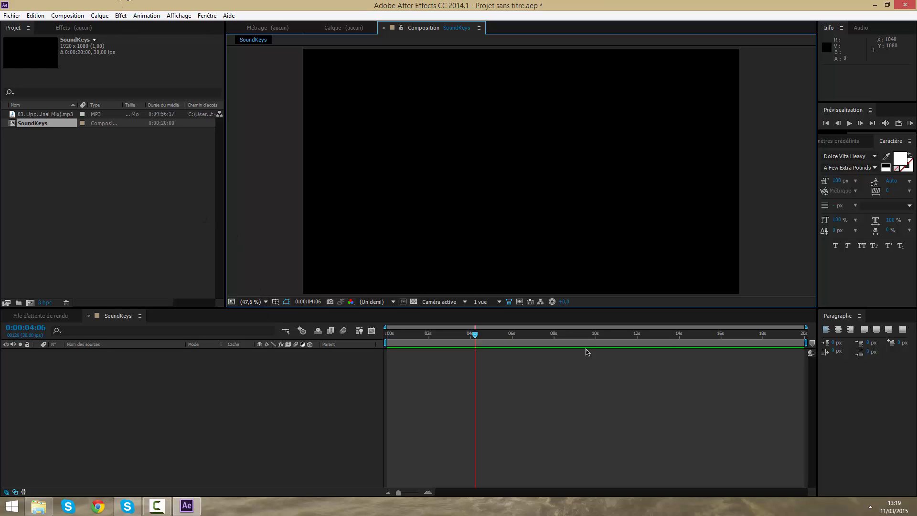
right_click(472, 367)
left_click(460, 365)
left_click_drag(468, 354, 595, 333)
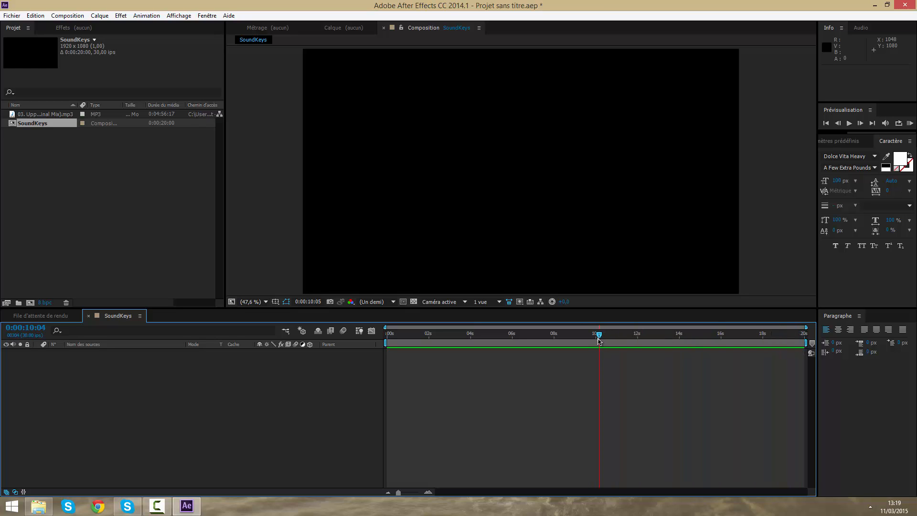
Return the playhead to the start and add a black composition-sized solid named BG.
left_click_drag(393, 338, 371, 334)
right_click(441, 359)
mouse_move(459, 364)
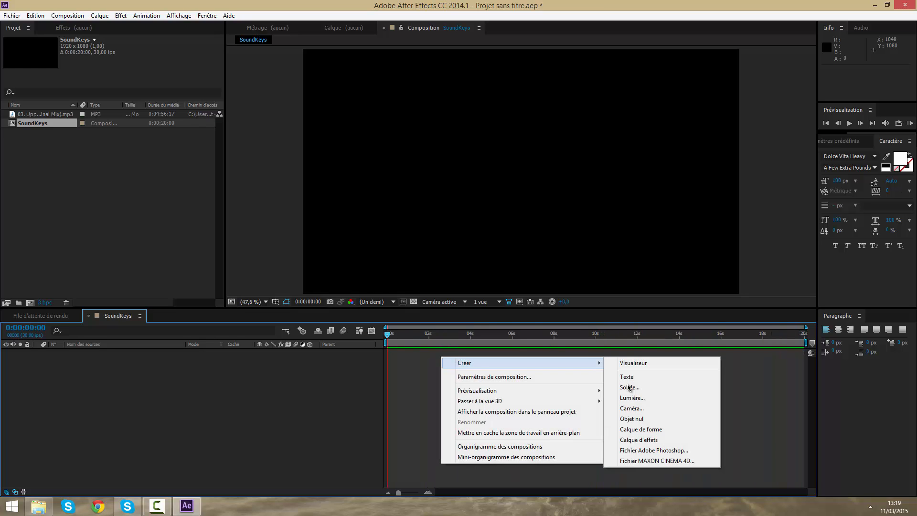
left_click(646, 388)
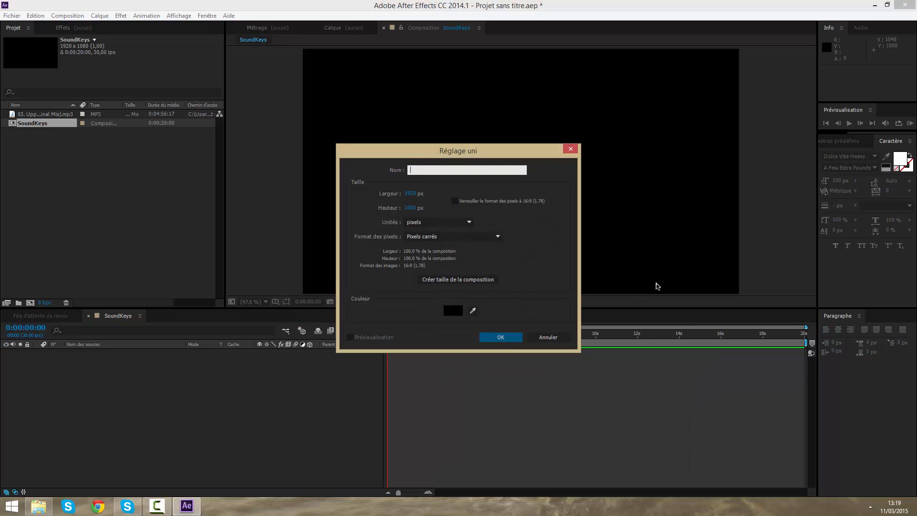
type("BG")
key("Return")
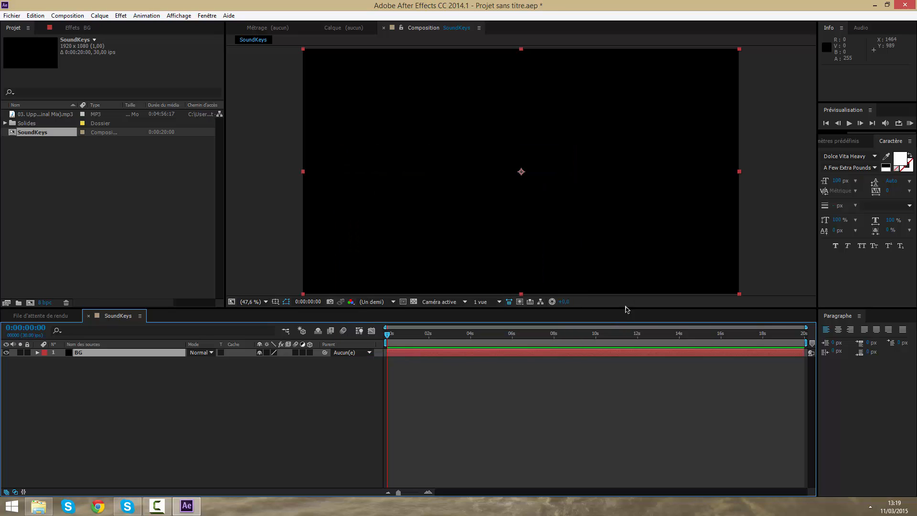
Find the Gamme des dégradés effect by searching for "Dégr" and apply it to the BG layer.
right_click(628, 355)
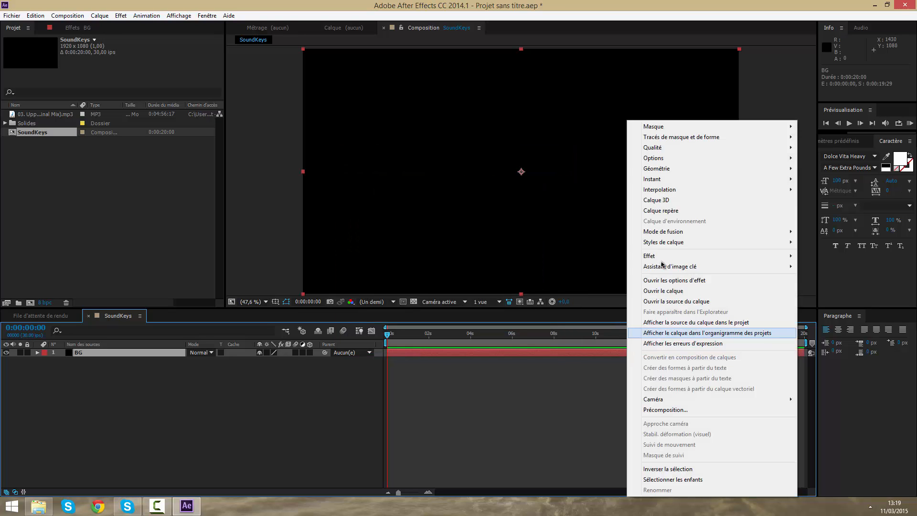
left_click(850, 145)
left_click(858, 151)
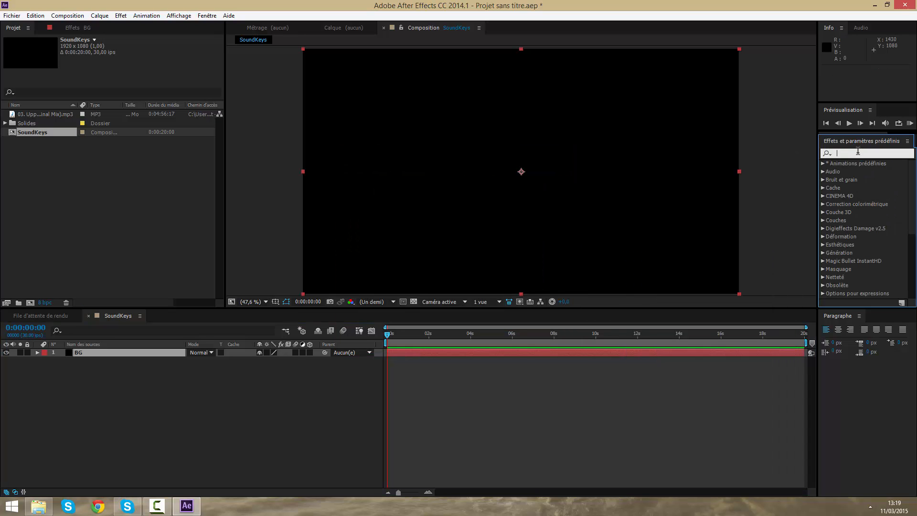
type("Dégr")
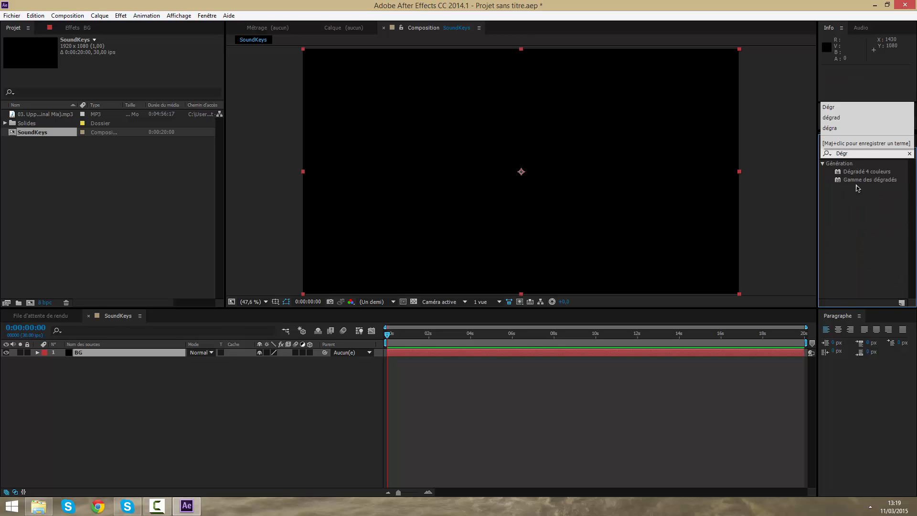
left_click_drag(862, 183, 643, 358)
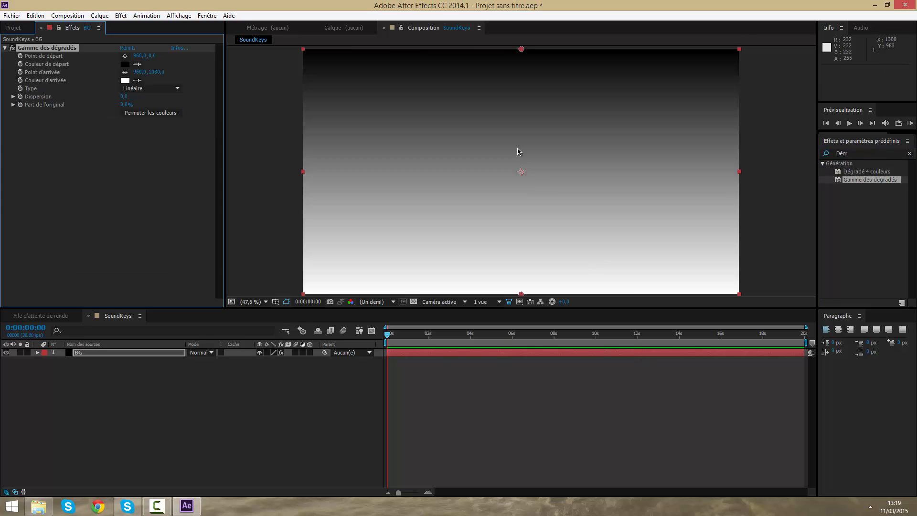
Set the gradient's end colour (Couleur d'arrivée) to black.
scroll(535, 177, "down", 2)
scroll(614, 148, "up", 2)
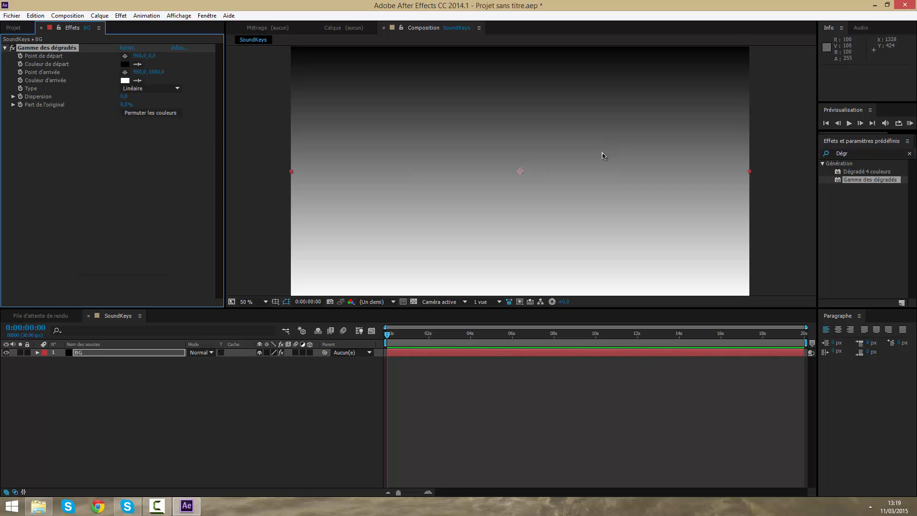
left_click(125, 80)
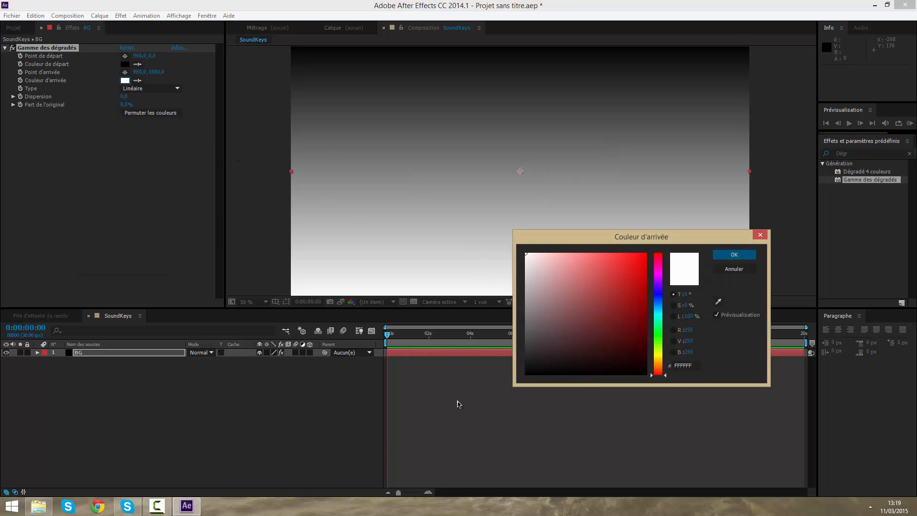
left_click_drag(637, 296, 375, 451)
key("Return")
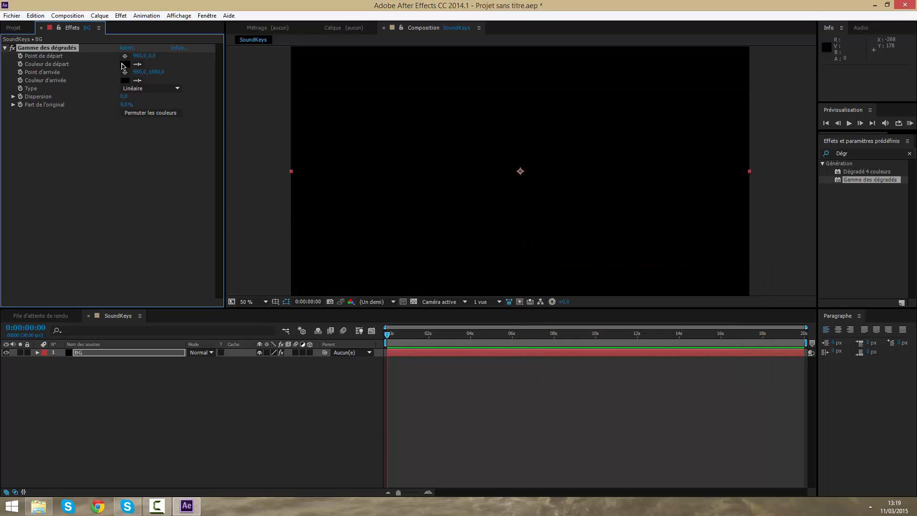
Set the gradient's start colour (Couleur de départ) to bright blue 0096FF.
left_click(124, 64)
left_click_drag(659, 317, 659, 305)
left_click_drag(640, 265, 660, 236)
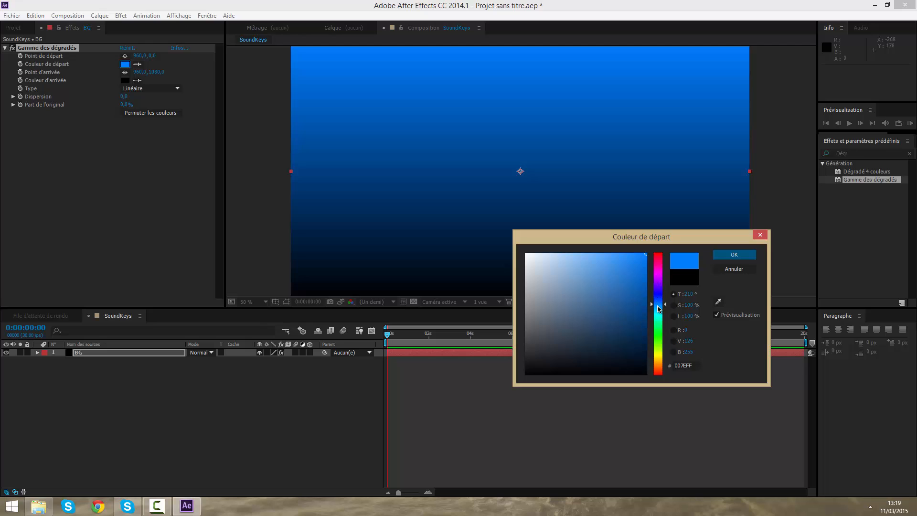
mouse_move(658, 307)
left_mouse_down()
mouse_move(658, 315)
mouse_move(660, 306)
left_mouse_up()
left_click(731, 258)
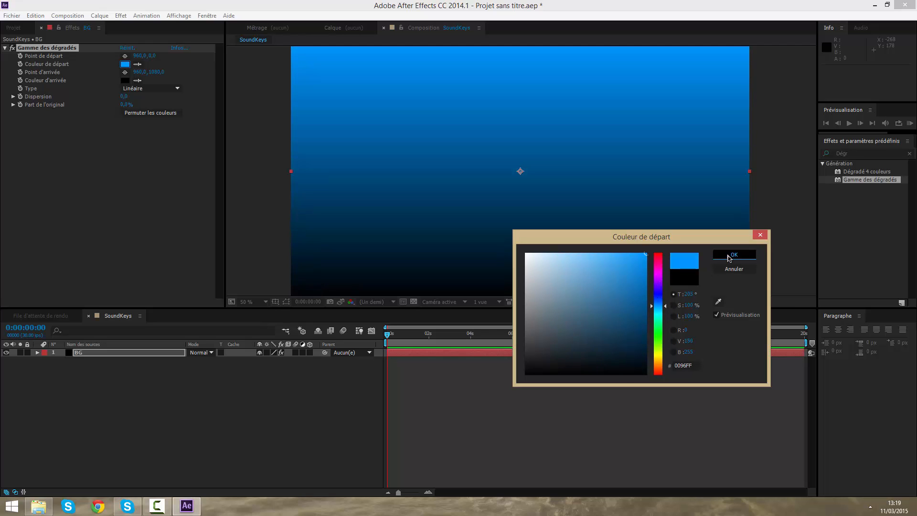
Change the gradient type from linear to Radial.
scroll(610, 206, "down", 2)
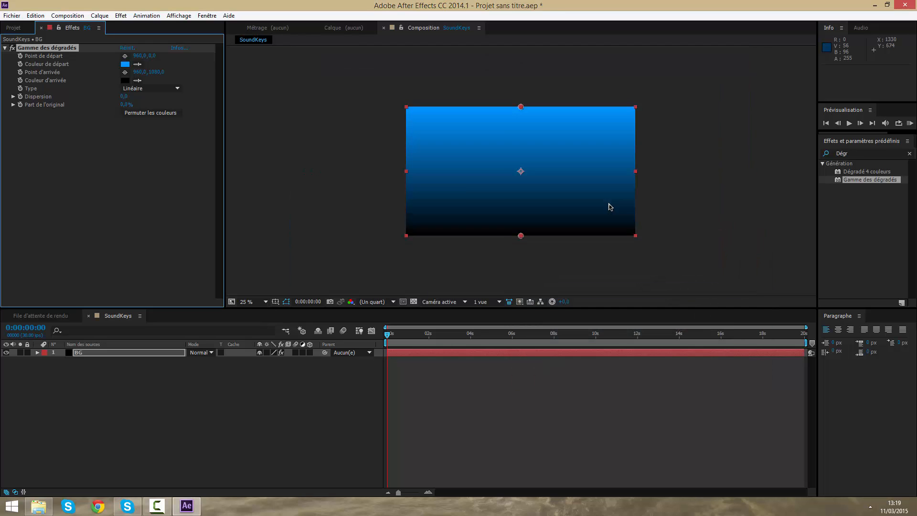
left_click(140, 90)
left_click(93, 101)
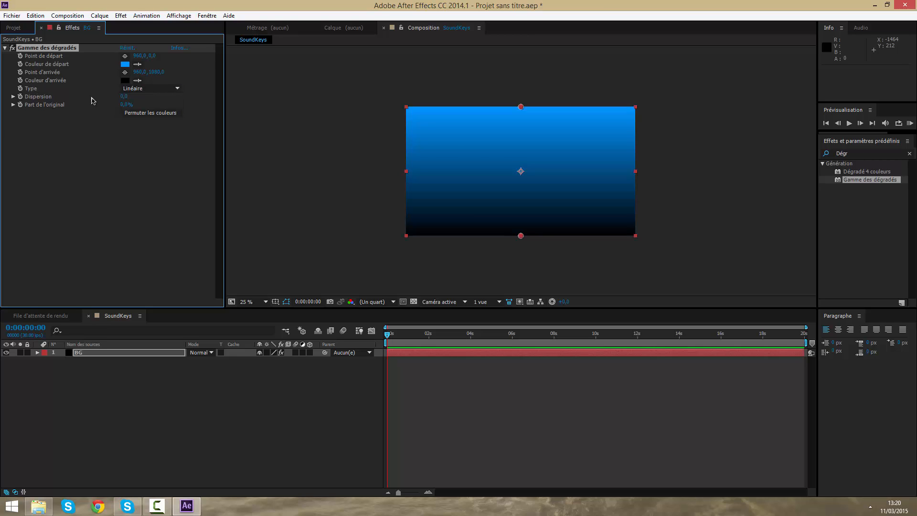
left_click(156, 89)
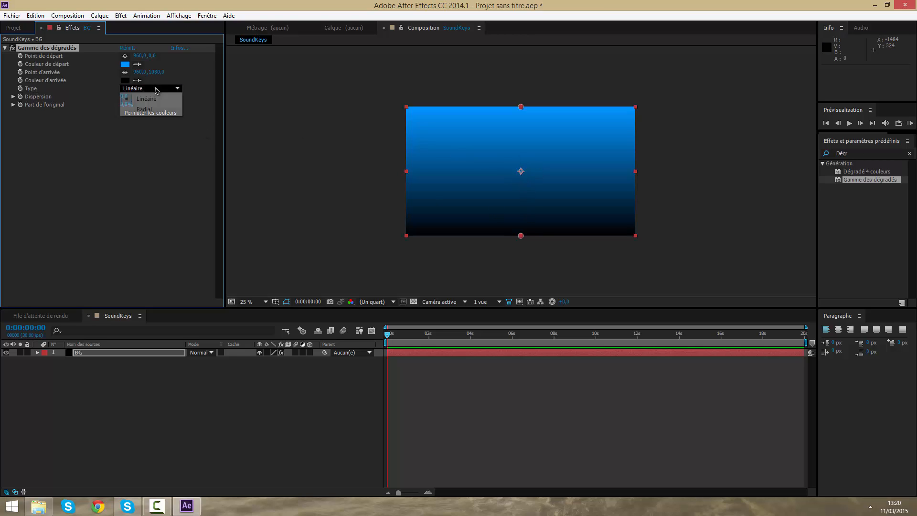
left_click(158, 109)
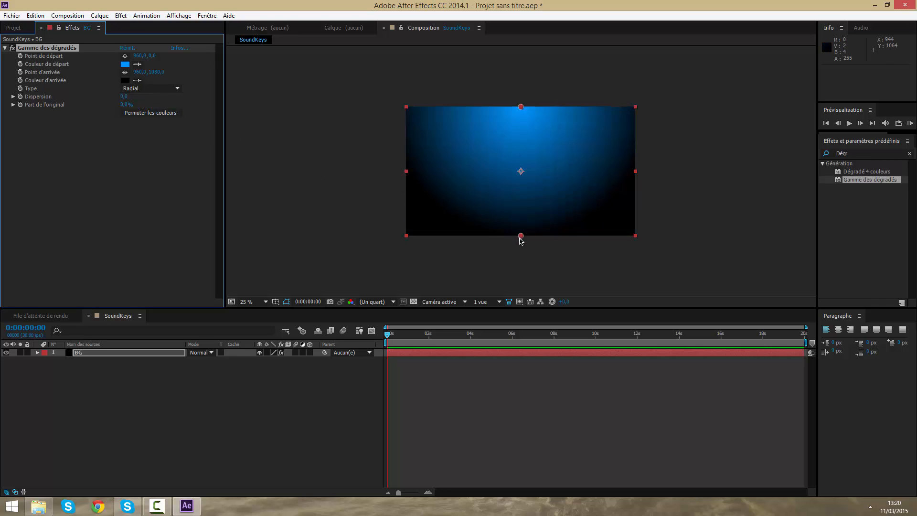
Move the gradient's end point below the frame to about 968, 1268 and deselect the BG layer.
left_click_drag(521, 239, 523, 264)
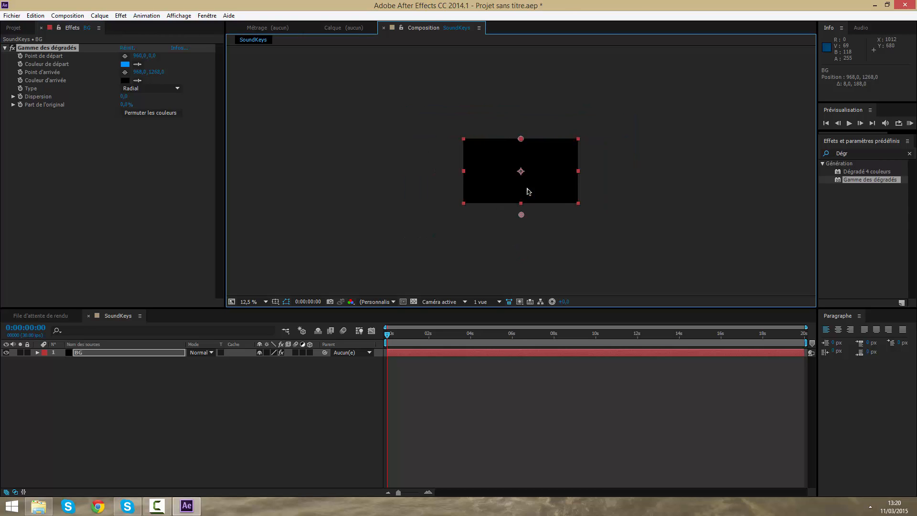
left_click(404, 203)
left_click(437, 358)
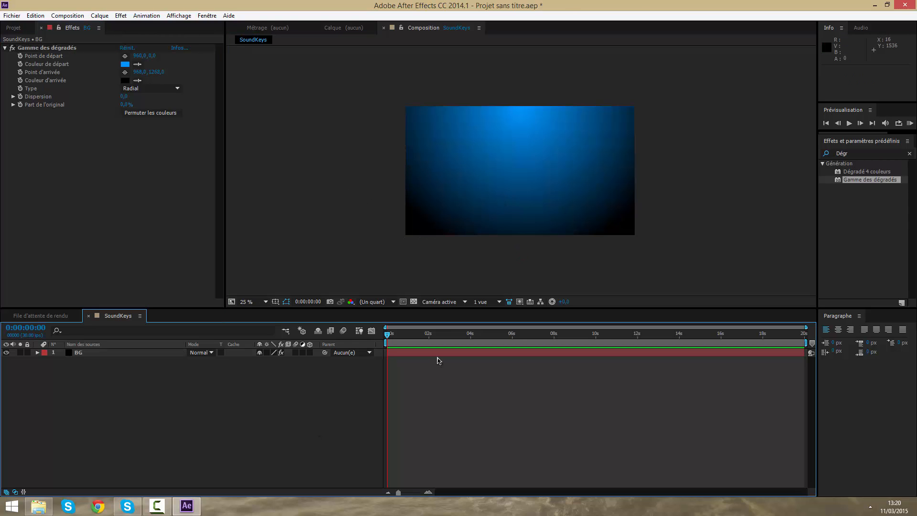
Reveal the BG layer's opacity and lower it to 67%.
right_click(34, 357)
key("Escape")
left_click(38, 352)
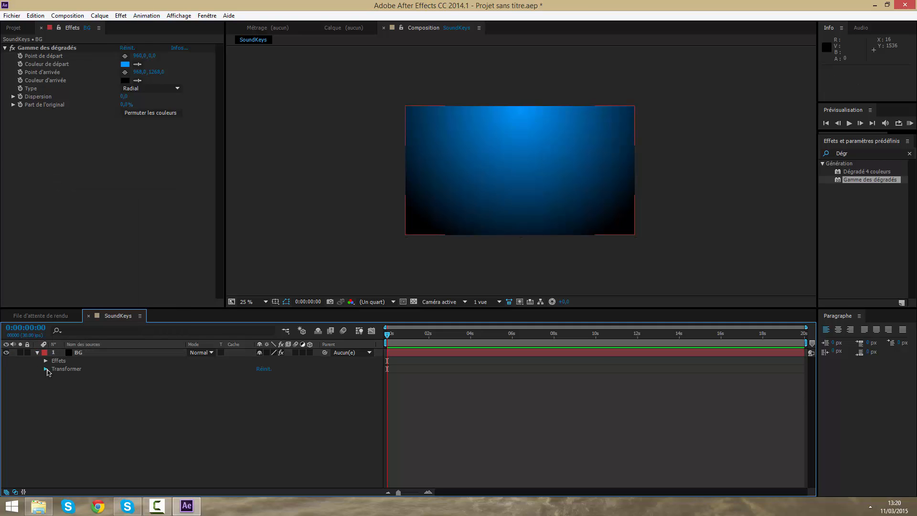
left_click(46, 369)
left_click(45, 369)
left_click(37, 352)
left_click(79, 354)
key("t")
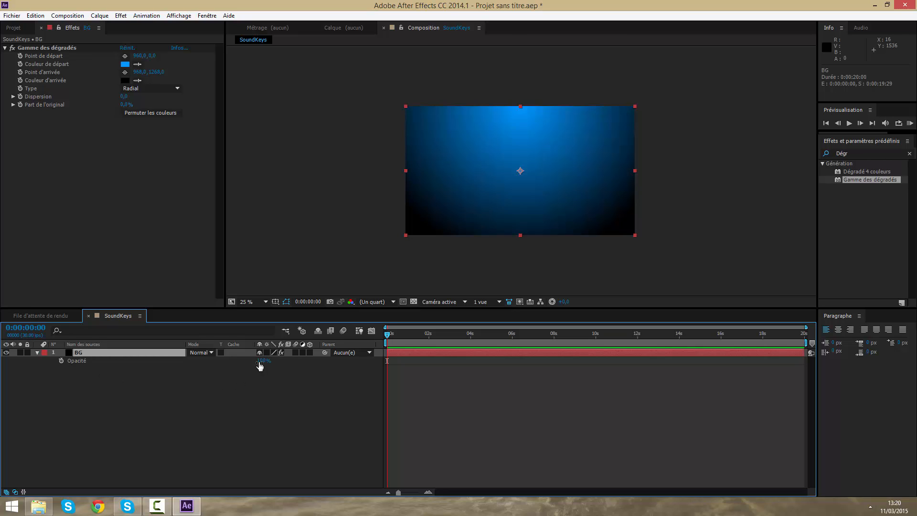
left_click_drag(259, 366, 245, 366)
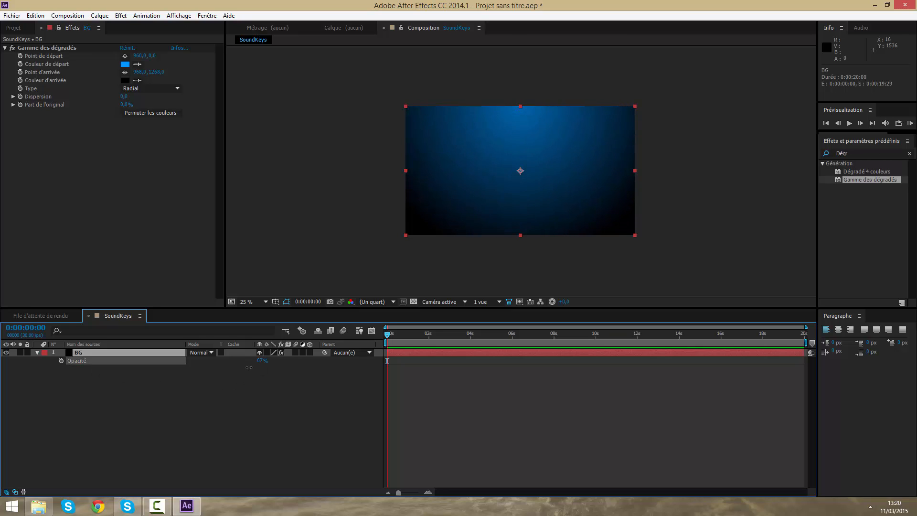
left_click(252, 231)
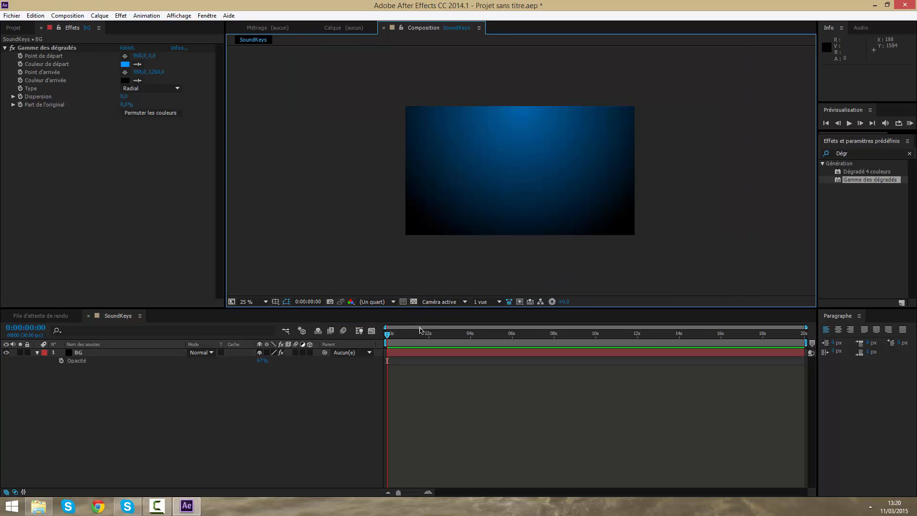
Add the imported Uppermost mp3 to the SoundKeys timeline beneath BG and collapse the BG layer's properties.
left_click(14, 28)
left_click(26, 157)
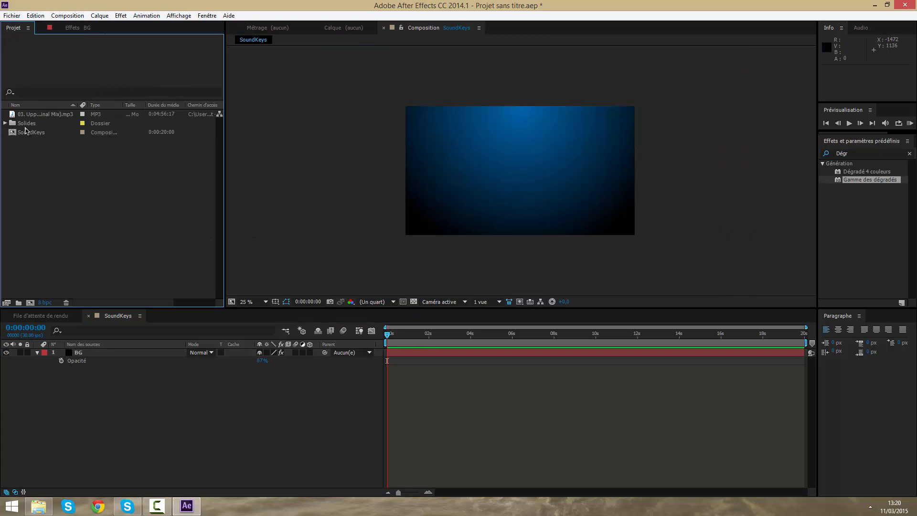
left_click(33, 114)
left_click_drag(33, 115, 414, 368)
left_click(38, 353)
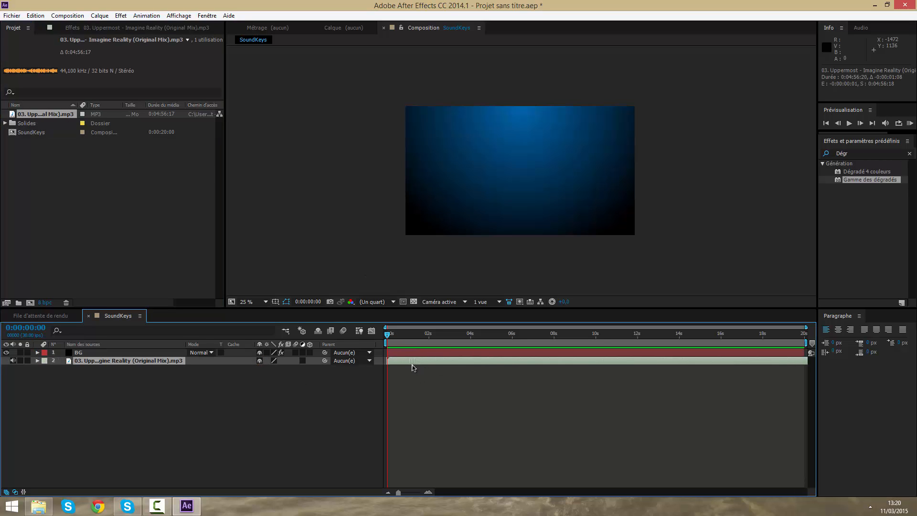
Reveal the mp3 layer's waveform, lower its audio level, and collapse the layer's properties.
left_click(37, 362)
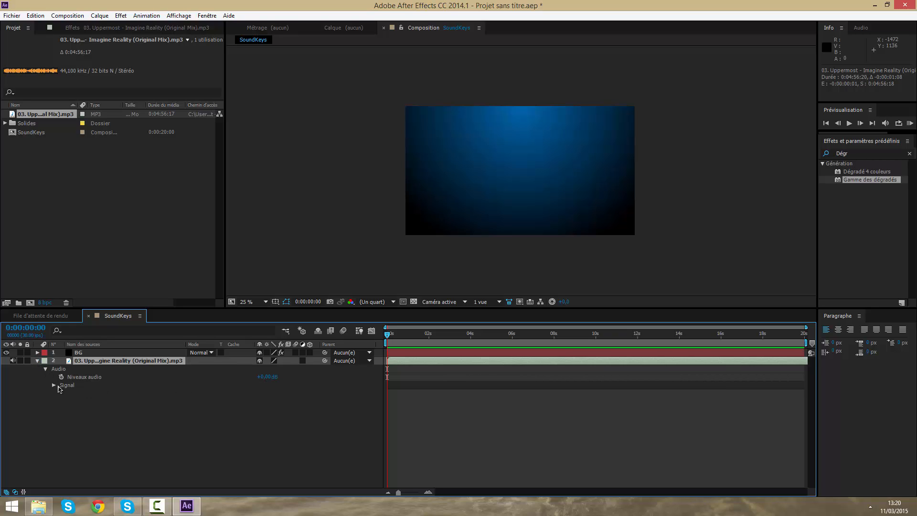
left_click_drag(262, 377, 264, 377)
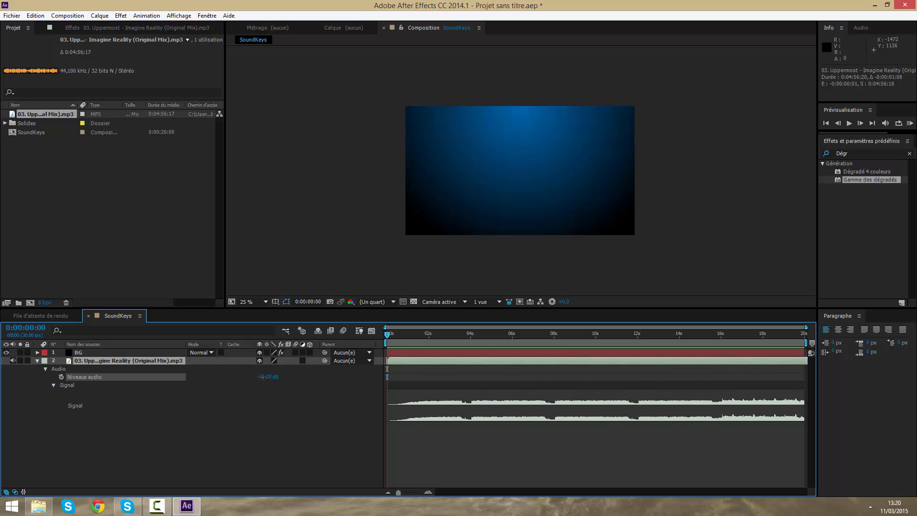
left_click(37, 361)
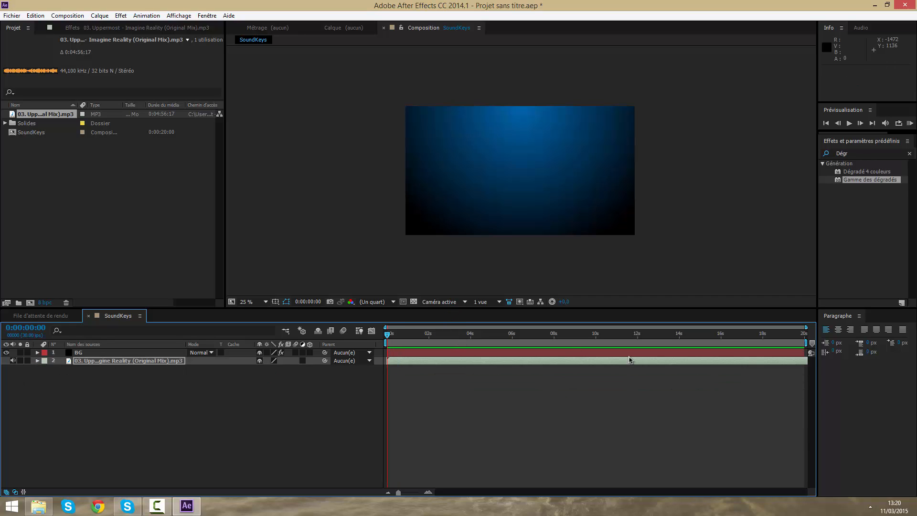
Slide the mp3 layer earlier so it starts at about -0:00:35:14, and preview the audio.
left_click(603, 367)
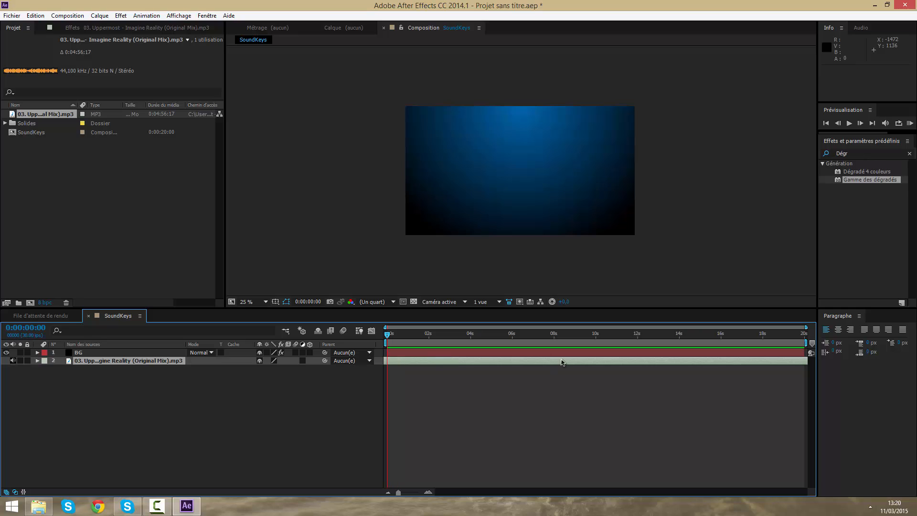
left_click_drag(569, 362, 368, 366)
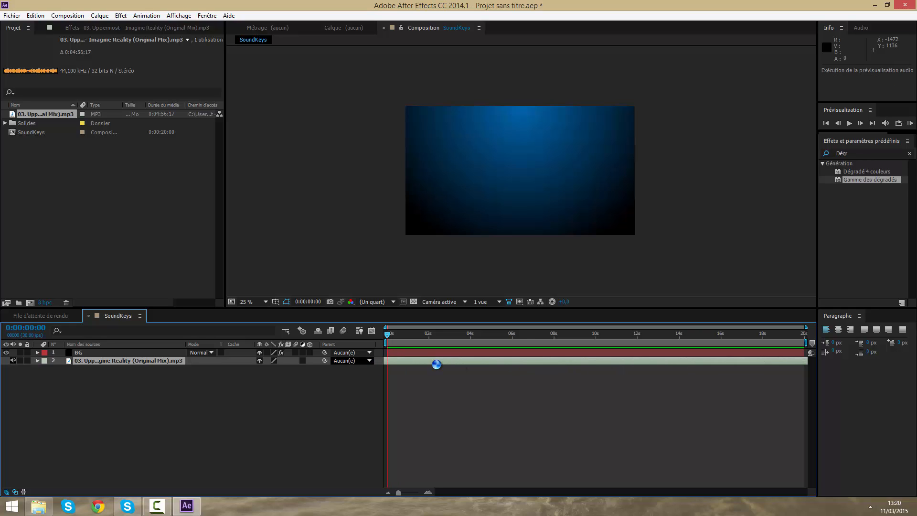
left_click_drag(733, 368, 541, 373)
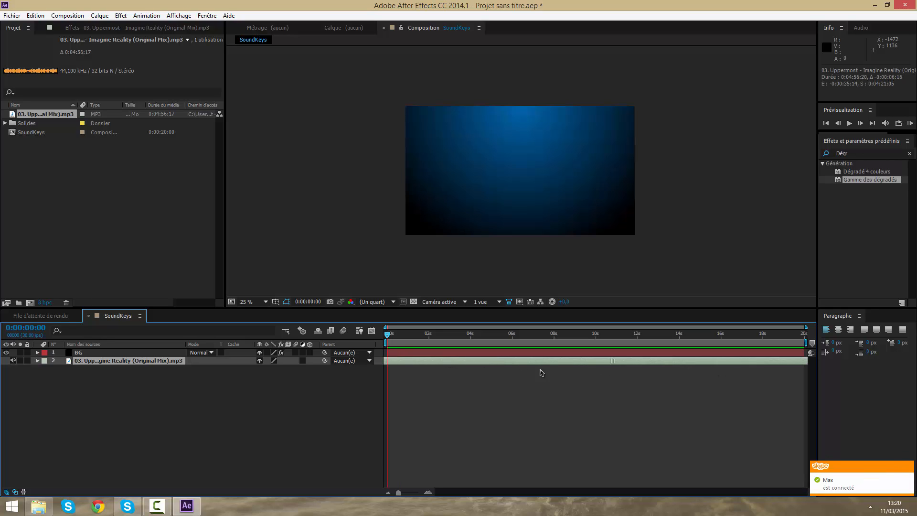
key("KP_Decimal")
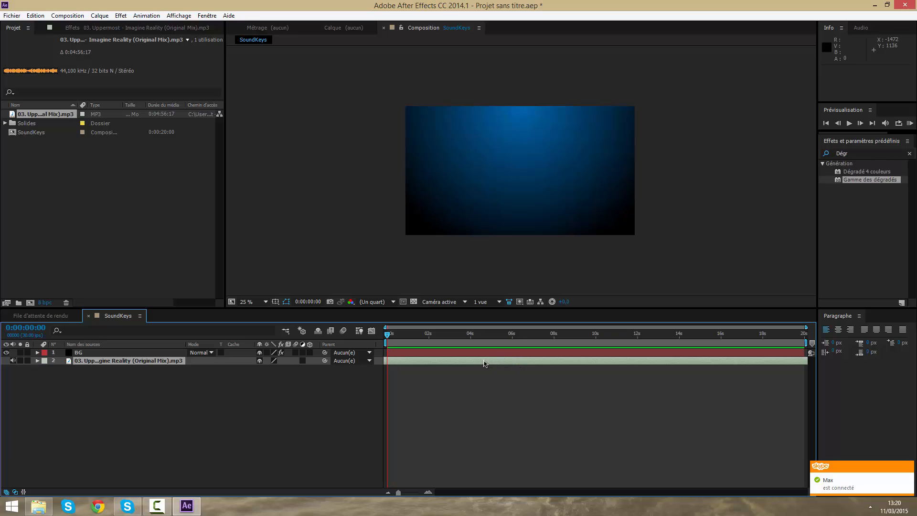
Lower the mp3 layer's audio level to -18 dB and preview the sound after a slight shift in its timing.
left_click(38, 361)
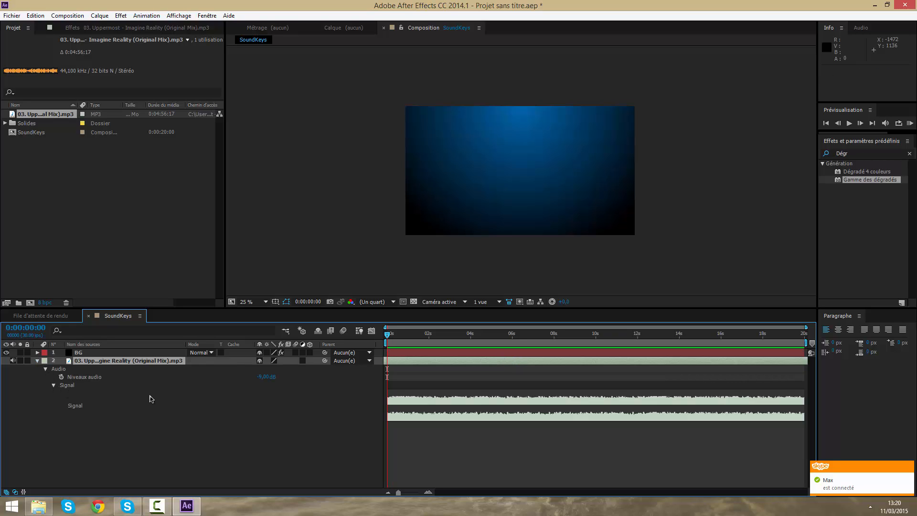
left_click_drag(266, 376, 249, 377)
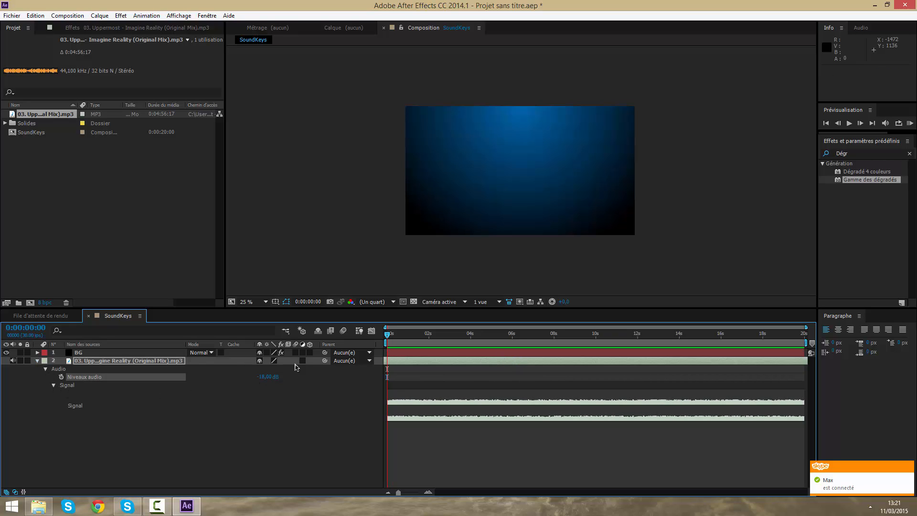
left_click(422, 369)
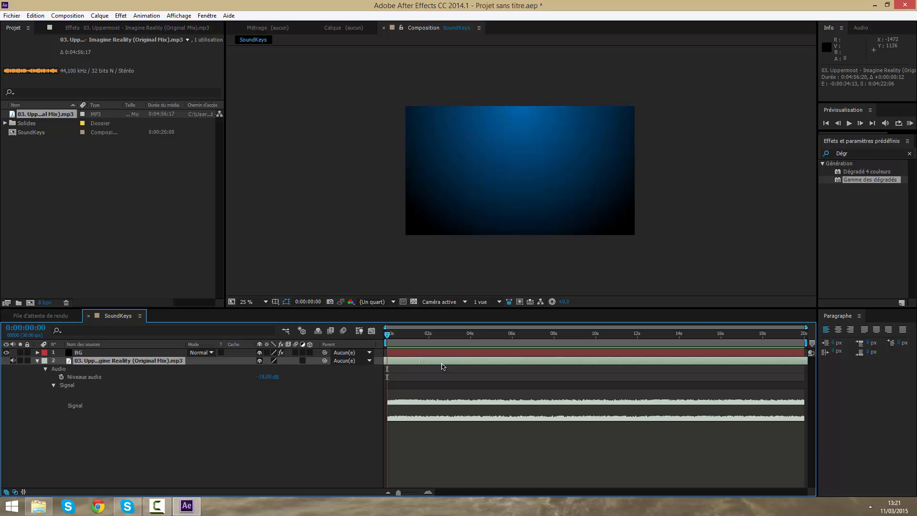
key("KP_Decimal")
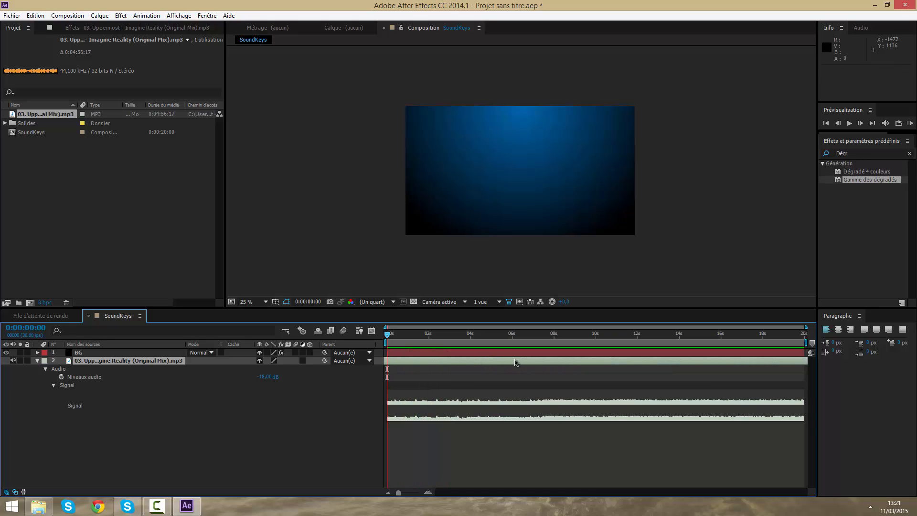
Shift the mp3 layer's start to about -0:00:29:27 while previewing the audio, and collapse its properties.
left_click_drag(450, 361, 428, 361)
key("KP_Decimal")
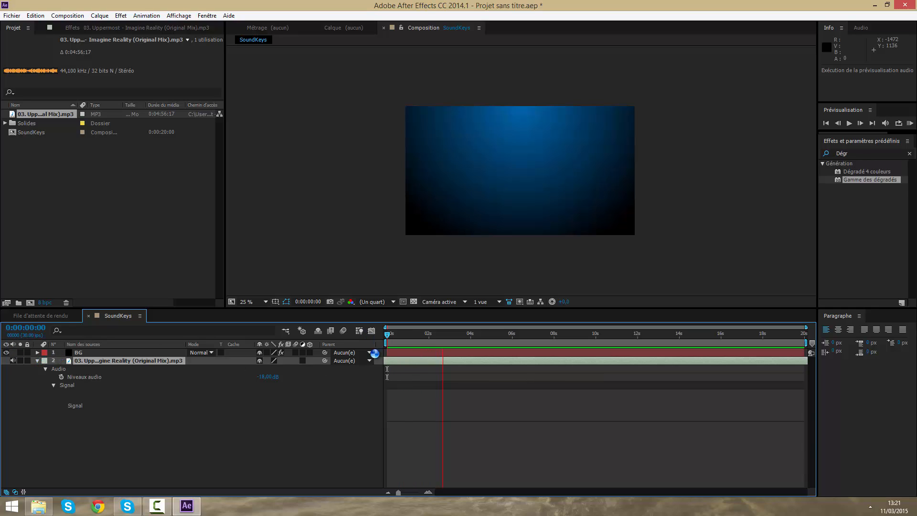
left_click(36, 364)
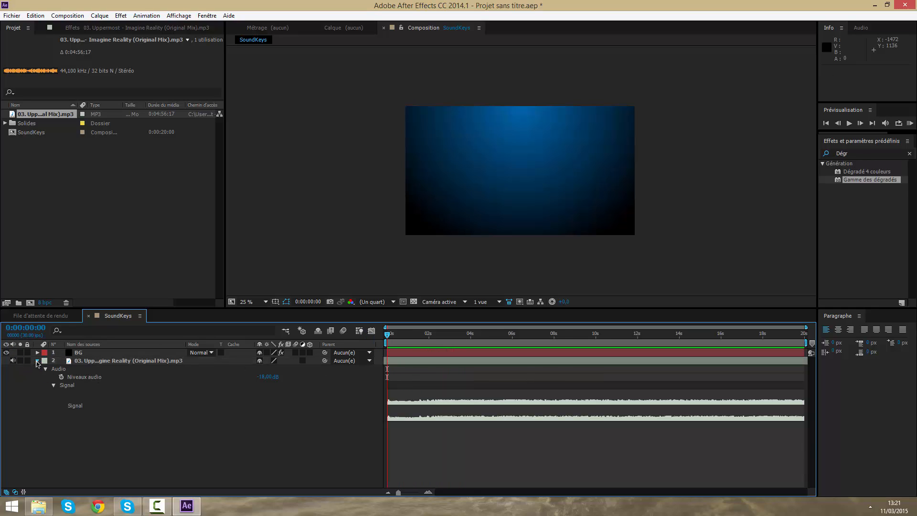
left_click(37, 362)
left_click(419, 362)
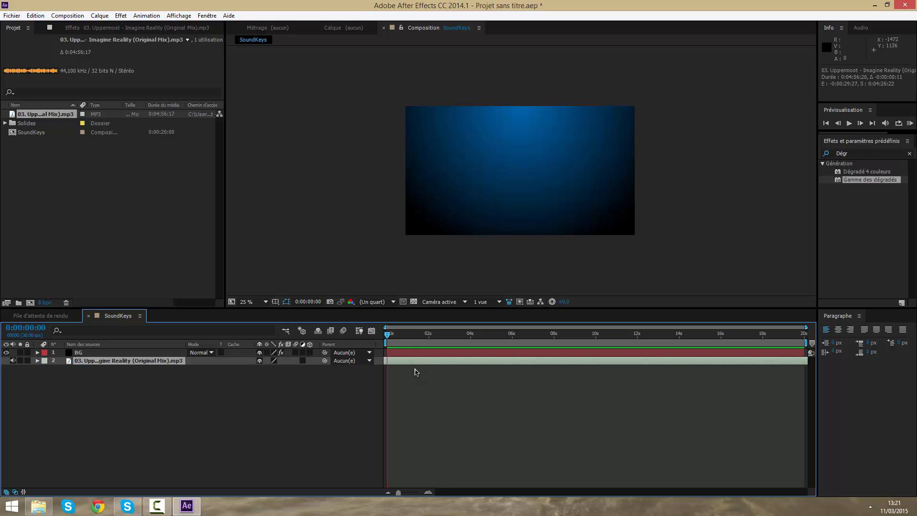
left_click(421, 385)
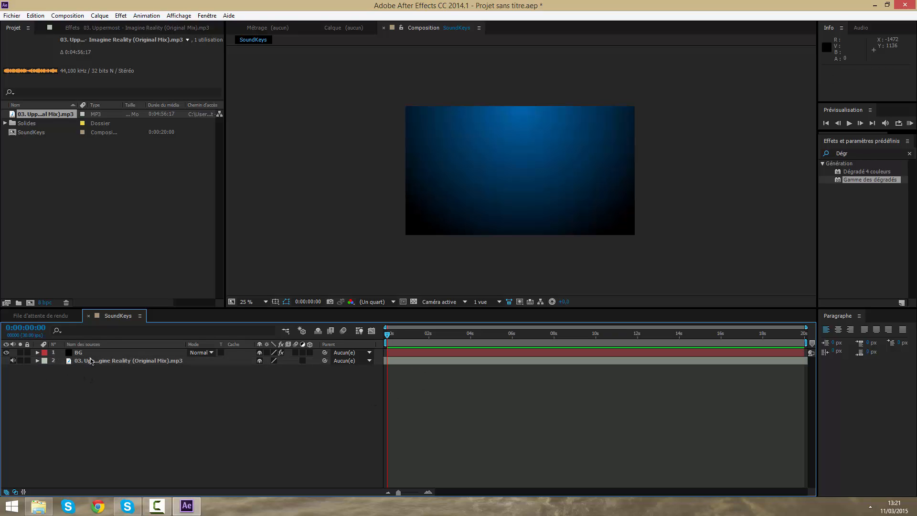
Move the mp3 layer above BG and lock both layers.
left_click_drag(91, 361, 88, 351)
left_click_drag(27, 361, 27, 352)
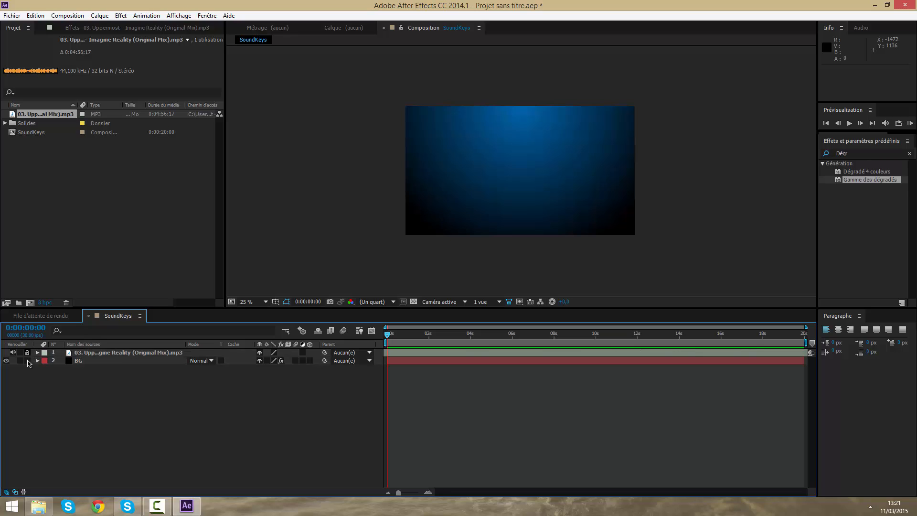
Create a new adjustment layer above the locked layers and name it SoundKeys.
right_click(481, 391)
mouse_move(506, 393)
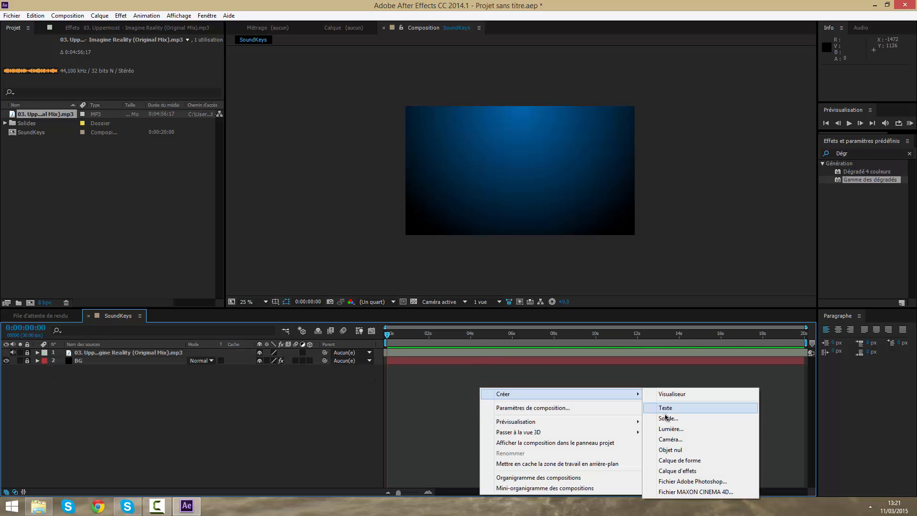
left_click(692, 471)
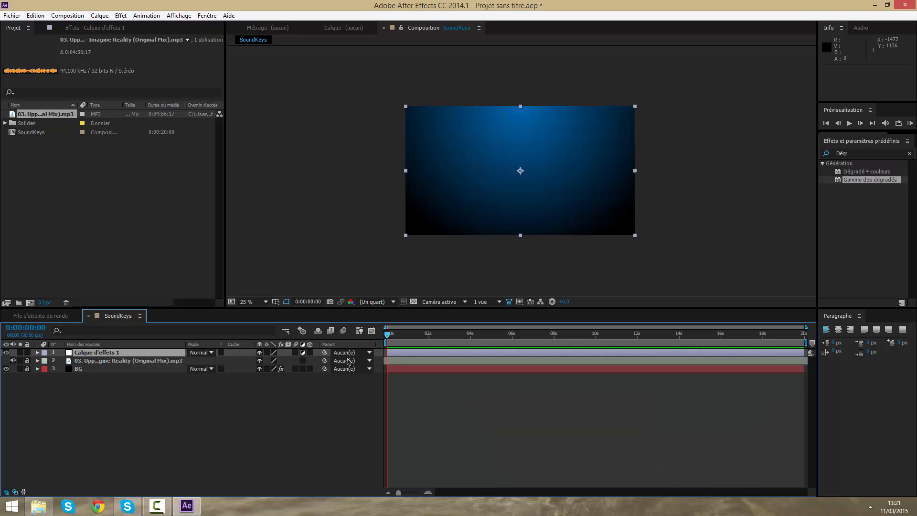
key("Return")
type("SoundKeys")
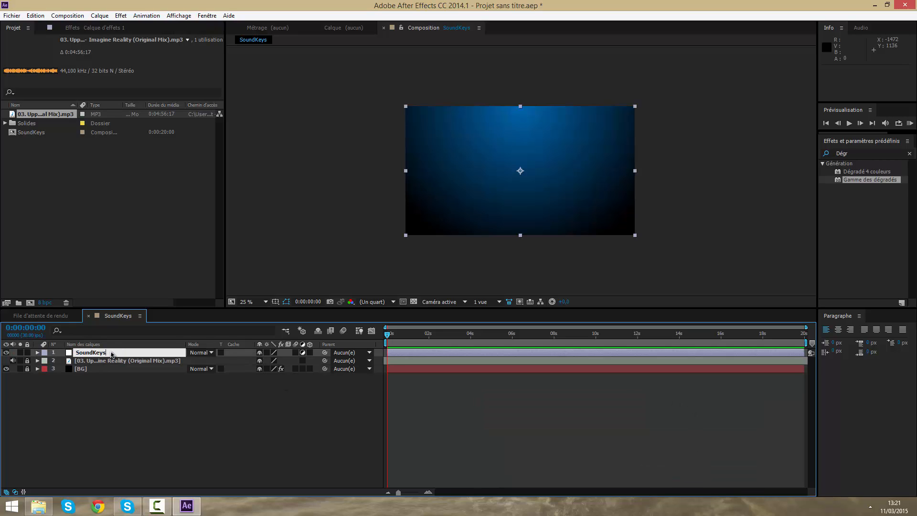
key("Return")
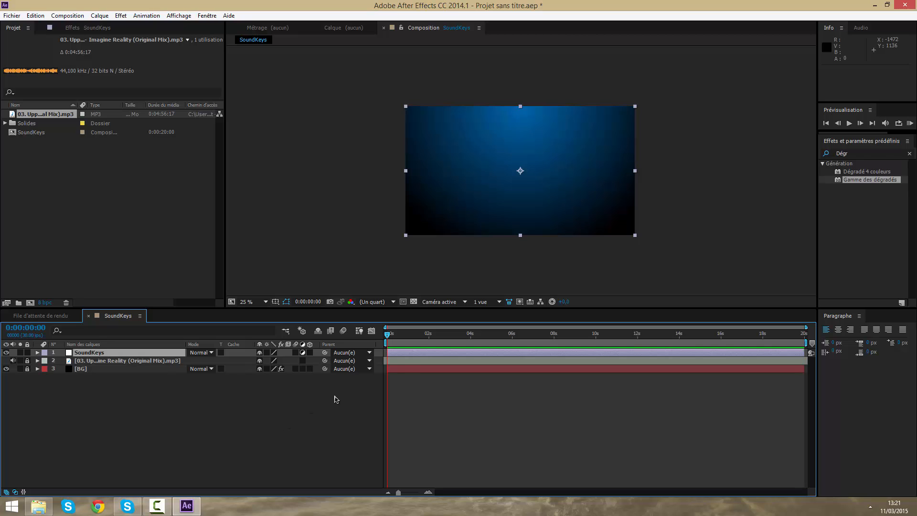
Apply the Trapcode Sound Keys effect to the SoundKeys adjustment layer.
right_click(405, 354)
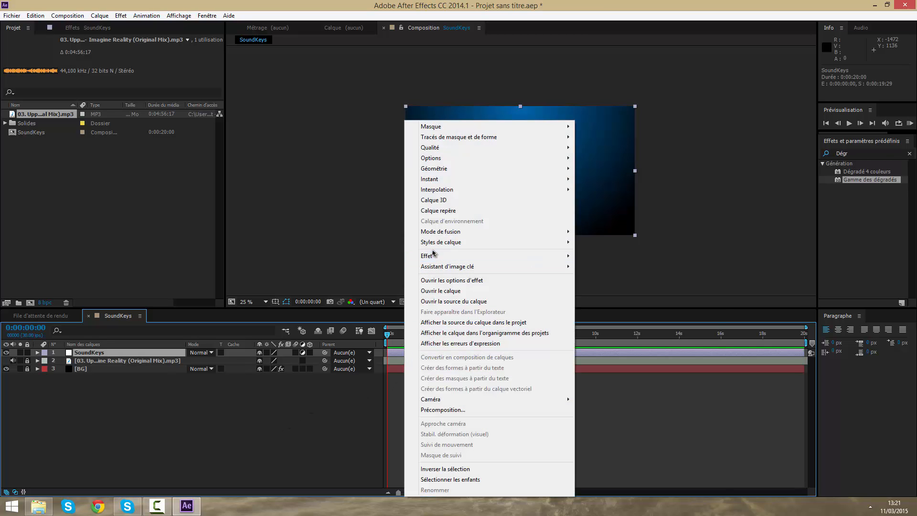
mouse_move(434, 256)
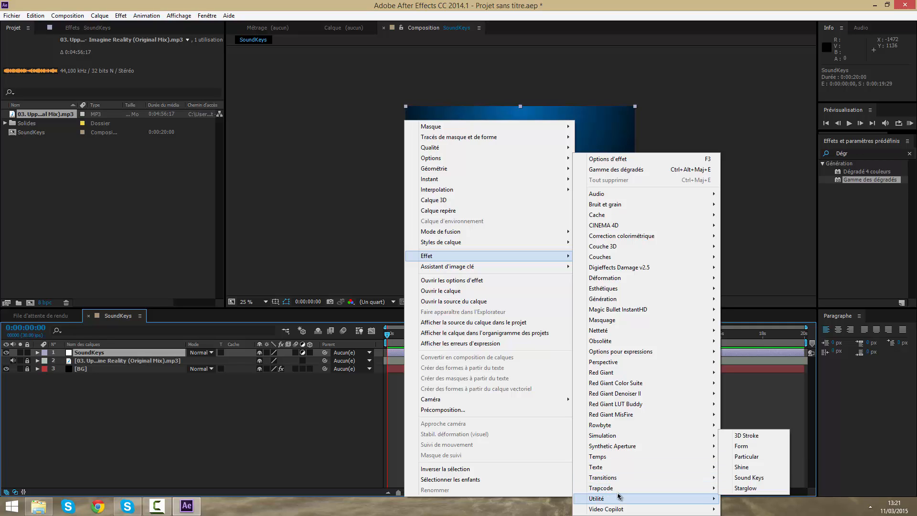
mouse_move(620, 492)
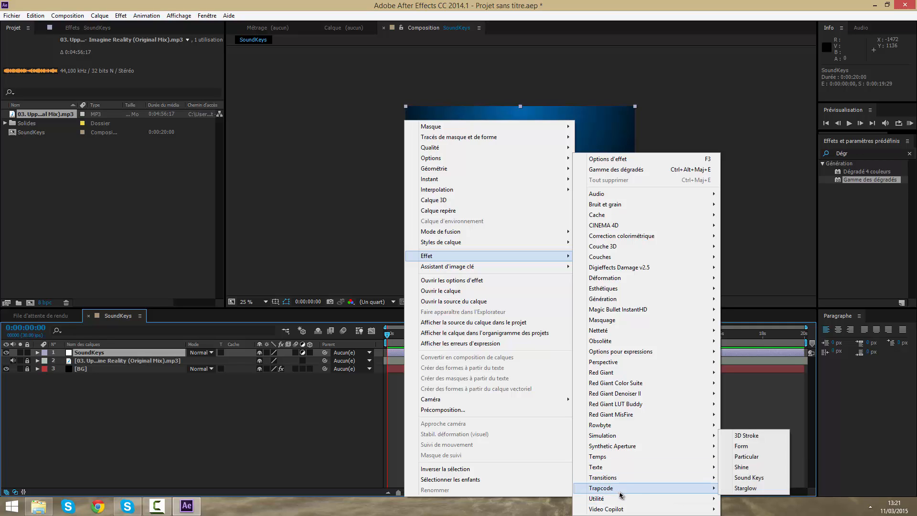
left_click(751, 478)
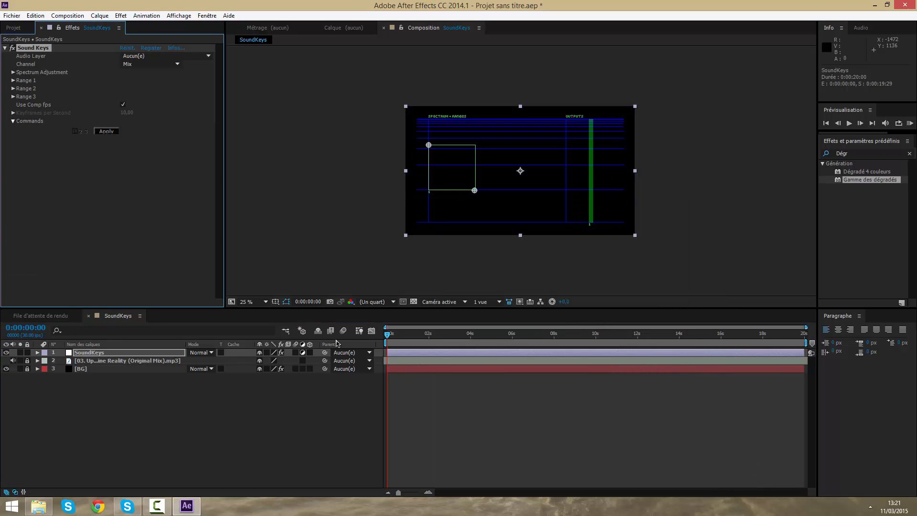
Enlarge the composition viewer area and set the Sound Keys Audio Layer to the Uppermost mp3.
scroll(505, 212, "up", 3)
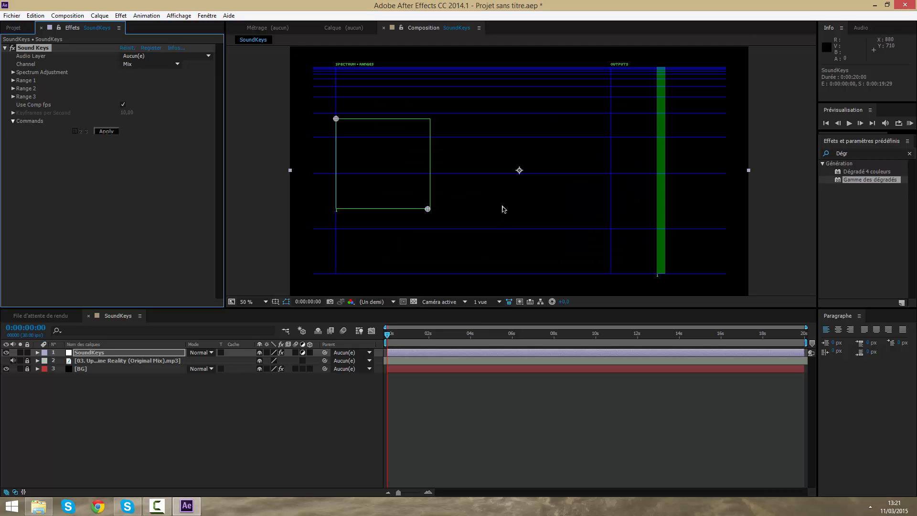
left_click_drag(487, 312, 481, 356)
scroll(494, 259, "down", 1)
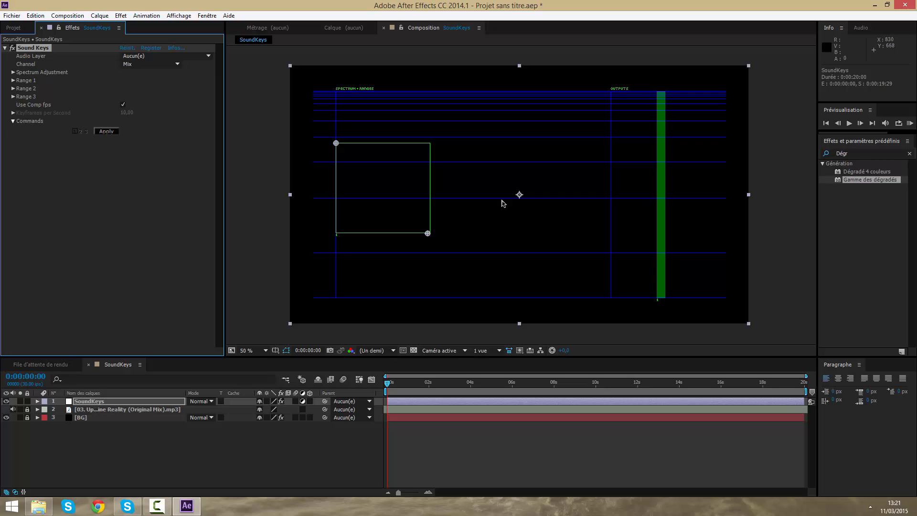
key("period")
key("comma")
left_click(177, 58)
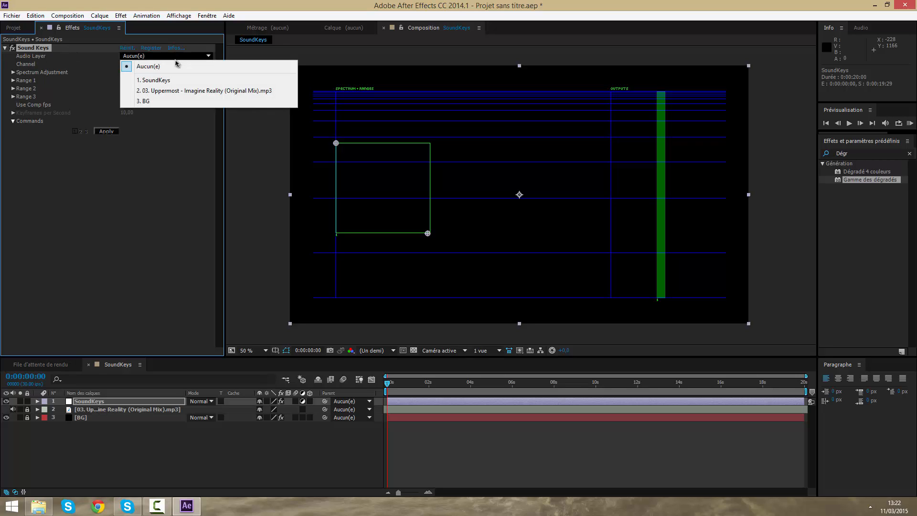
left_click(189, 92)
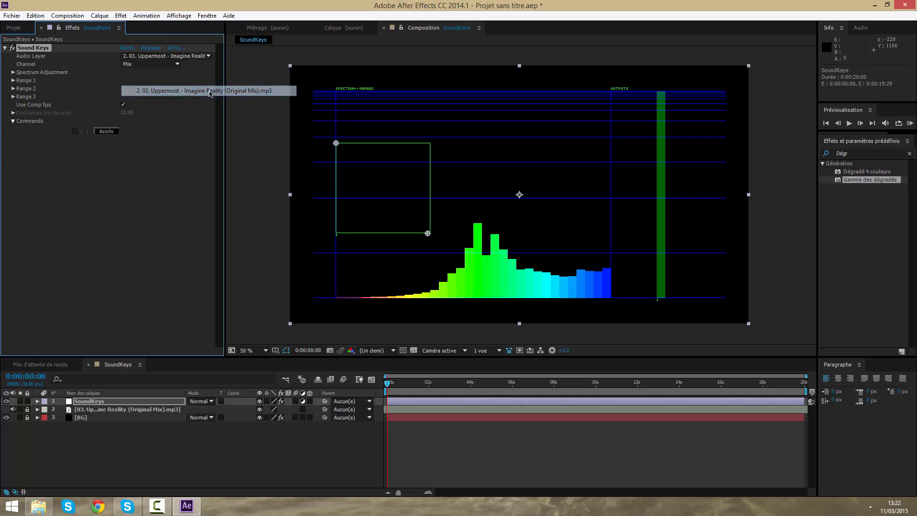
Run a RAM preview of the audio spectrum from the start and move the current time to 0:00:03:07.
left_click_drag(402, 385, 342, 384)
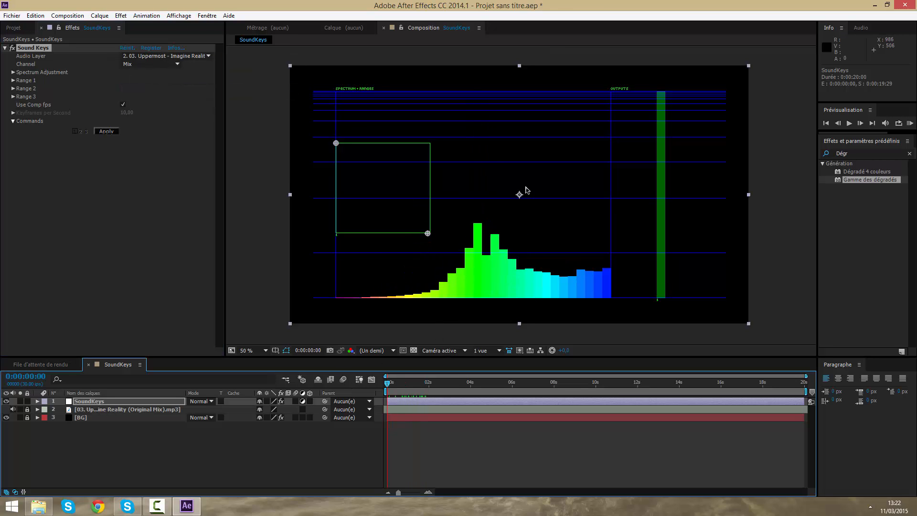
key("KP_0")
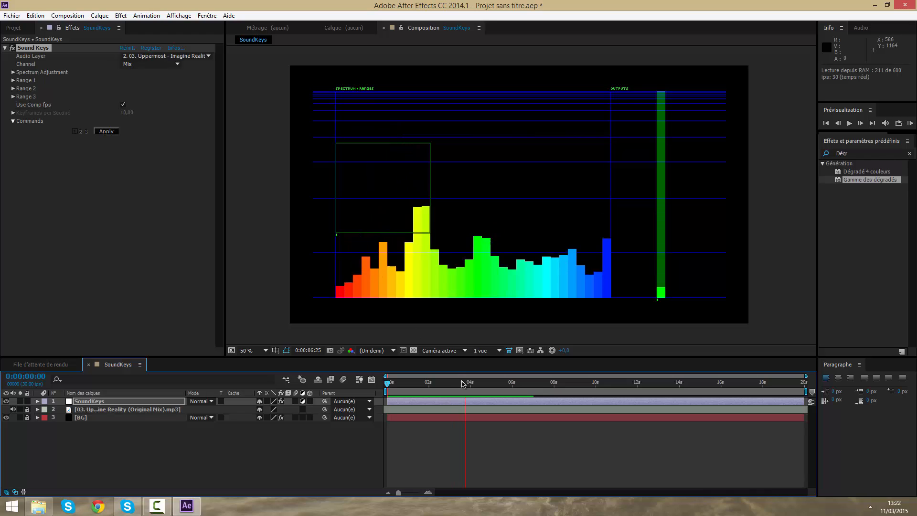
mouse_move(464, 385)
left_mouse_down()
mouse_move(437, 391)
mouse_move(454, 390)
left_mouse_up()
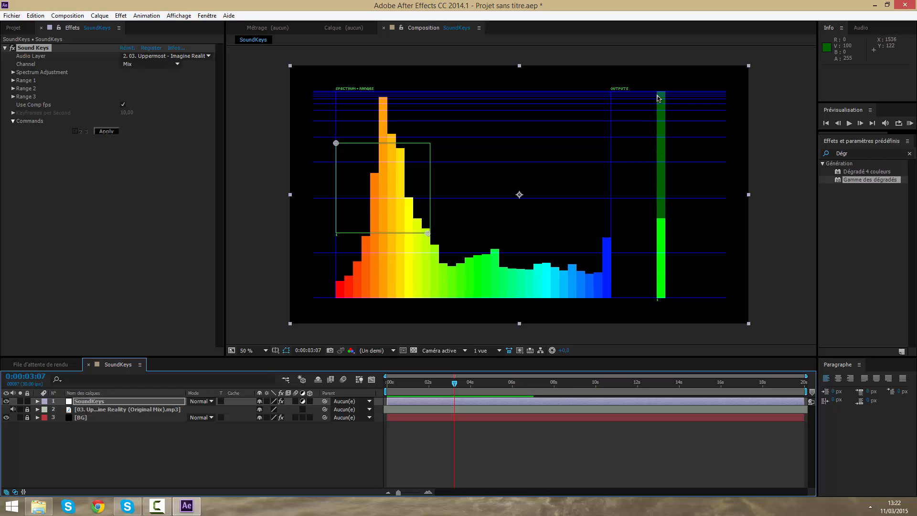
Examine the Sound Keys output meter up close, comparing its level at 0:00:03:07 and 0:00:02:16.
scroll(661, 170, "up", 1)
left_click_drag(575, 190, 275, 204)
left_click_drag(525, 137, 505, 316)
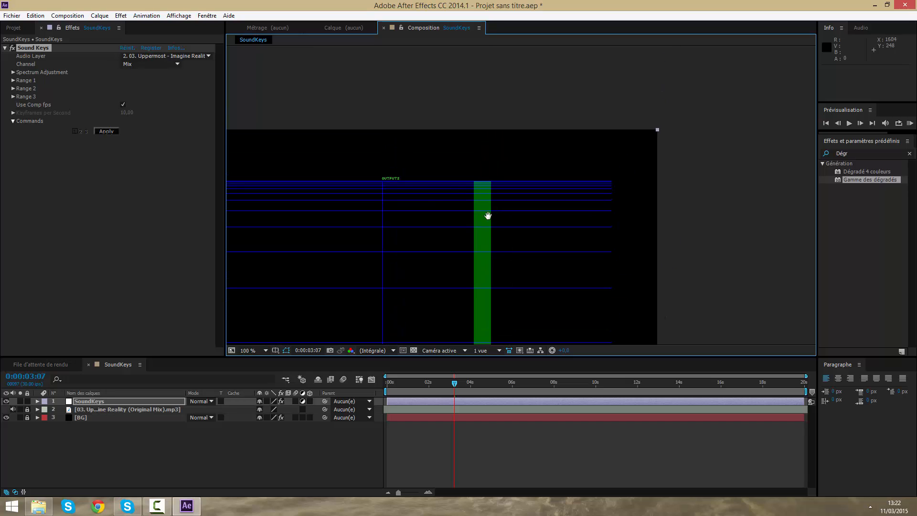
scroll(462, 216, "down", 1)
left_click_drag(518, 259, 498, 193)
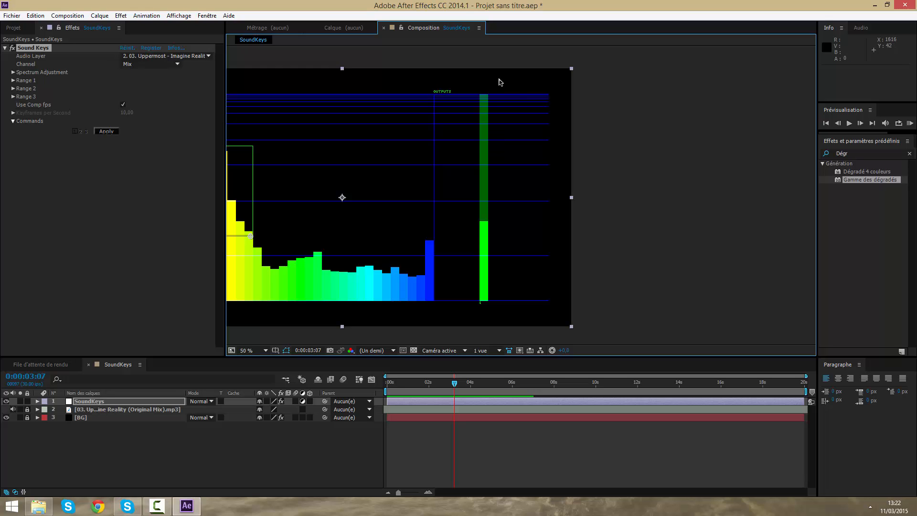
left_click_drag(457, 386, 440, 388)
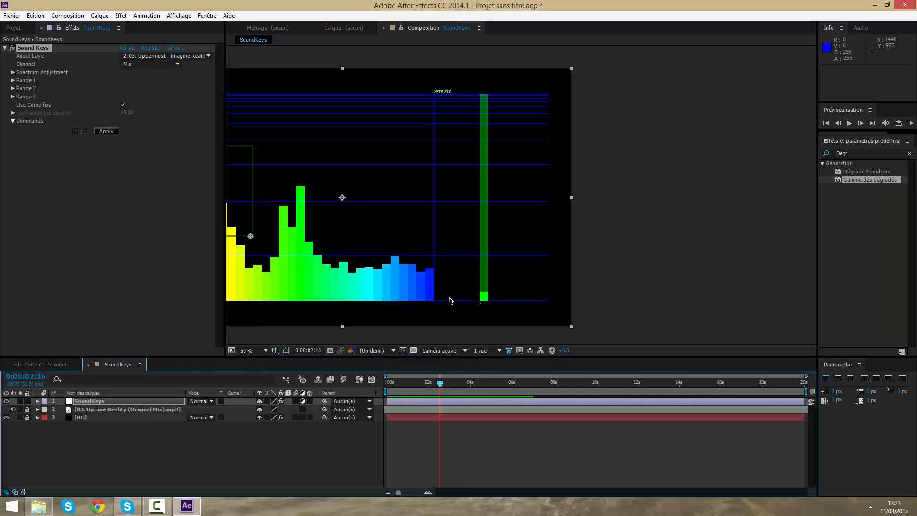
Reshape the green range box by moving its lower corner to about 460, 842, and check the output at 0:00:03:09.
key("space")
left_click_drag(407, 283, 649, 281)
left_click_drag(491, 237, 467, 268)
left_click_drag(439, 386, 455, 388)
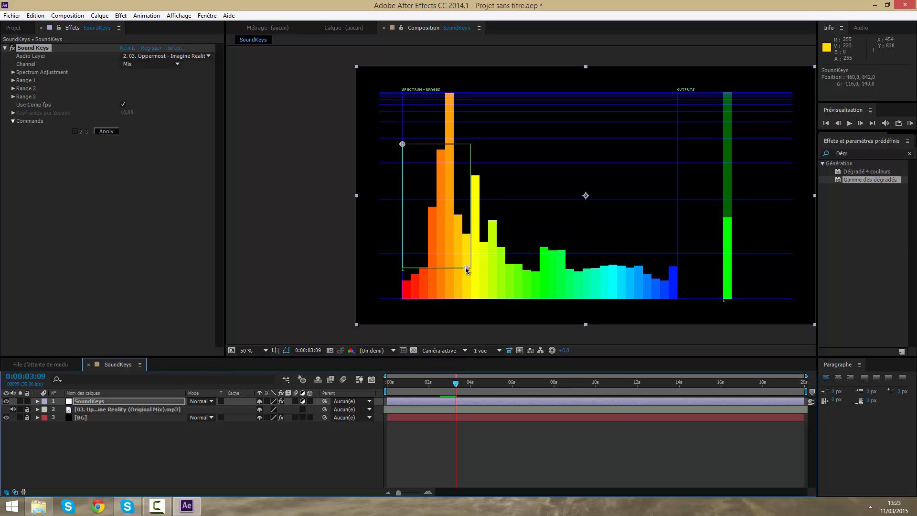
Shrink the green range box around the orange bars, placing its lower corner at about 420, 818 and upper corner at about 354, 620.
left_click_drag(467, 270, 456, 273)
left_click_drag(402, 145, 440, 168)
left_click_drag(458, 276, 457, 262)
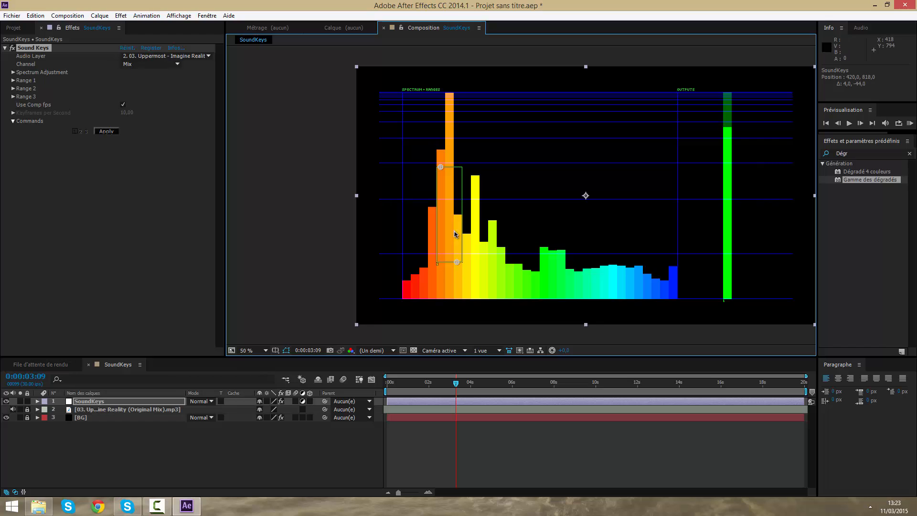
left_click_drag(441, 168, 442, 216)
Play the composition from 0:00:03:09 and run a RAM preview to check the output meter with the smaller range box.
left_click_drag(515, 240, 351, 308)
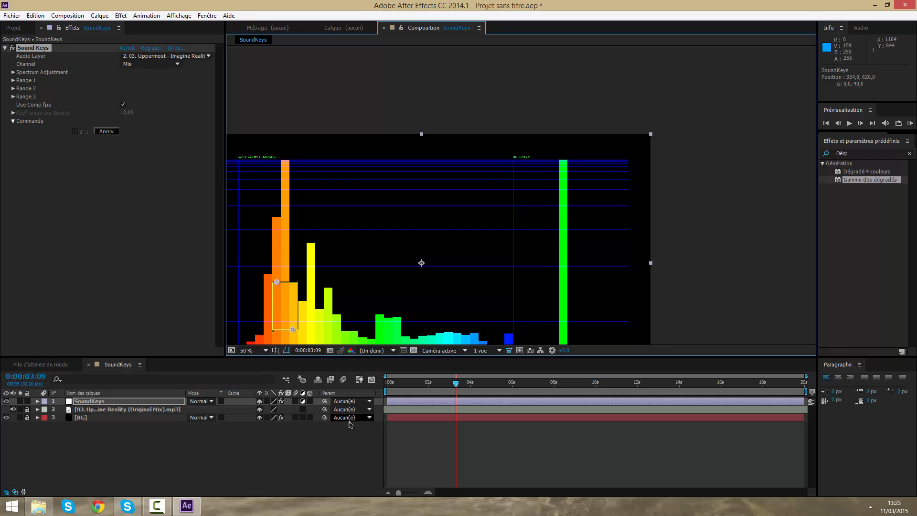
key("space")
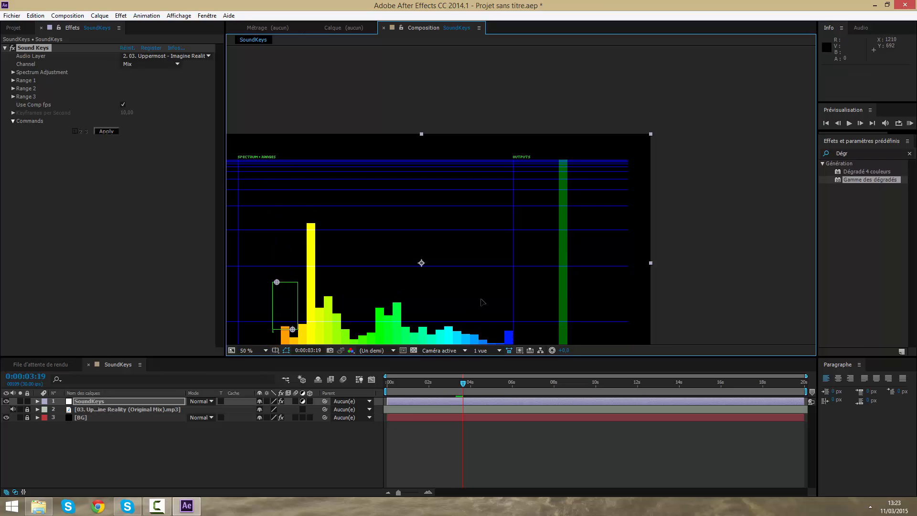
key("space")
left_click_drag(495, 286, 523, 255)
key("KP_0")
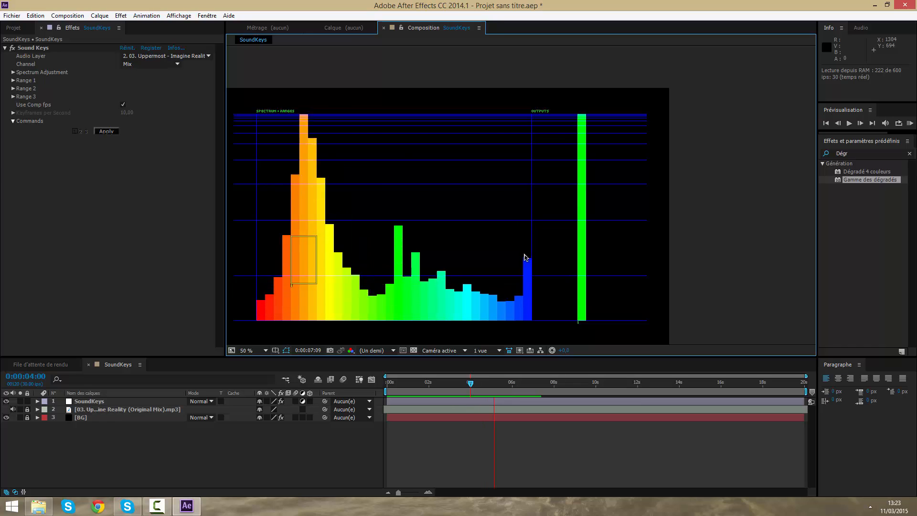
left_click(511, 440)
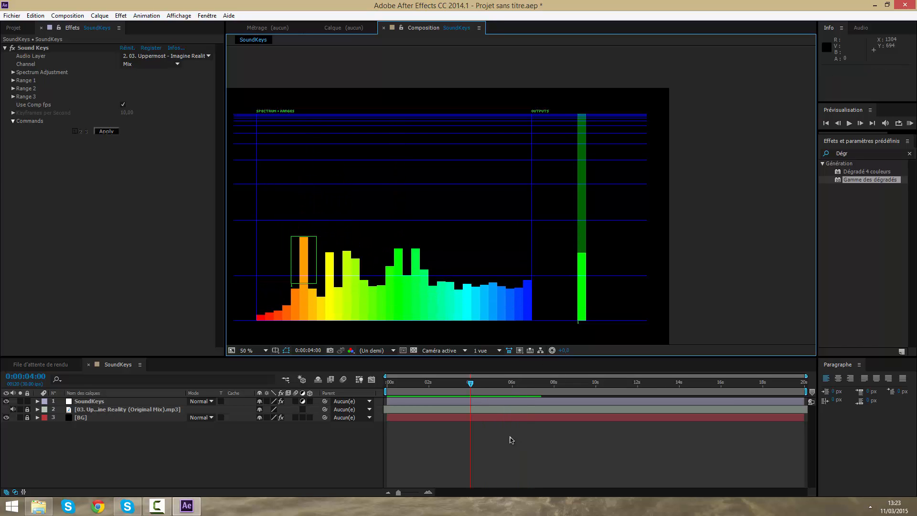
Raise the lower corner of the Sound Keys range box to make it shorter, and check it with a RAM preview.
left_click(485, 404)
left_click(49, 53)
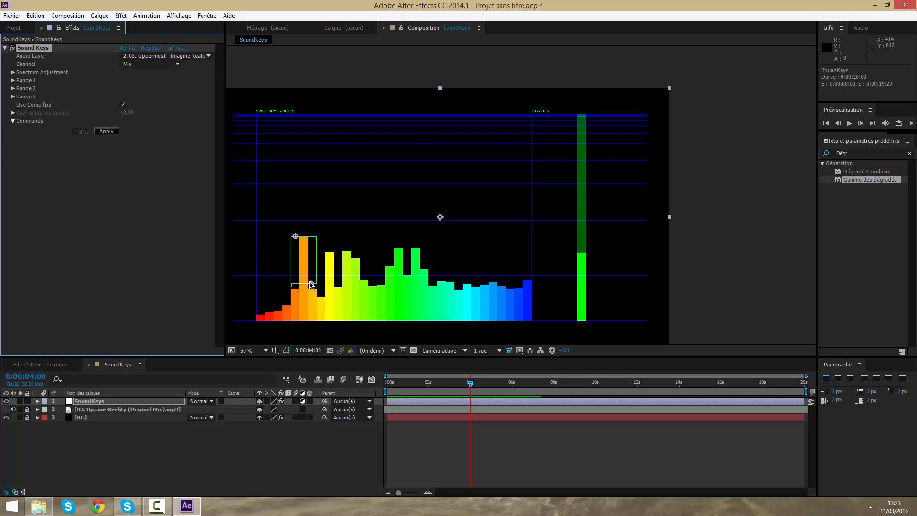
left_click_drag(310, 283, 310, 266)
key("KP_0")
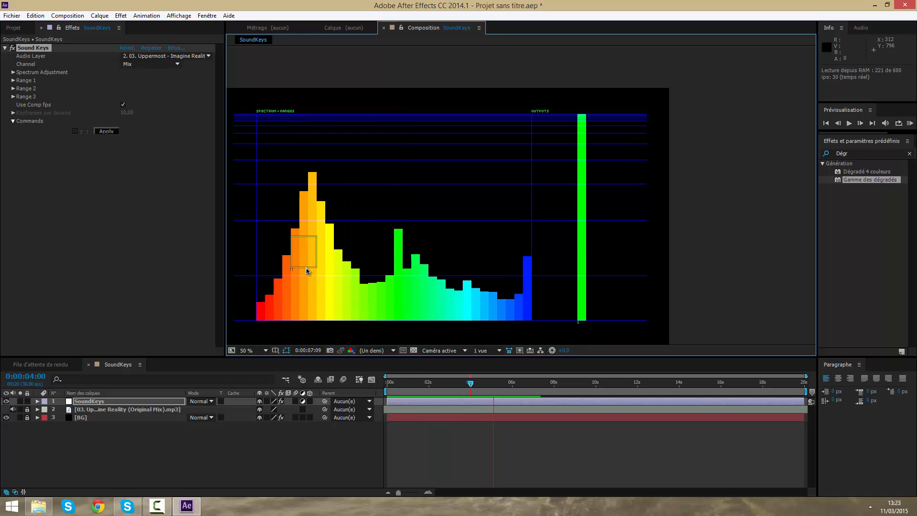
left_click(459, 403)
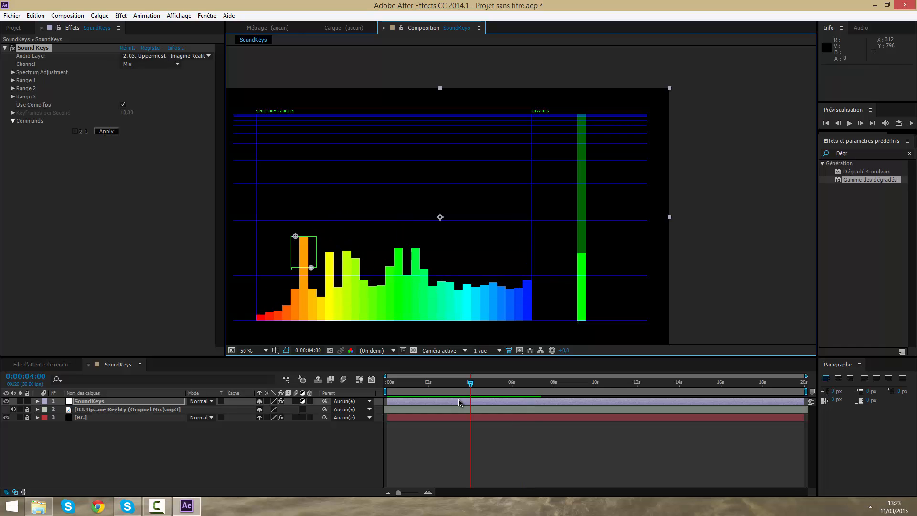
Unlock the mp3 layer, shift it and SoundKeys together about 18 frames earlier, and check the timing with a RAM preview.
left_click_drag(466, 383, 409, 385)
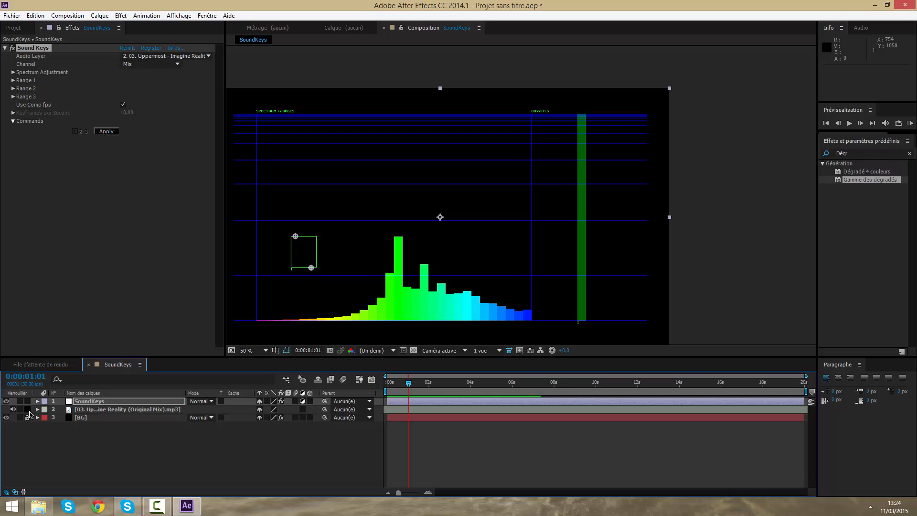
left_click(400, 411, "ctrl")
left_click_drag(409, 406, 397, 406)
key("KP_0")
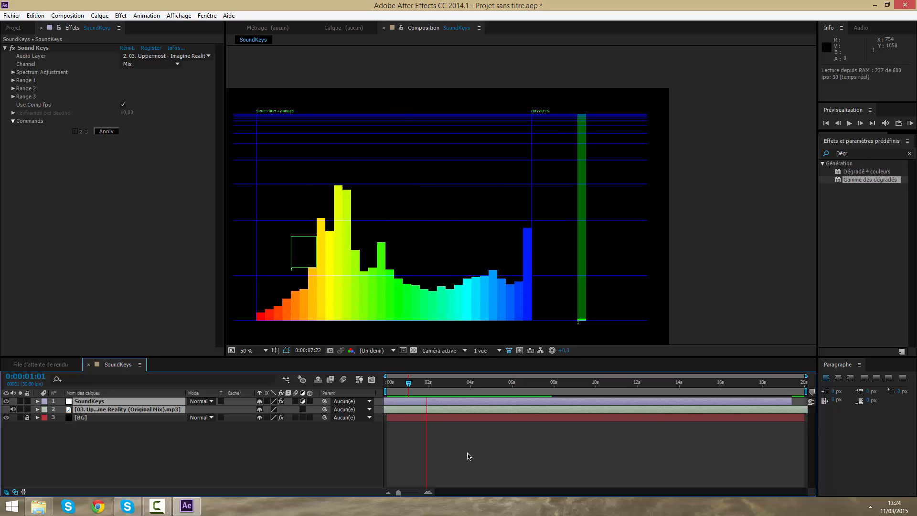
key("space")
mouse_move(410, 384)
left_mouse_down()
mouse_move(431, 384)
mouse_move(411, 395)
left_mouse_up()
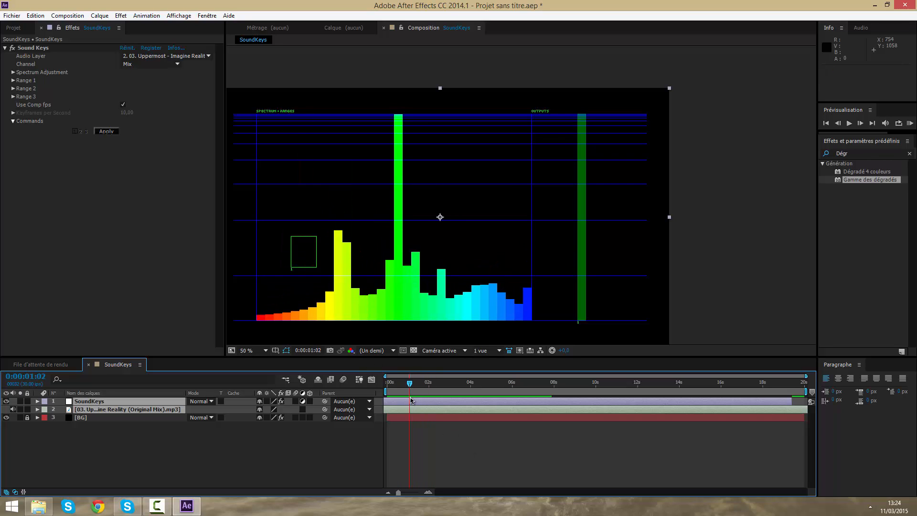
Apply the Sound Keys effect on the SoundKeys layer to generate its output keyframes.
left_click(422, 445)
left_click(417, 402)
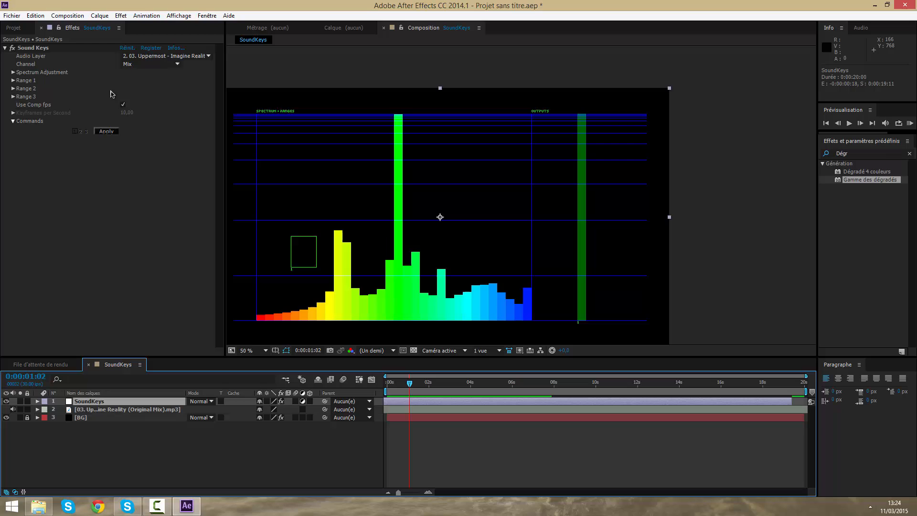
left_click(23, 48)
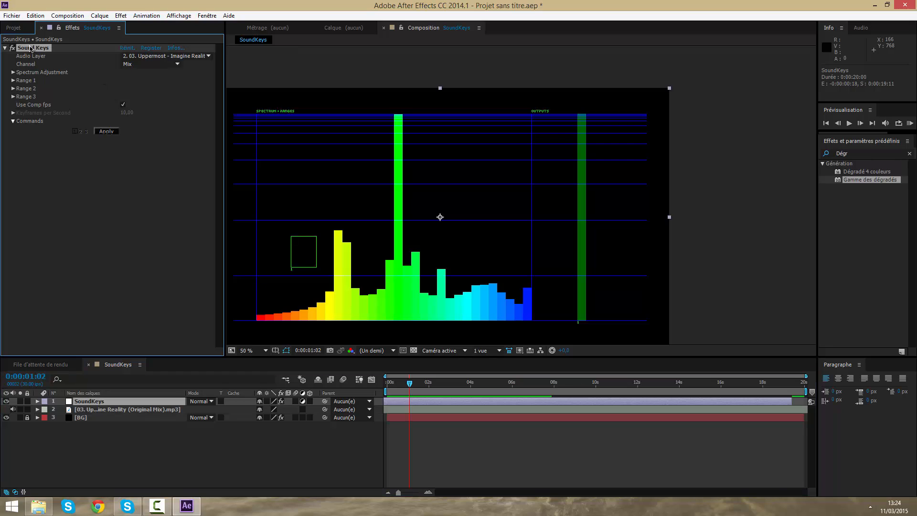
left_click(112, 135)
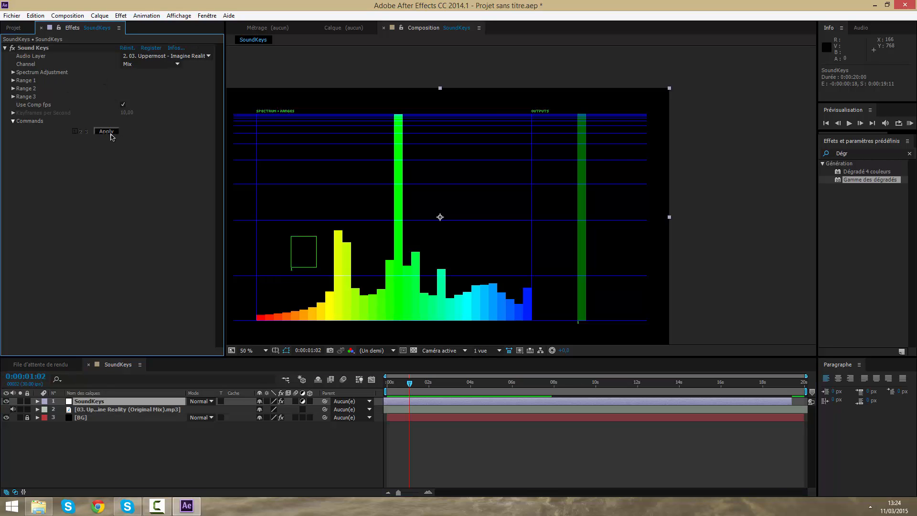
left_click(111, 134)
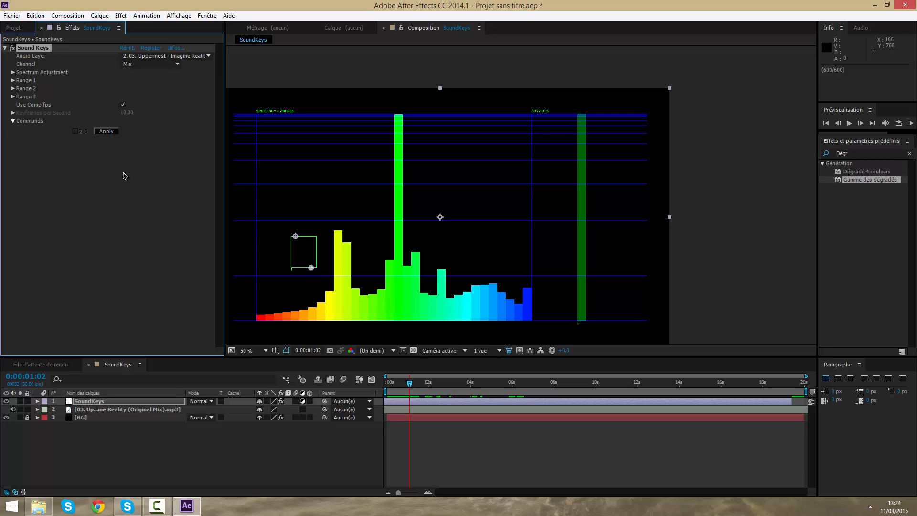
Reveal the SoundKeys layer's keyframes, examine the Output 1 values along the timeline, and return to 0:00:00:00.
left_click(423, 437)
left_click_drag(418, 384, 385, 388)
left_click(412, 403)
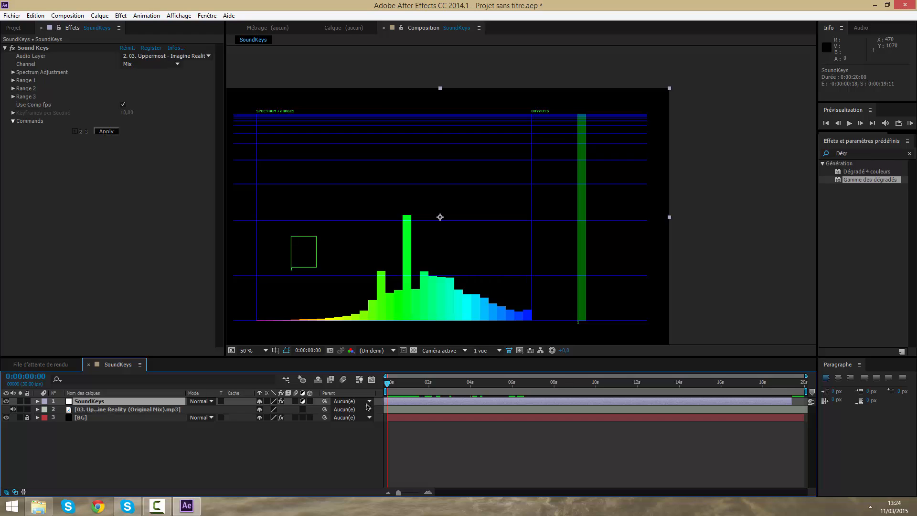
key("u")
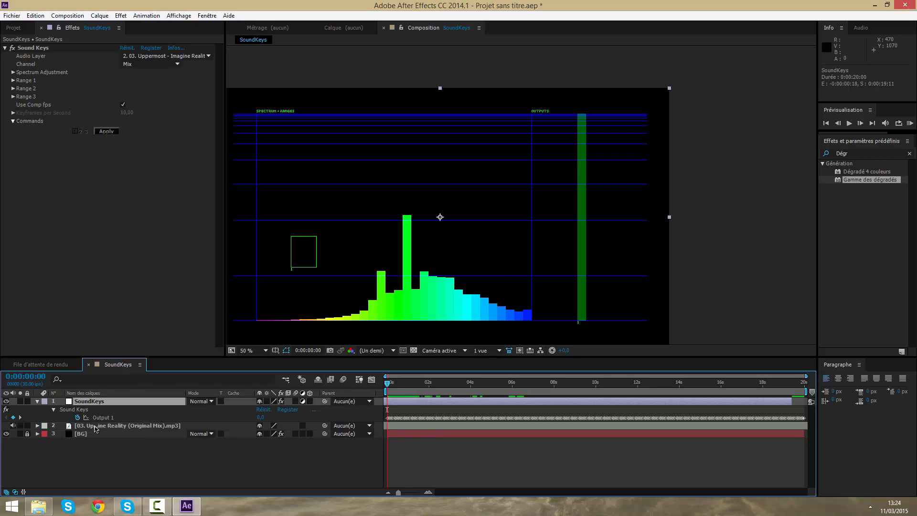
left_click_drag(396, 387, 606, 392)
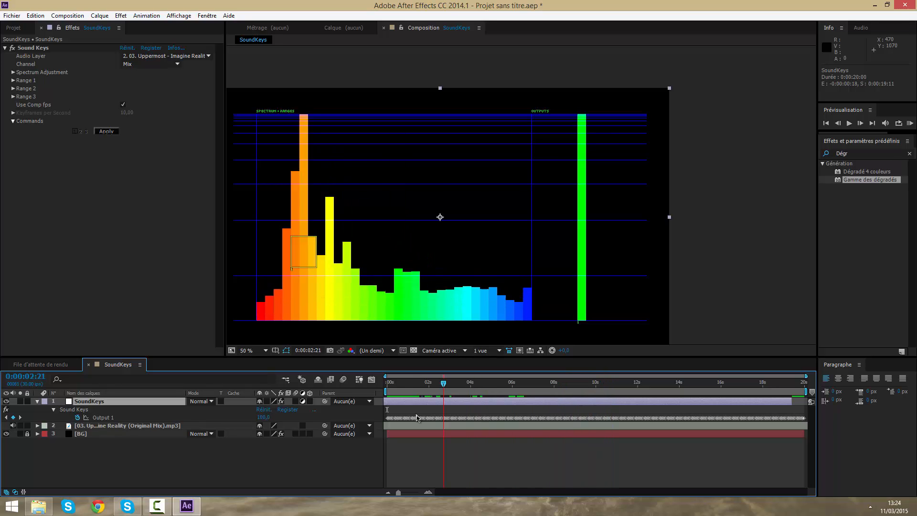
key("Home")
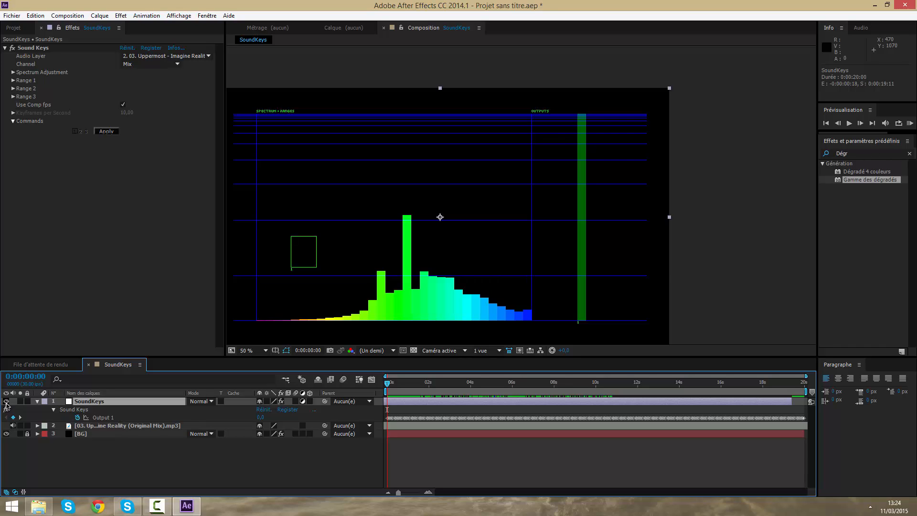
Hide and collapse the SoundKeys layer, and lock the mp3 audio layer.
left_click(6, 401)
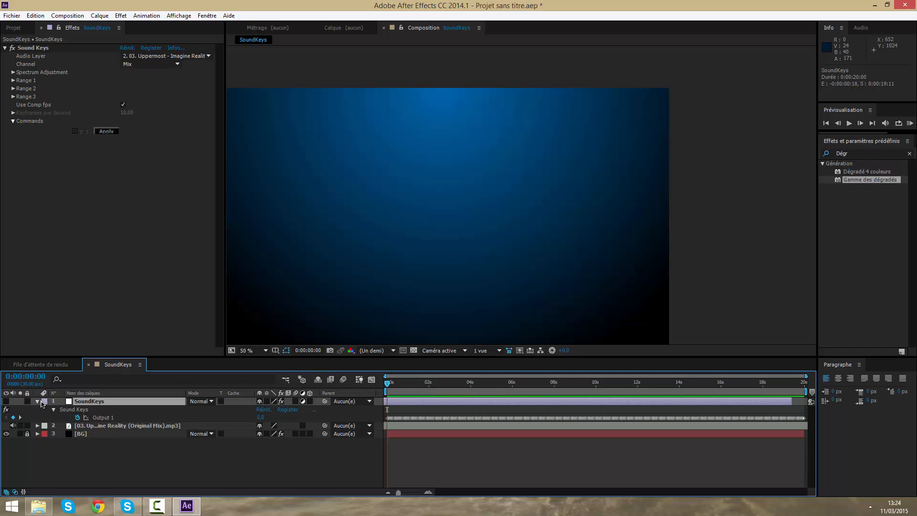
left_click(38, 401)
left_click(27, 402)
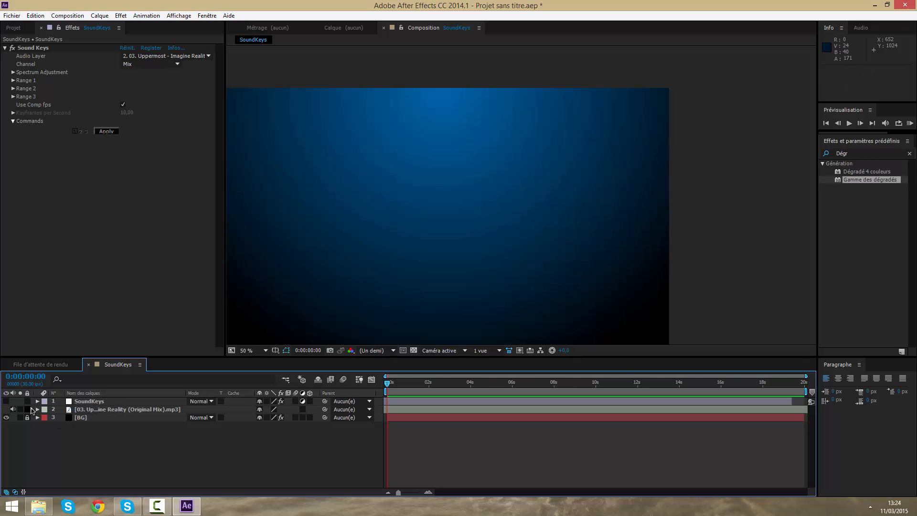
left_click(164, 405)
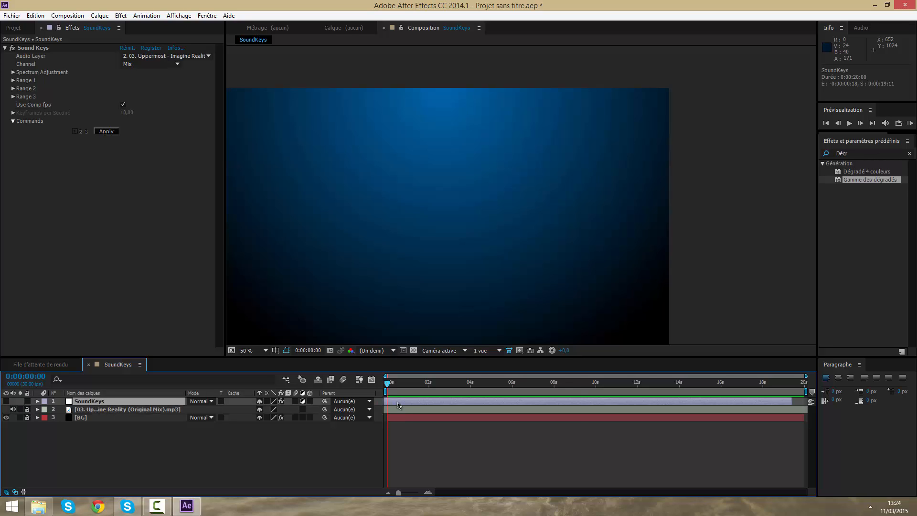
right_click(414, 447)
mouse_move(457, 345)
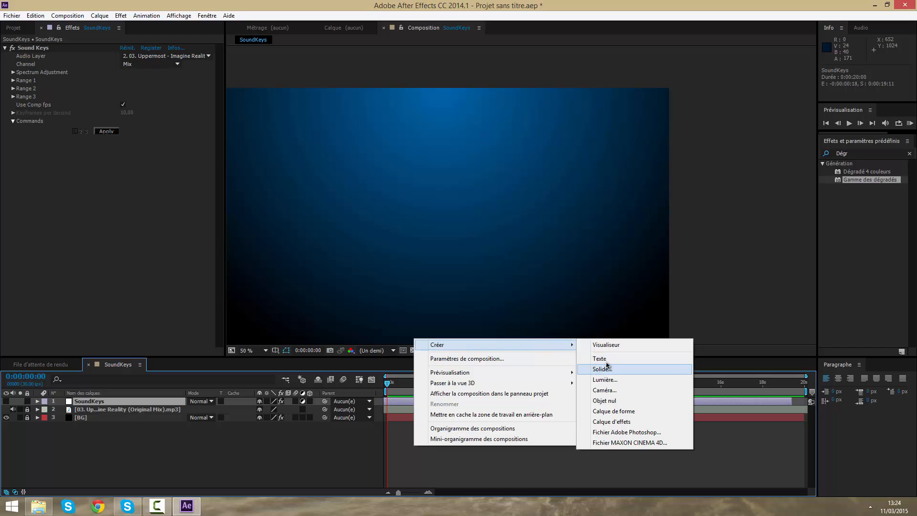
left_click(394, 464)
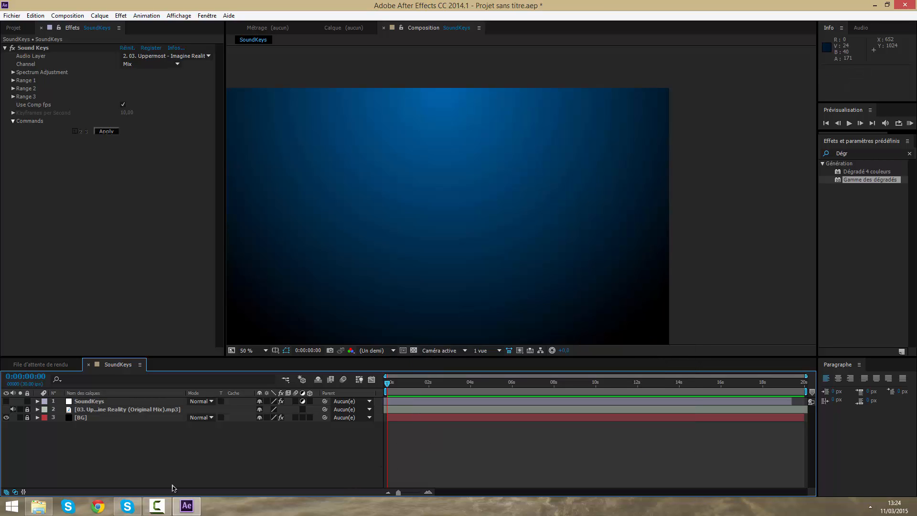
Switch to File Explorer and open the folder Documents > Graphisme > Loisir > Personnel > Logos > Logo scar44104.
left_click(38, 506)
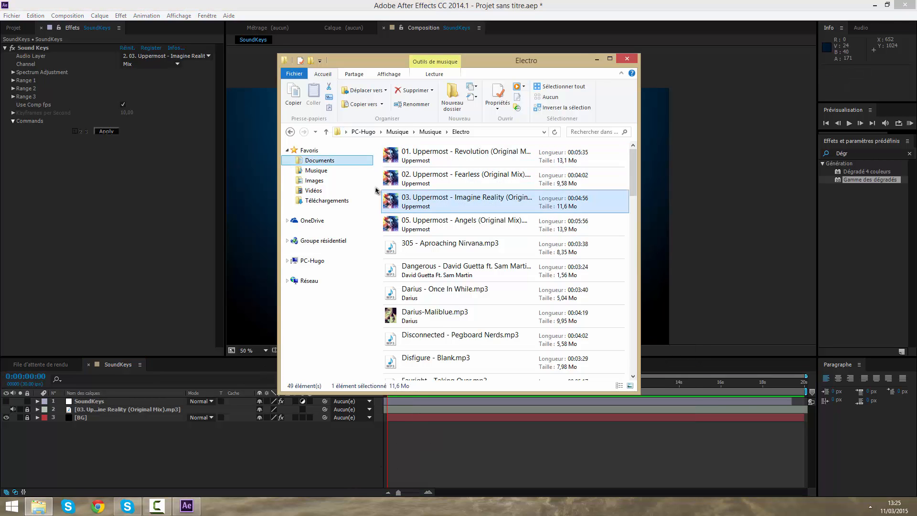
left_click(344, 161)
left_click(506, 191)
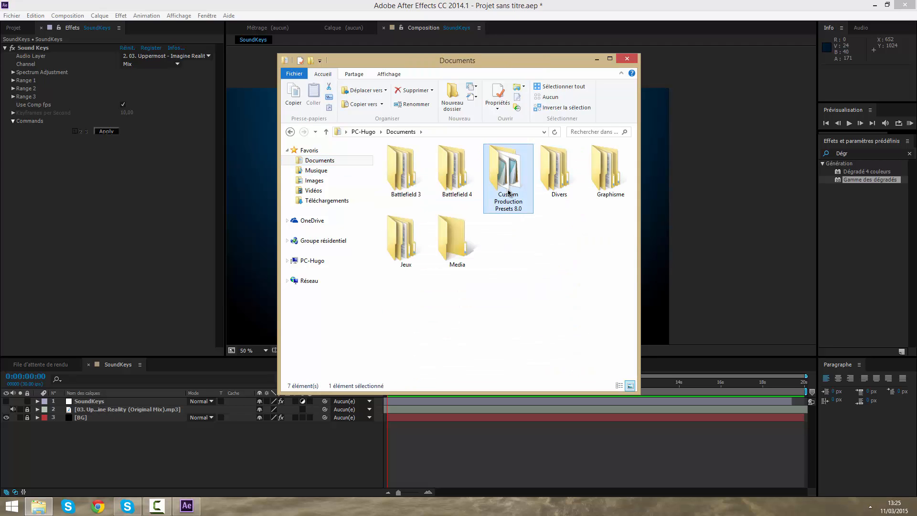
key("Delete")
double_click(562, 189)
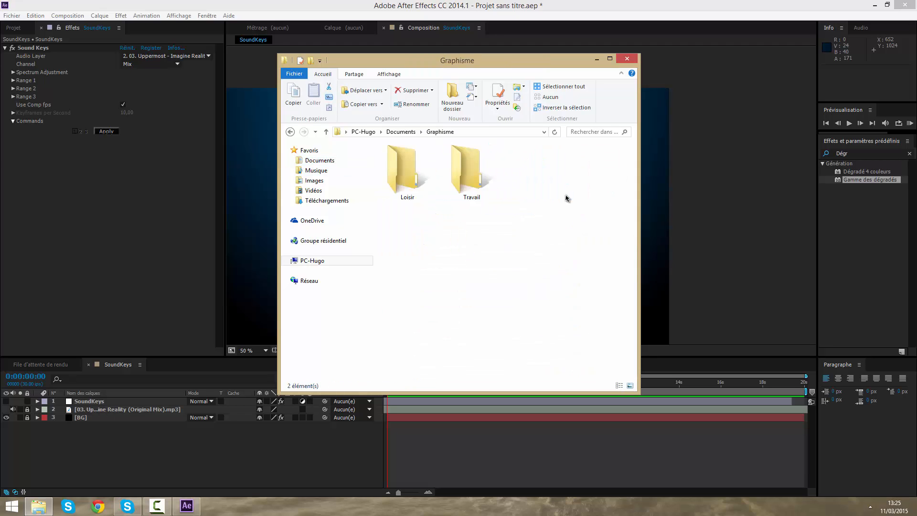
double_click(432, 194)
double_click(430, 245)
double_click(430, 245)
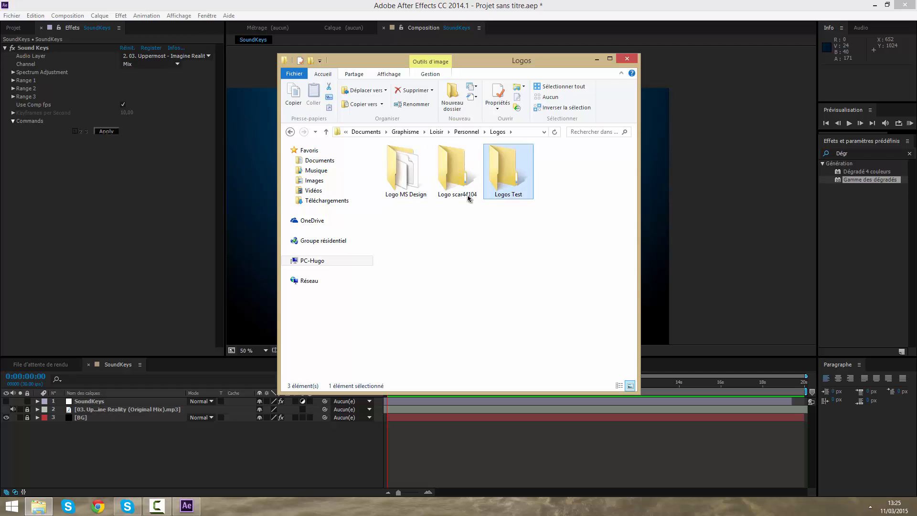
double_click(471, 172)
View the image logo (Thug life) - scar44104.png in the photo viewer and close it.
left_click(555, 184)
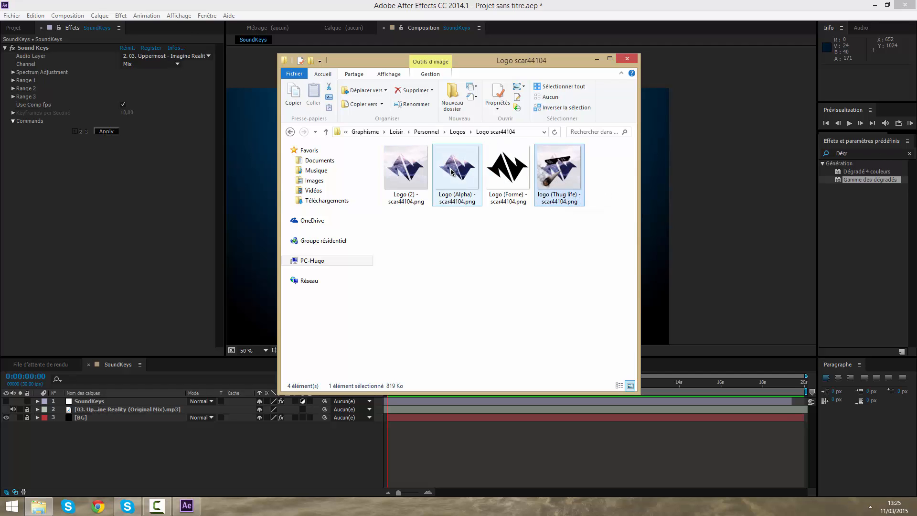
double_click(570, 183)
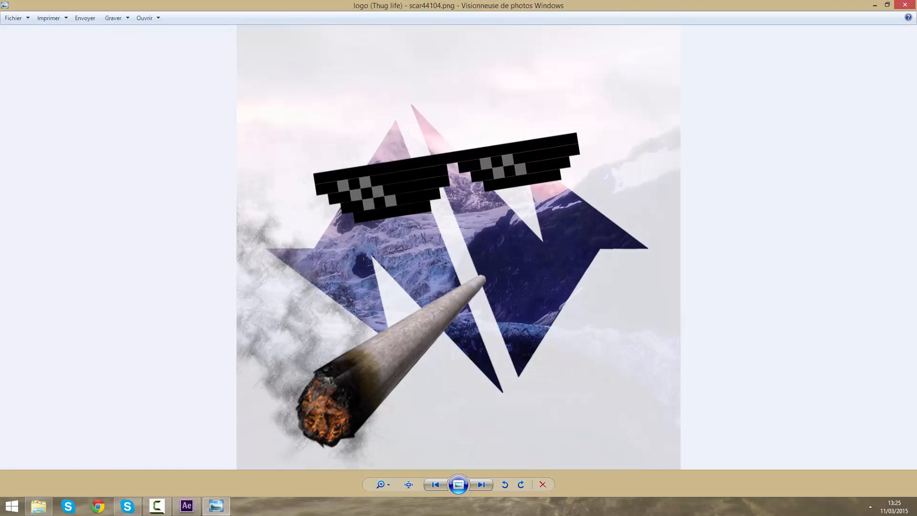
key("alt+F4")
Import Logo (Alpha) - scar44104.png from the folder into the After Effects project.
left_click(406, 172)
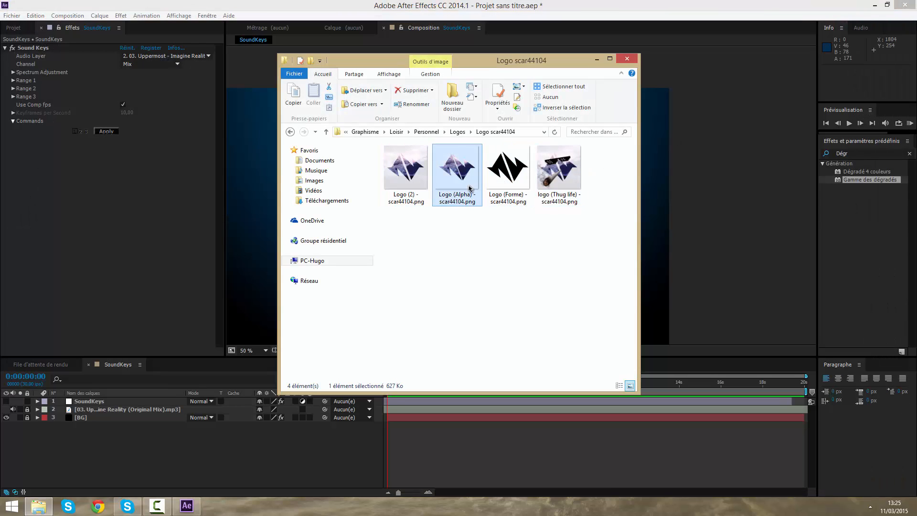
left_click(476, 182)
left_click_drag(420, 206, 34, 53)
left_click(15, 29)
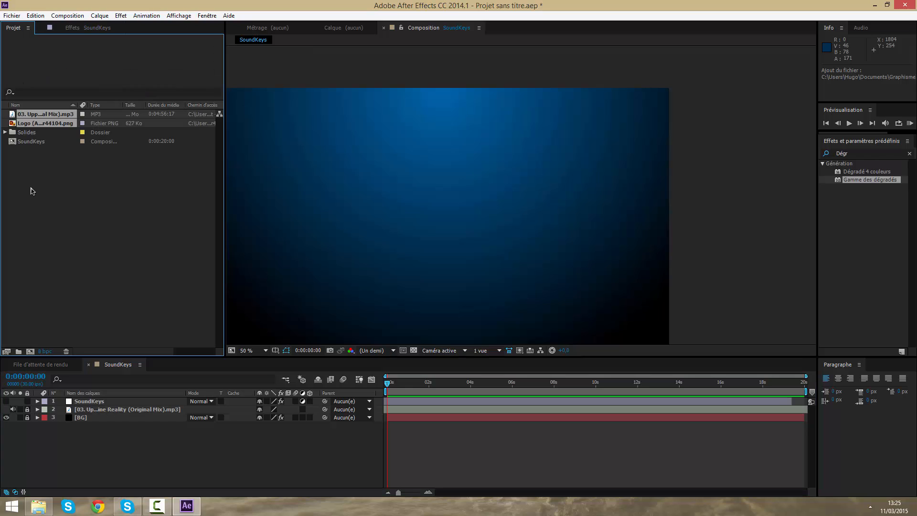
Try the alpha logo as a layer in the SoundKeys composition at about 966, 540, and delete that layer.
left_click(37, 117)
left_click_drag(35, 123, 429, 216)
scroll(497, 210, "down", 1)
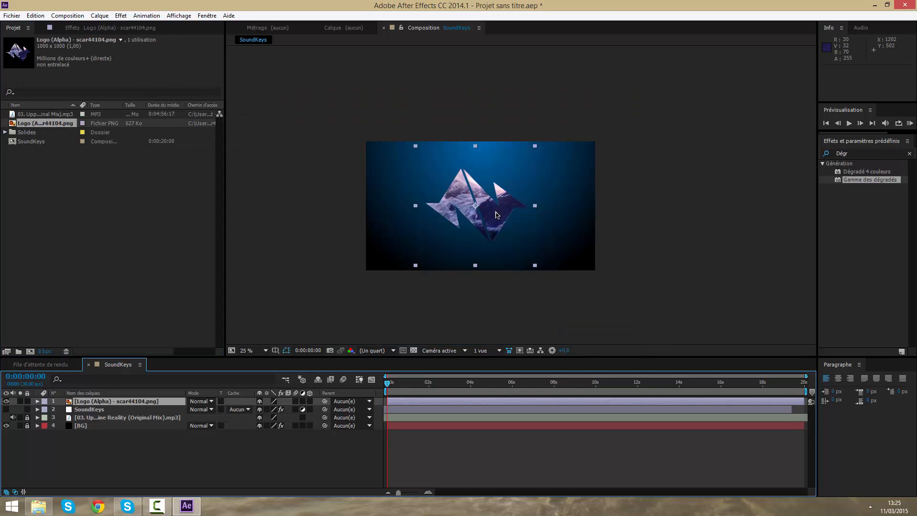
left_click_drag(499, 221, 504, 221)
key("Delete")
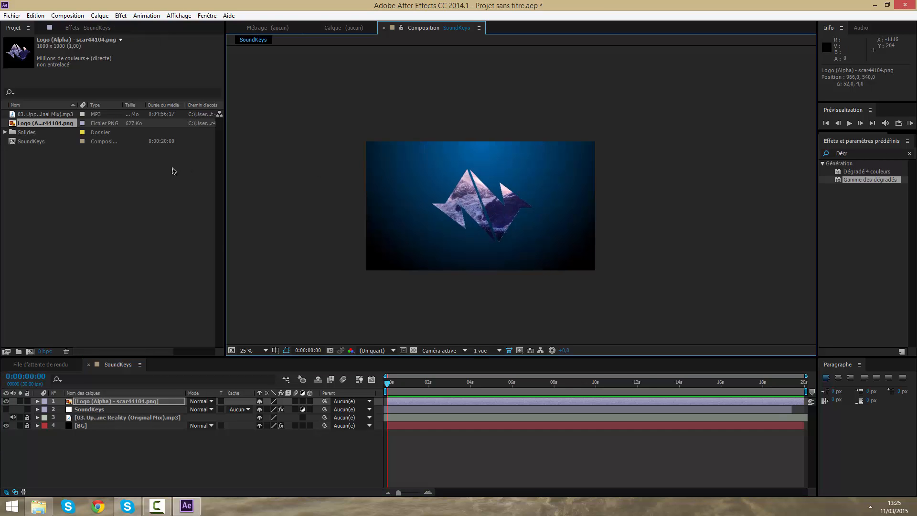
Create a text layer reading TEXTE in the SoundKeys composition.
right_click(488, 476)
mouse_move(621, 377)
left_click(672, 391)
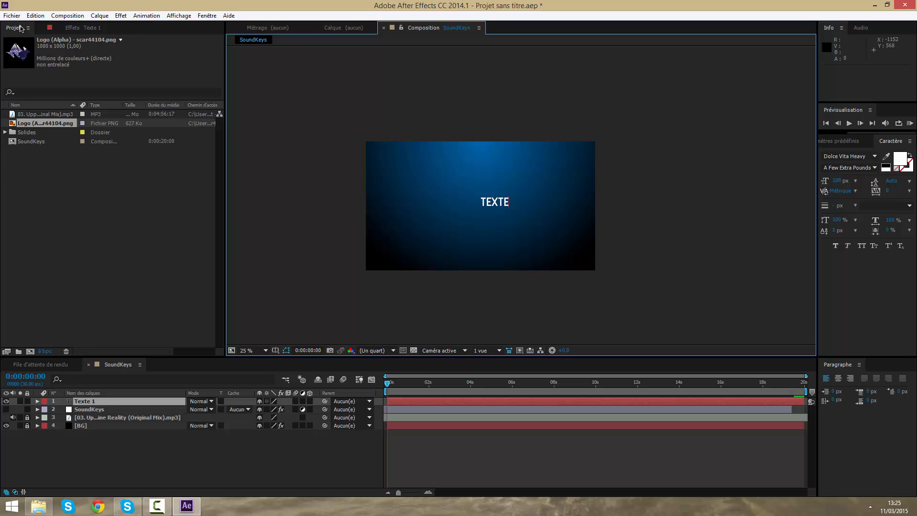
Finish editing the TEXTE layer and reset the Standard workspace to its default layout.
left_click(213, 441)
left_click(126, 395)
left_click(125, 400)
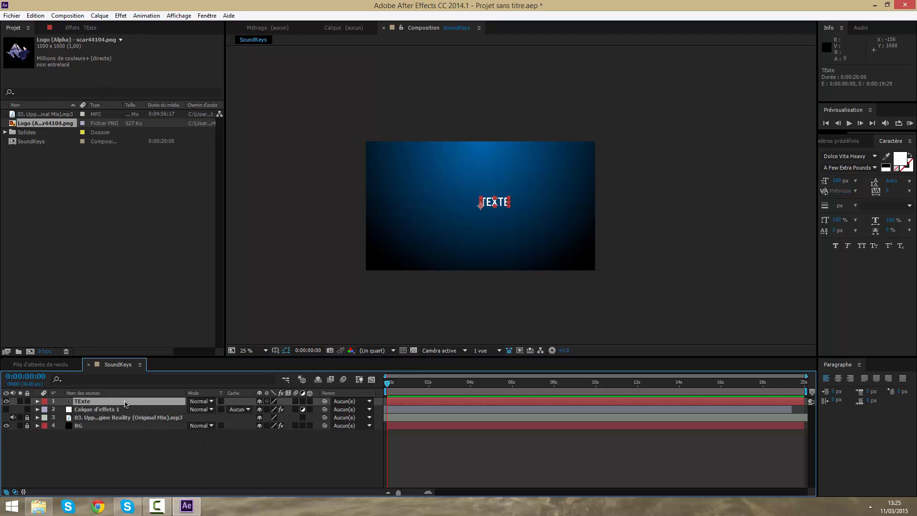
left_click(9, 29)
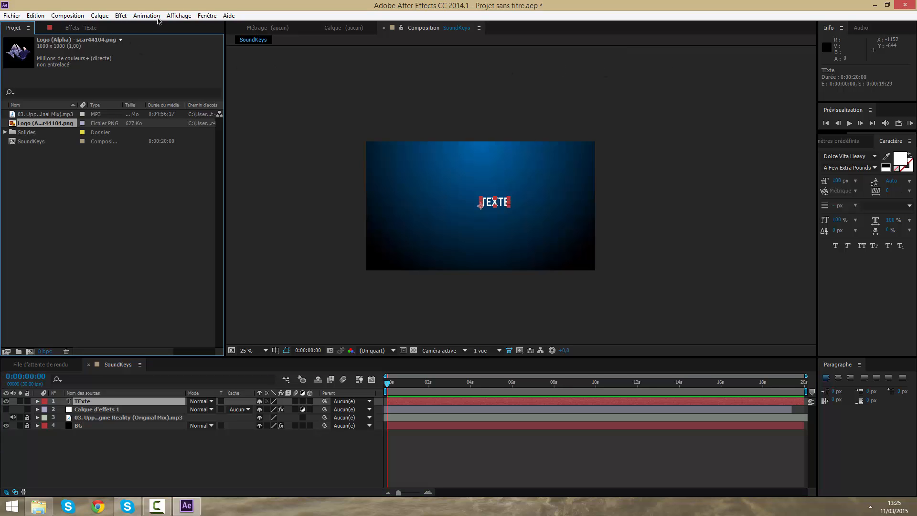
left_click(178, 16)
mouse_move(211, 17)
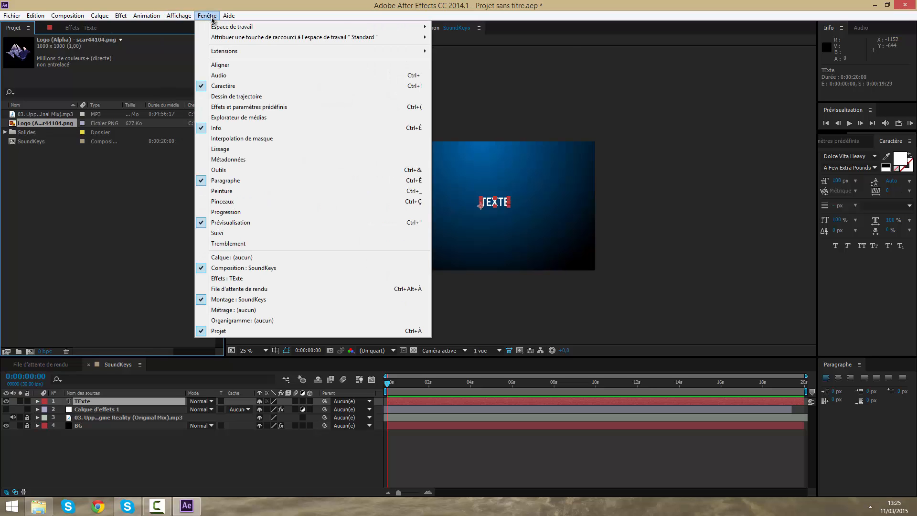
mouse_move(306, 26)
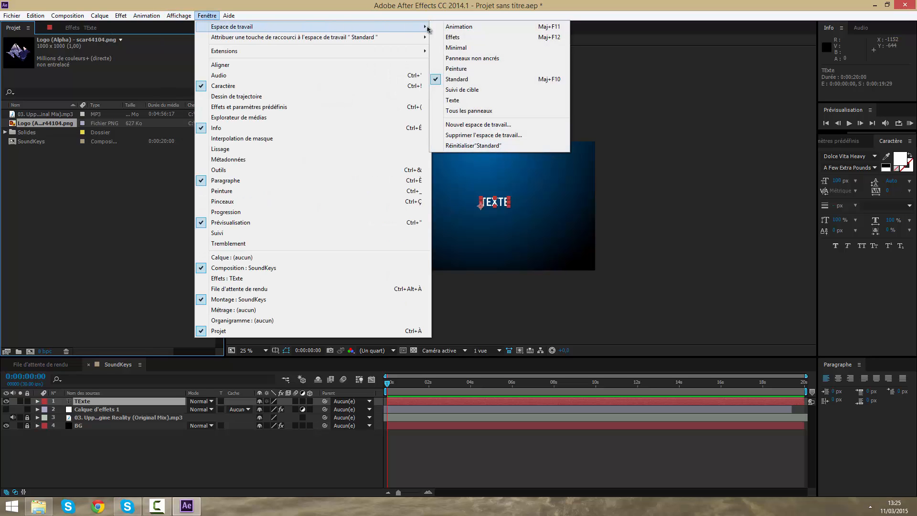
left_click(483, 145)
left_click(493, 266)
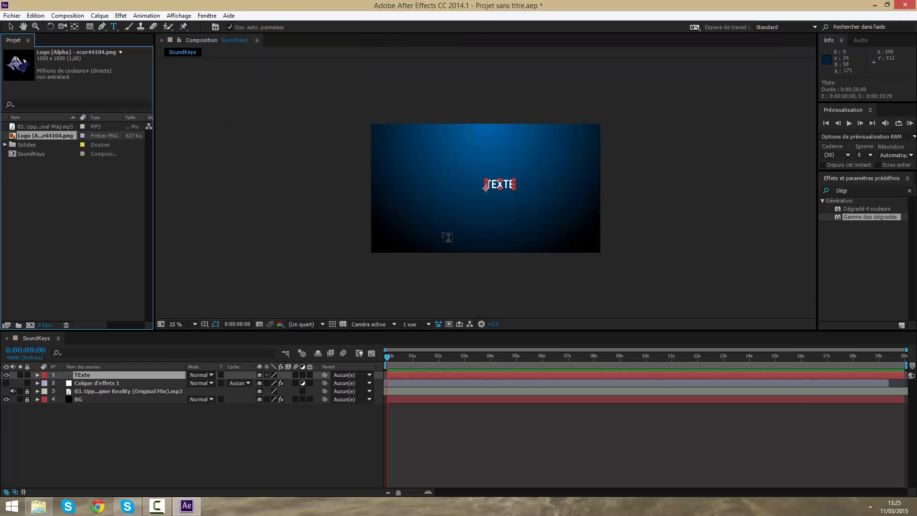
Enlarge the TEXTE layer in the composition and move it to the centre, at about position 624, 648.
left_click(10, 27)
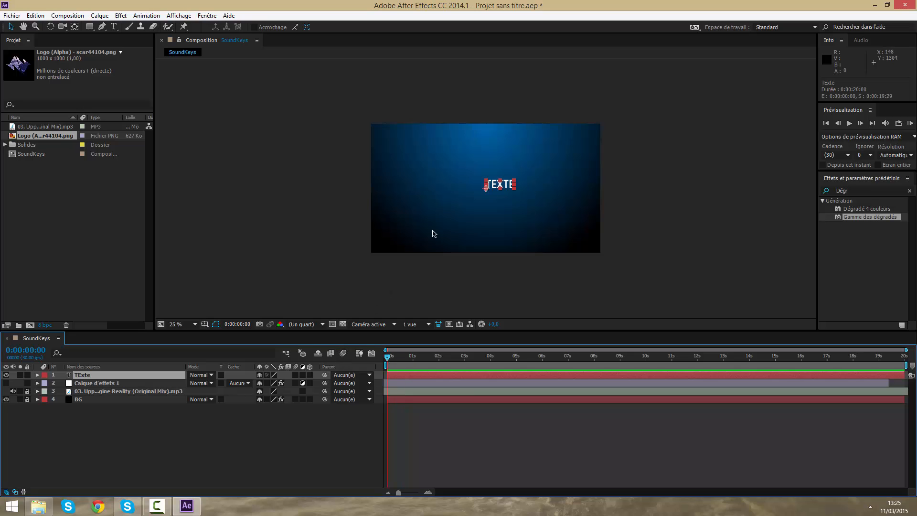
scroll(431, 216, "up", 1)
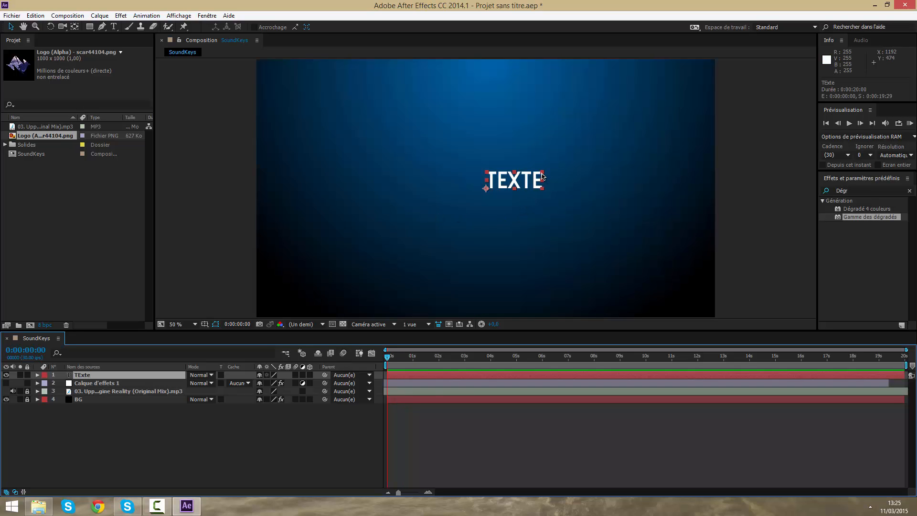
left_click_drag(543, 171, 594, 157)
scroll(594, 158, "down", 1)
left_click_drag(539, 175, 509, 191)
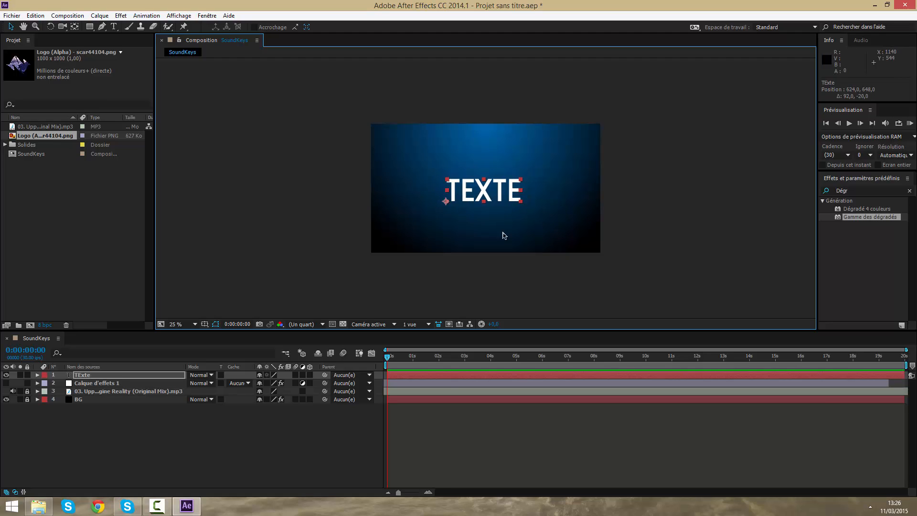
Apply the Déformation effect from the Déformation category to the TExte layer.
left_click(138, 376)
right_click(466, 376)
mouse_move(589, 256)
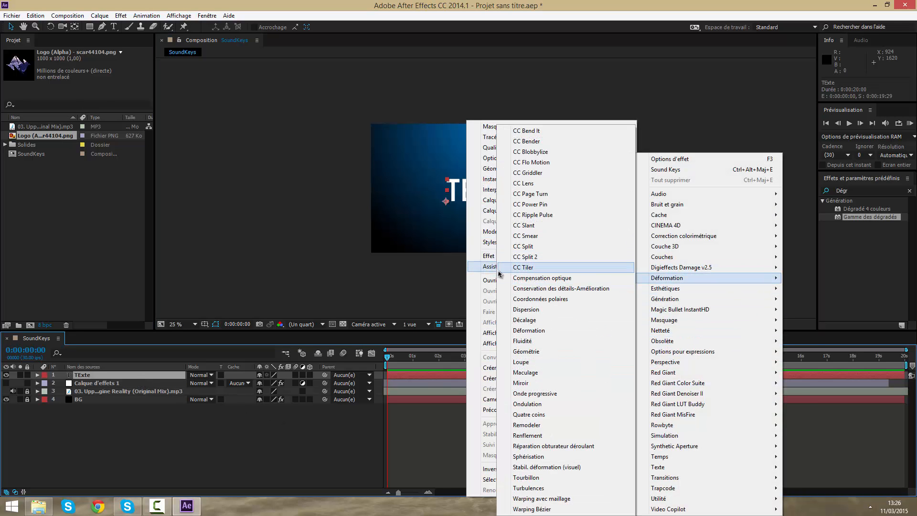
mouse_move(513, 257)
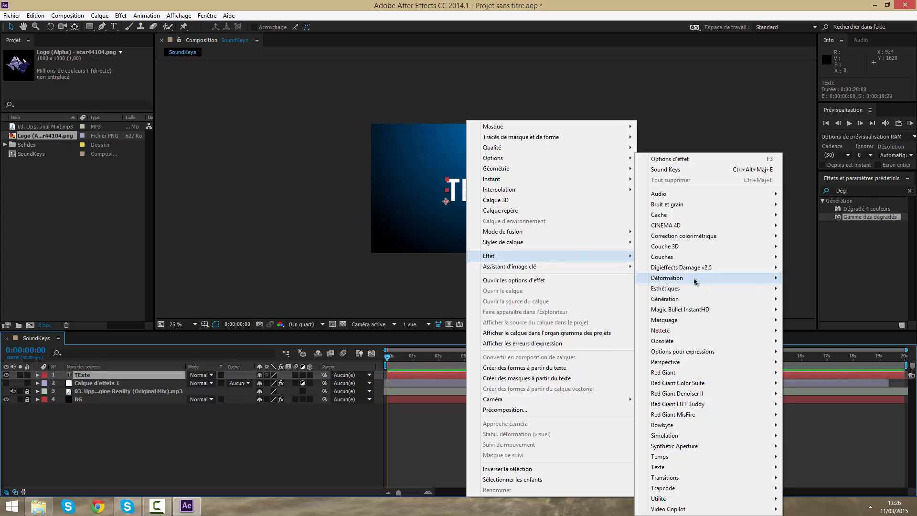
mouse_move(722, 280)
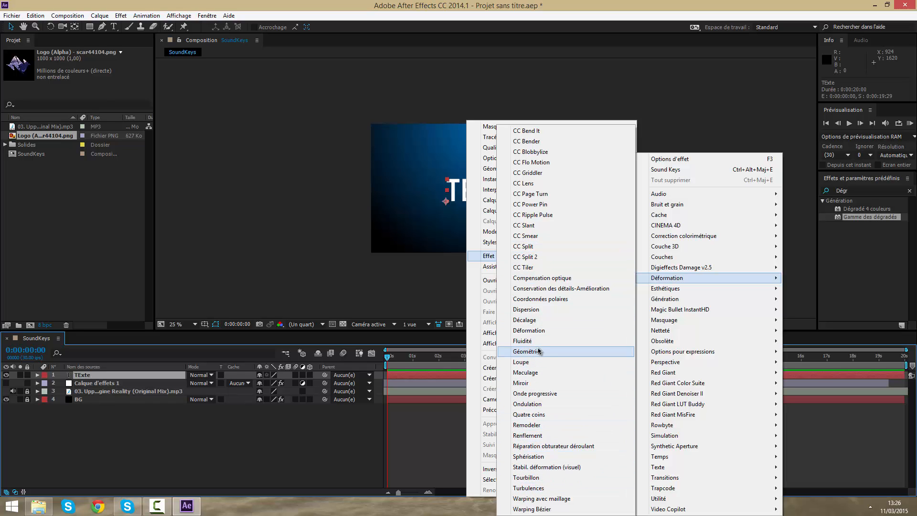
left_click(529, 331)
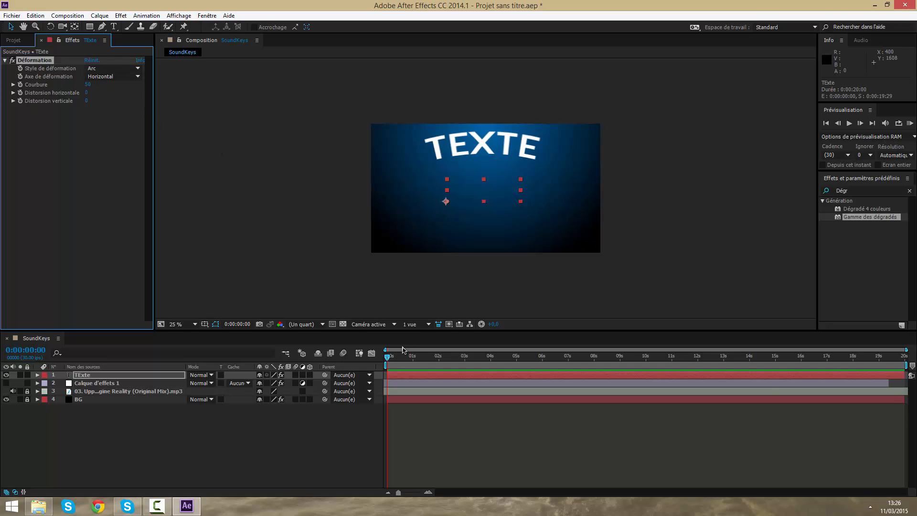
Set the Déformation effect's style to Dilatation with a Courbure of 29.
left_click_drag(91, 87, 116, 81)
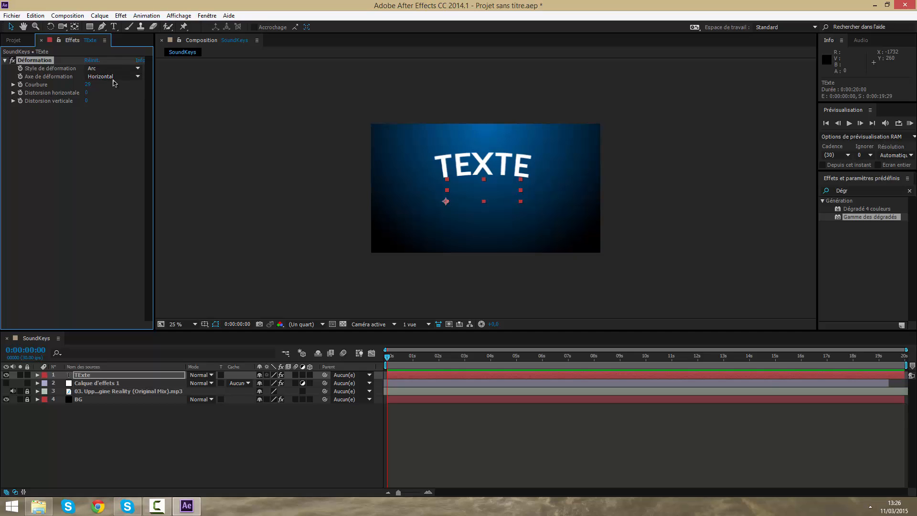
left_click(117, 78)
left_click(118, 86)
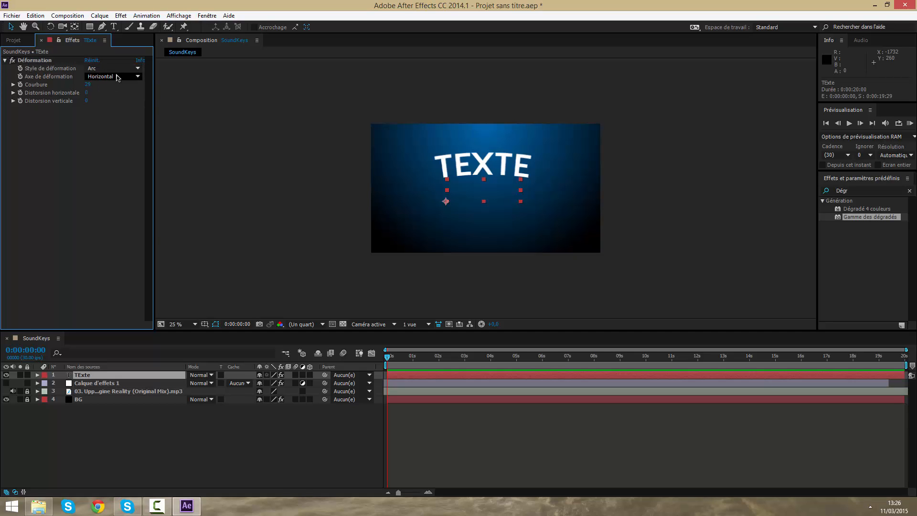
left_click(112, 68)
left_click(130, 206)
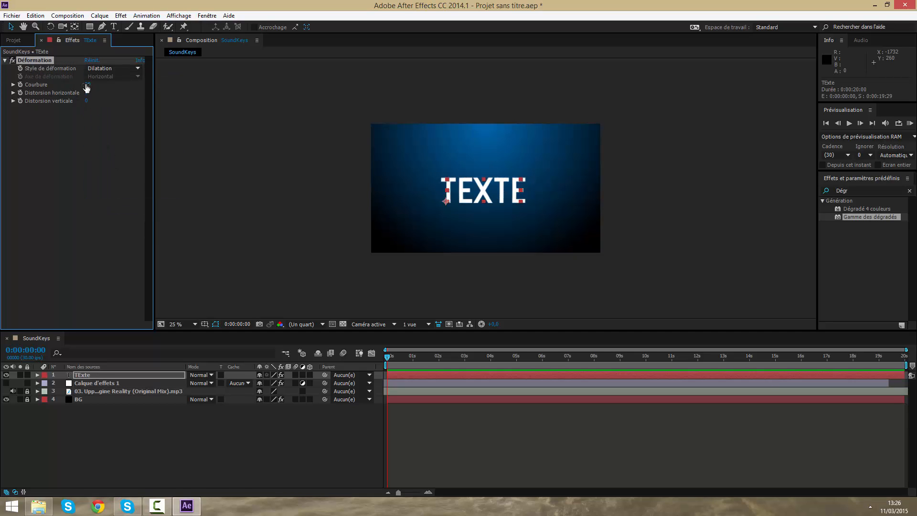
left_click_drag(87, 88, 292, 93)
Rename the adjustment layer Calque d'effets 1 as SoundKeys and keep it hidden.
left_click(96, 383)
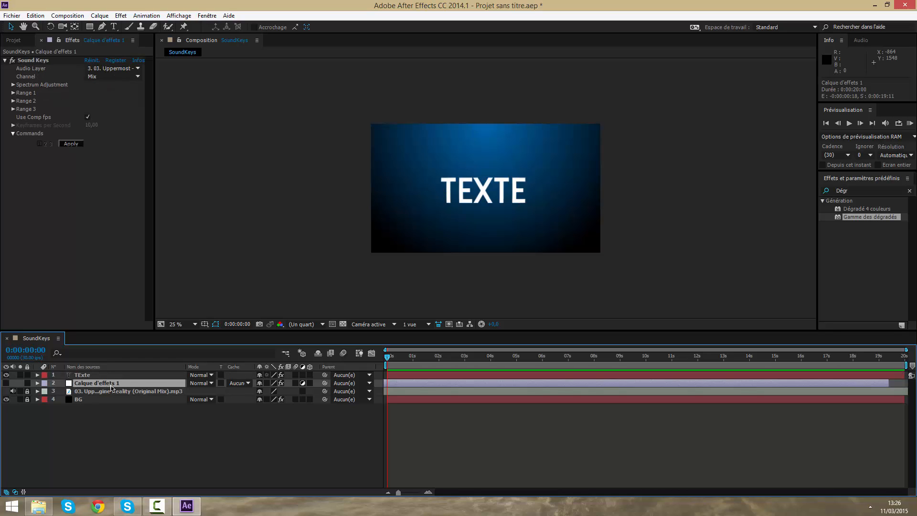
key("Return")
type("SoundKeys")
key("Return")
type("S")
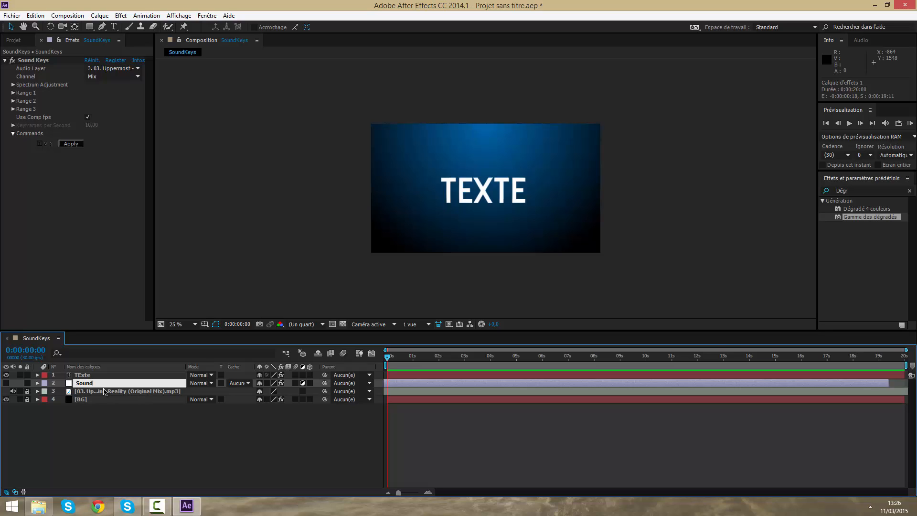
key("Return")
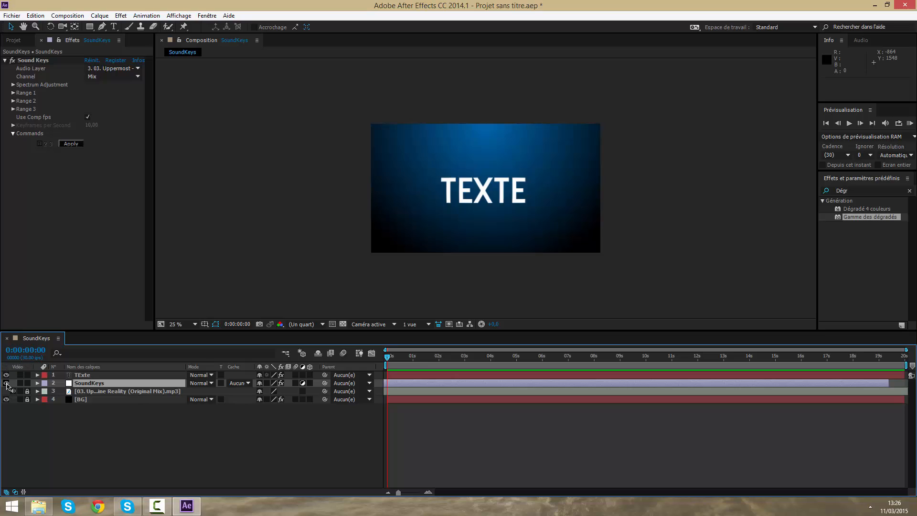
left_click(7, 384)
left_click(7, 384)
Link the TExte layer's Courbure by expression to Output 1 of Sound Keys on the SoundKeys layer, and scrub the timeline to check it.
key("u")
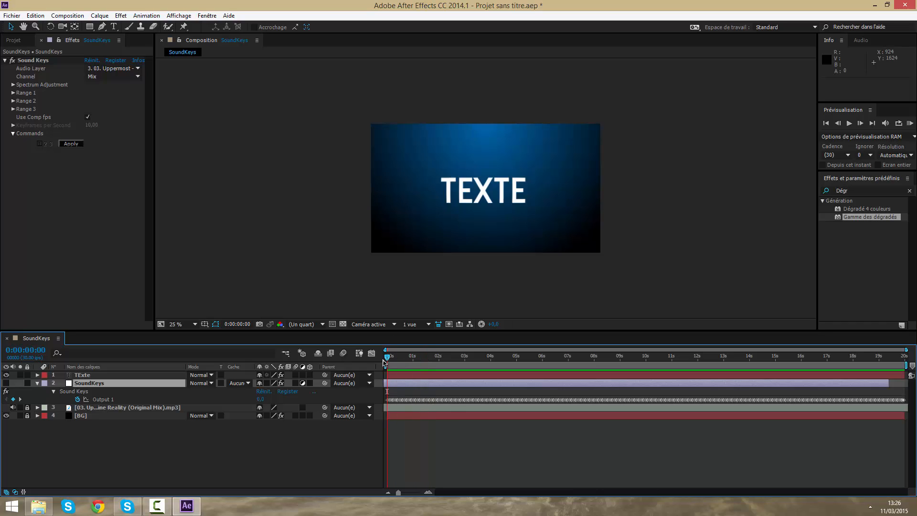
left_click(97, 376)
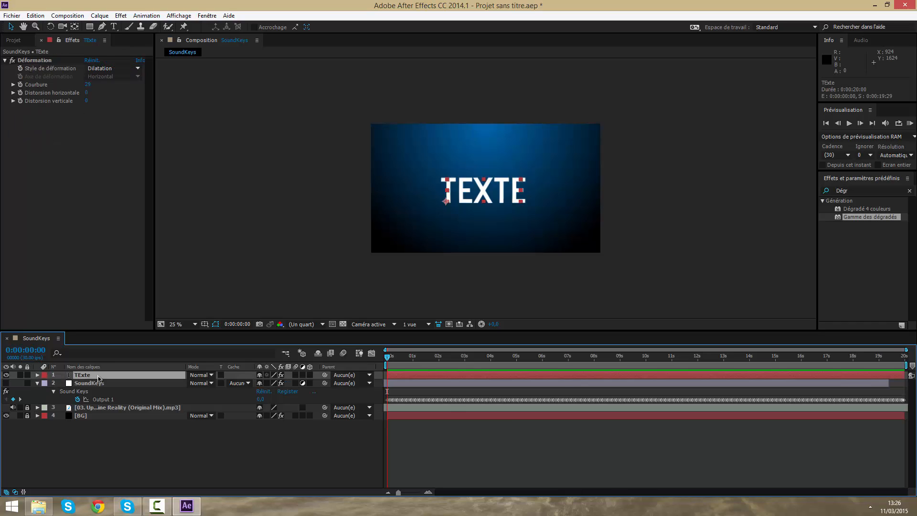
left_click(21, 86, "alt")
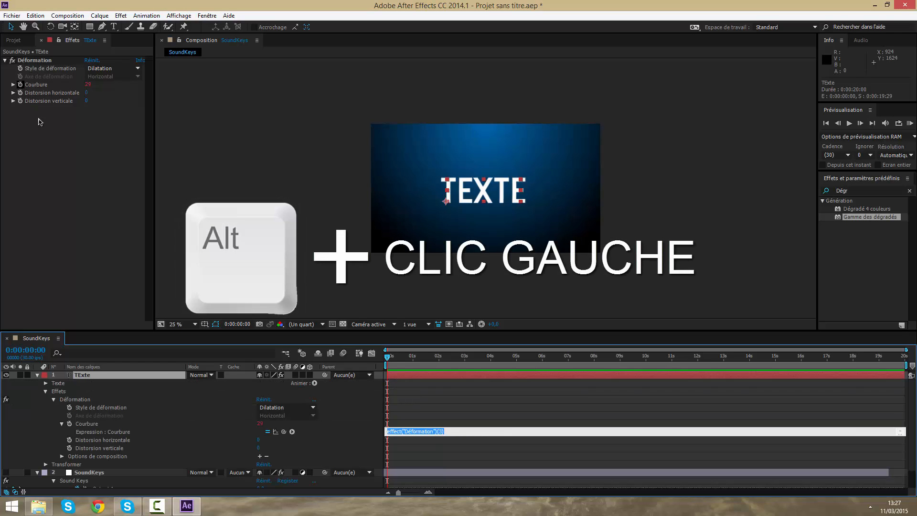
left_click_drag(283, 431, 96, 478)
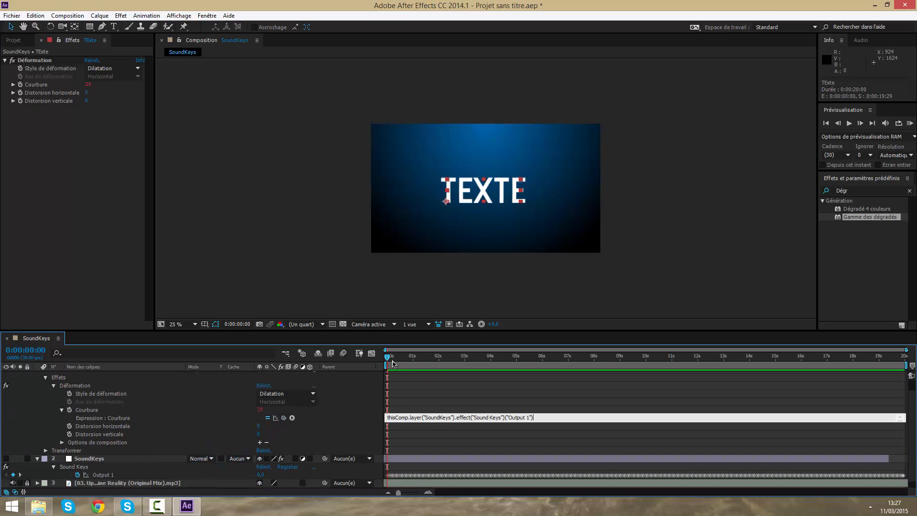
left_click_drag(393, 364, 502, 368)
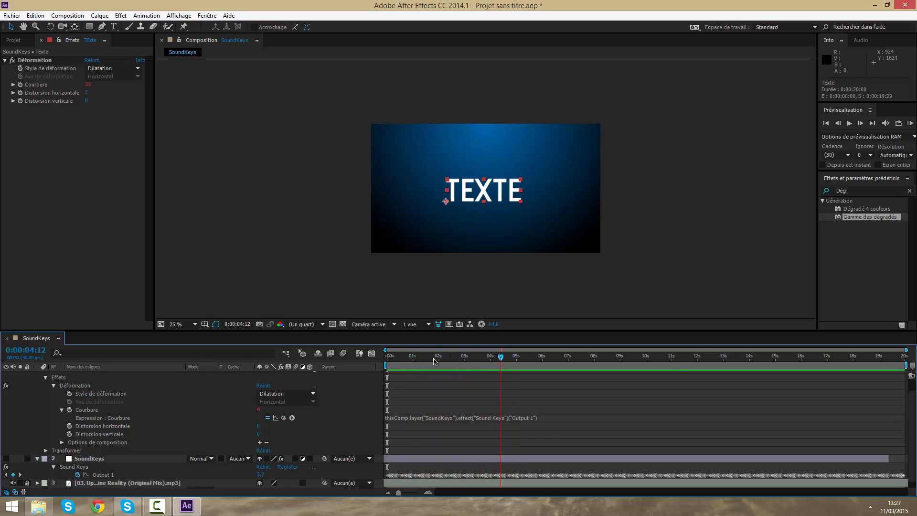
Collapse the TExte and SoundKeys layer properties and fit the composition view up to 100 %.
scroll(42, 397, "up", 2)
left_click(38, 375)
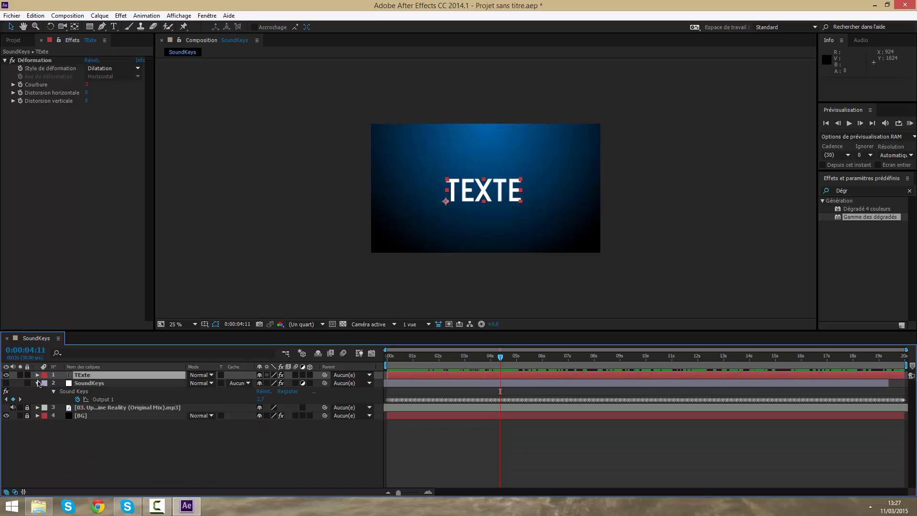
left_click(38, 384)
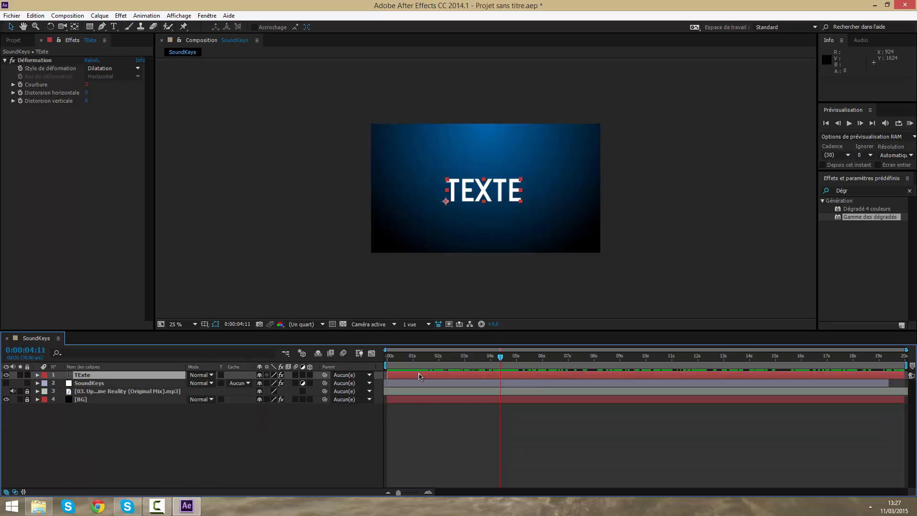
left_click(176, 328)
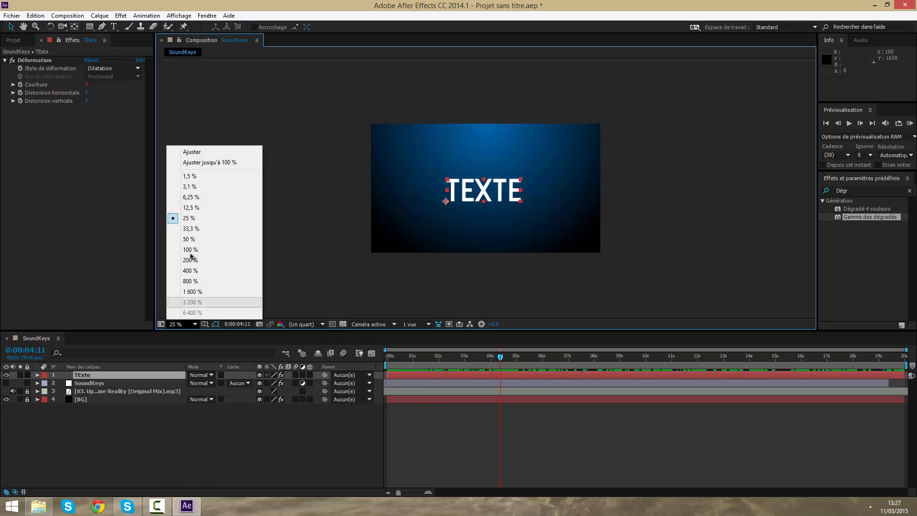
left_click(193, 162)
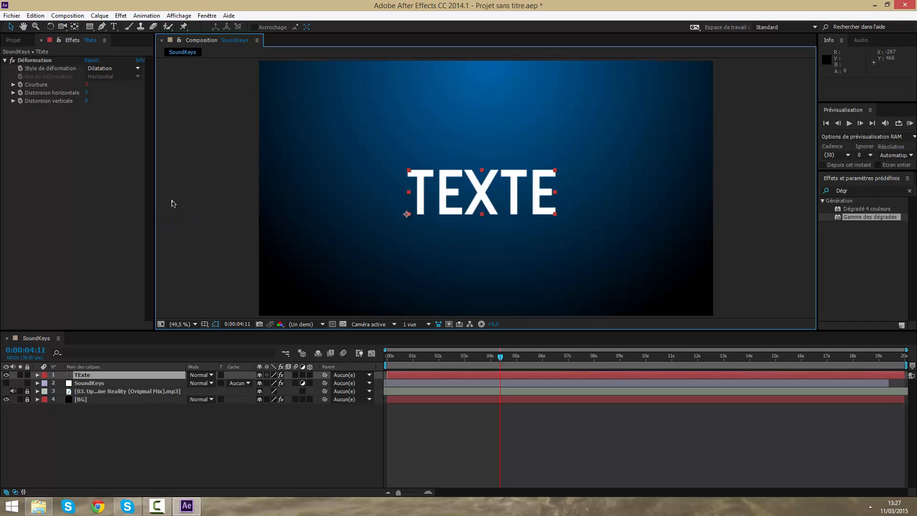
Turn on motion blur for the TExte layer and the composition.
left_click(295, 376)
left_click(359, 354)
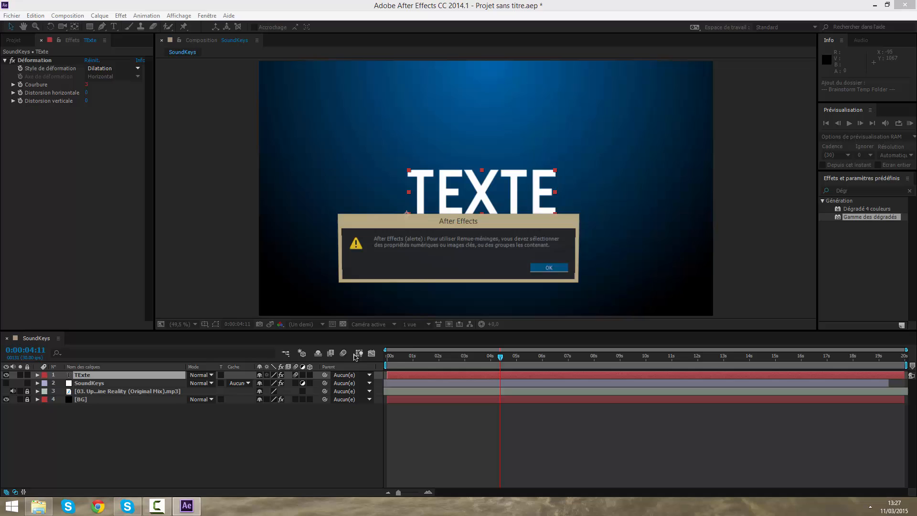
left_click(554, 266)
Run a RAM preview of the music-driven text animation and scrub back through its first seconds.
key("KP_0")
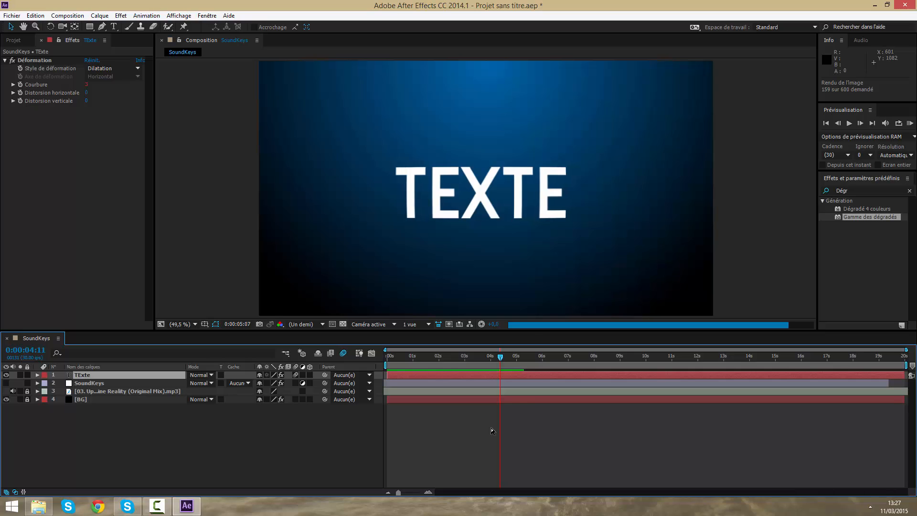
key("space")
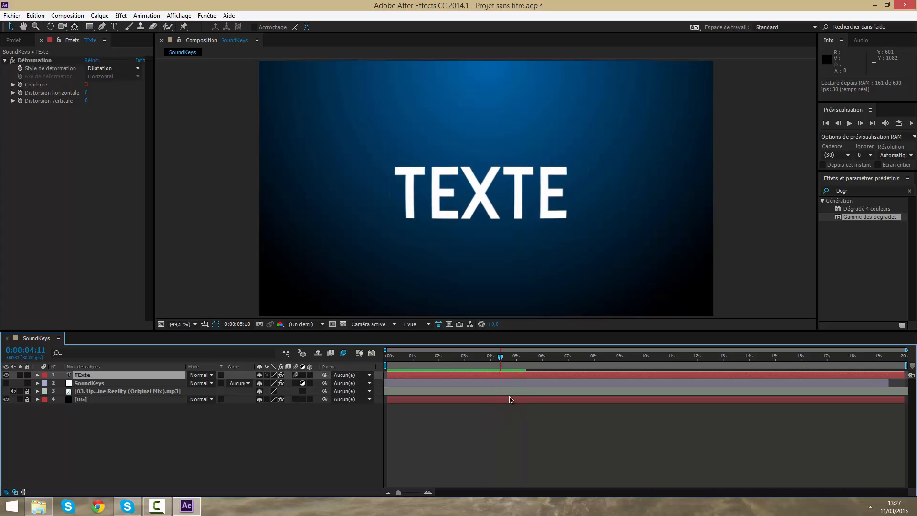
left_click_drag(512, 369, 433, 358)
scroll(456, 236, "down", 2)
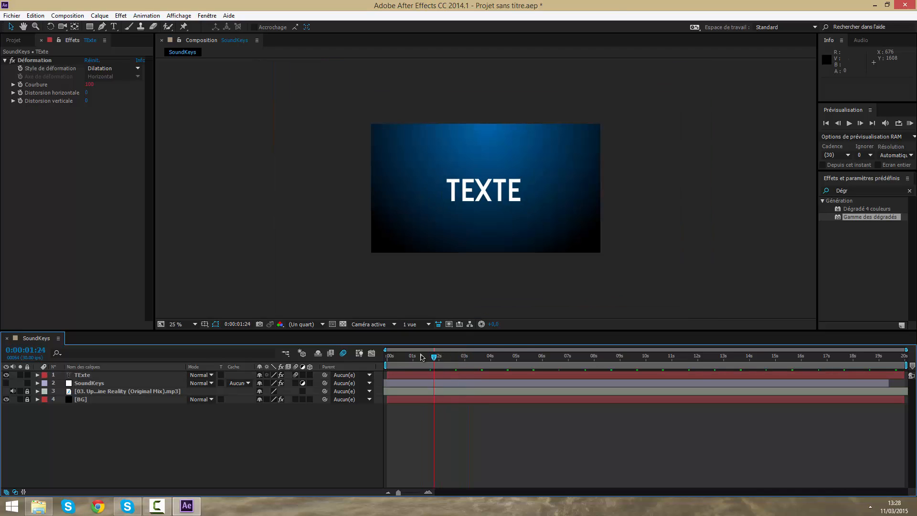
right_click(466, 440)
mouse_move(514, 356)
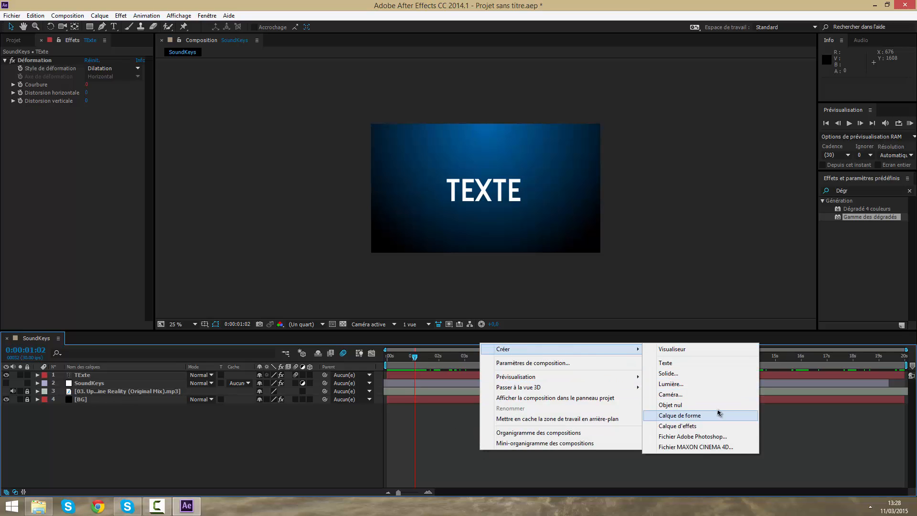
left_click(429, 433)
Move the current time to 0:00:02:01 and select the SoundKeys layer to review its visibility setting.
mouse_move(429, 359)
left_mouse_down()
mouse_move(482, 359)
mouse_move(444, 360)
left_mouse_up()
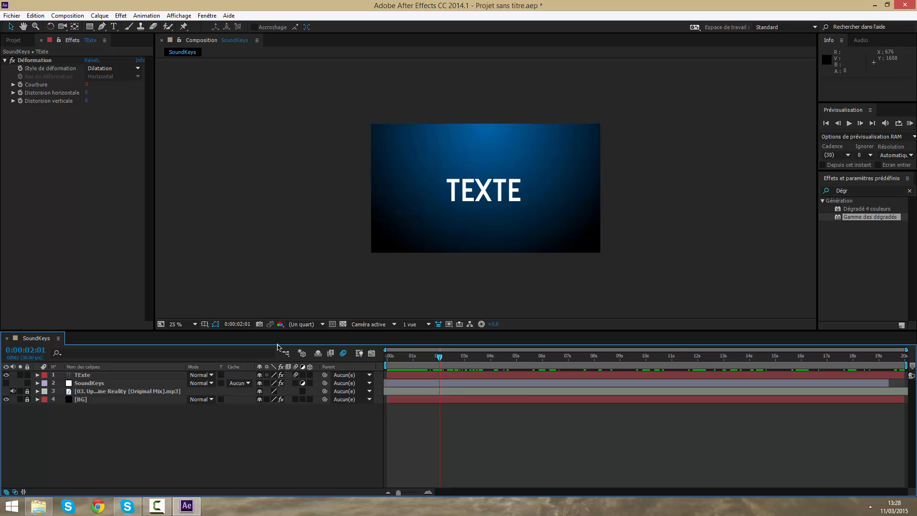
left_click(406, 382)
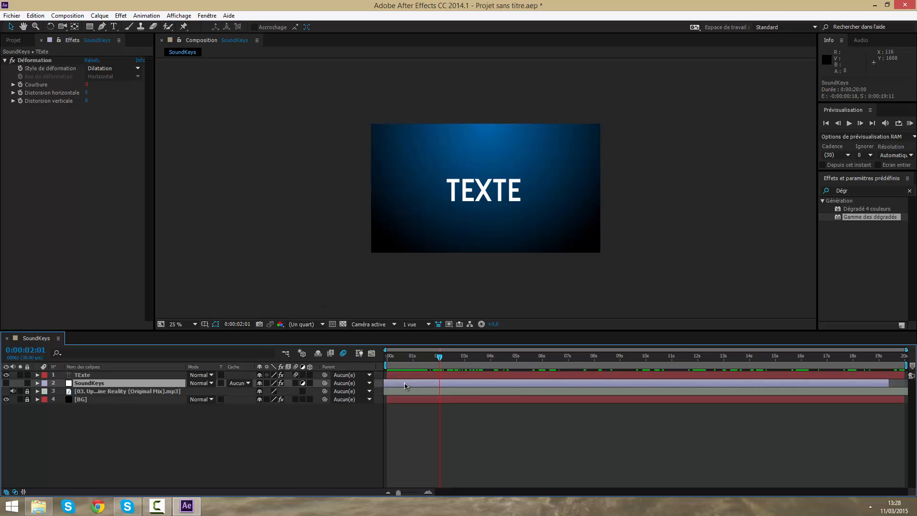
left_click(3, 385)
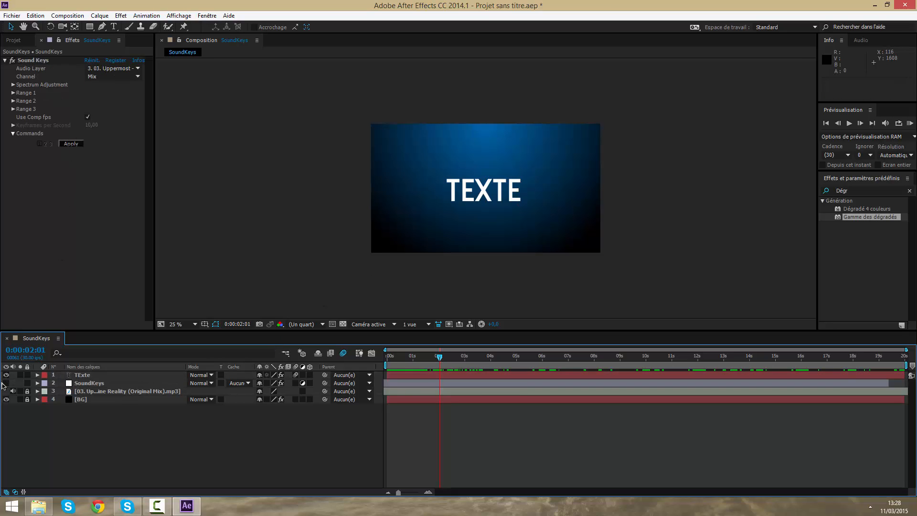
Show the SoundKeys layer's spectrum, scrub between 0:00:02:08 and 0:00:02:27 to compare it with the text warp, and hide the layer again.
left_click(6, 383)
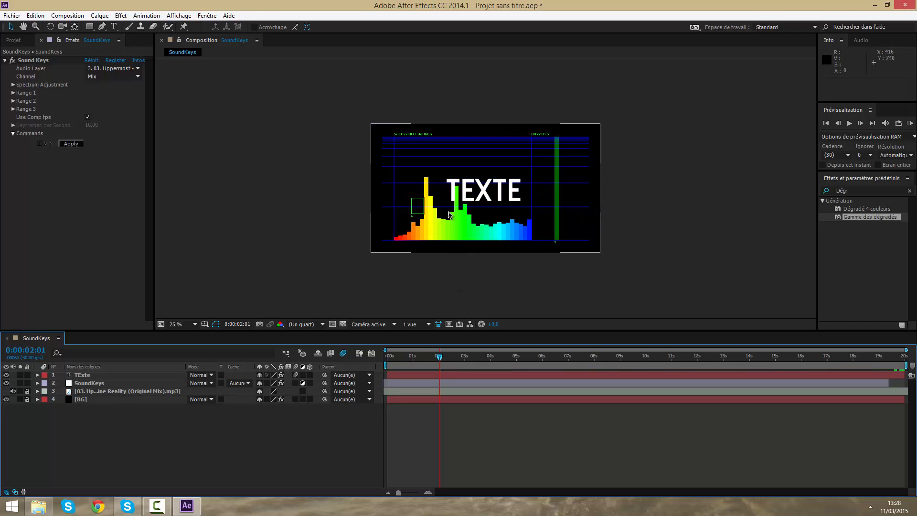
key("period")
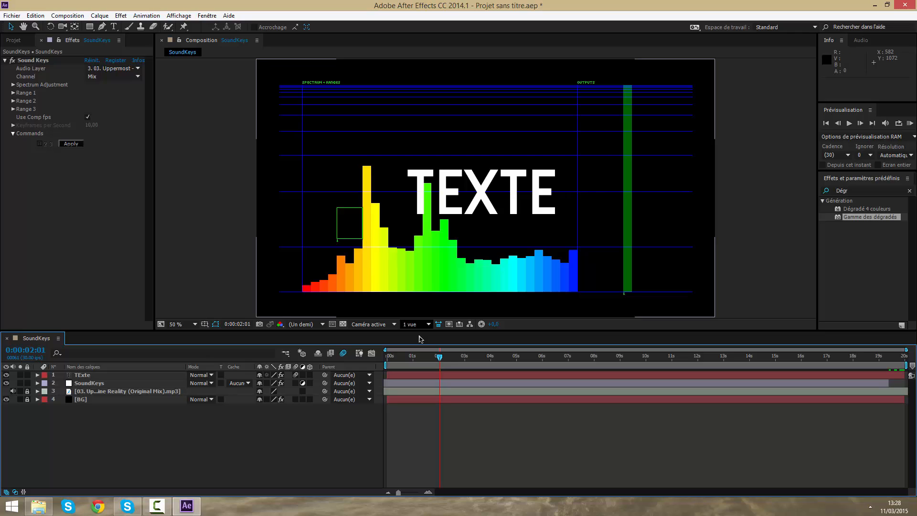
left_click_drag(439, 357, 459, 358)
scroll(715, 204, "up", 2)
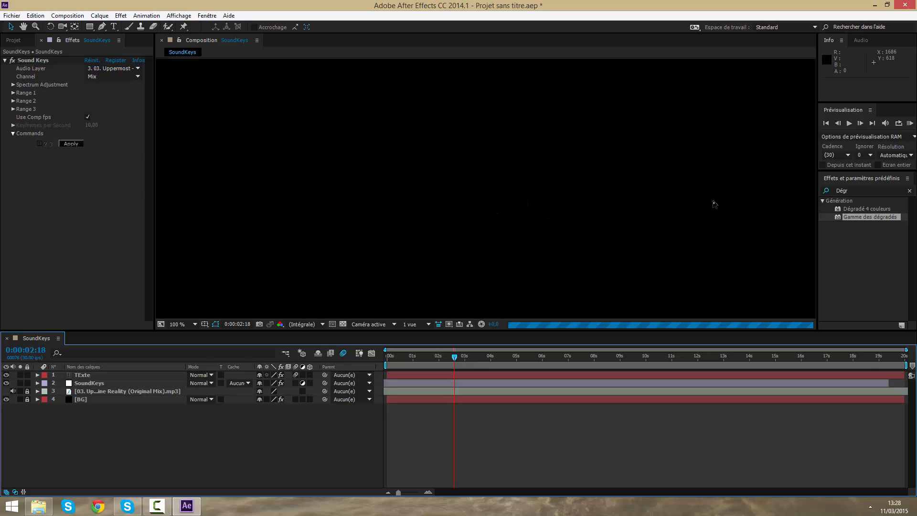
left_click_drag(721, 201, 698, 197)
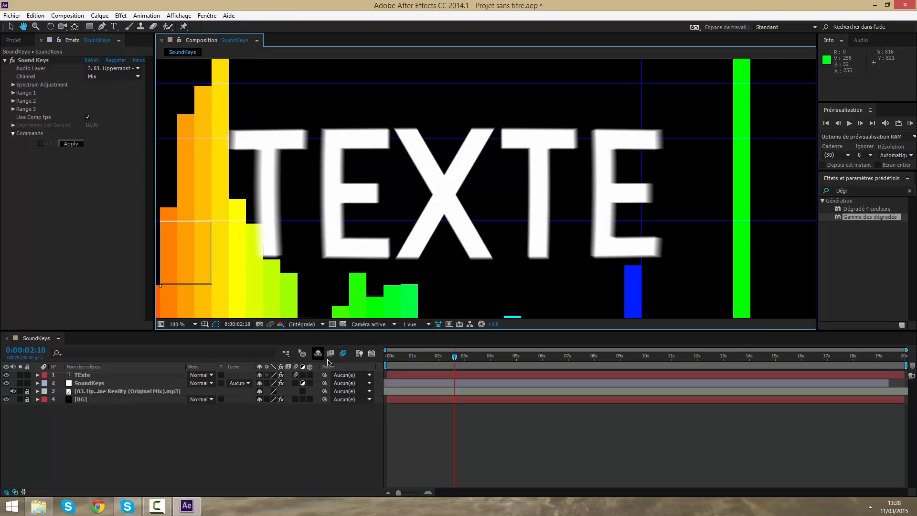
left_click_drag(462, 360, 448, 361)
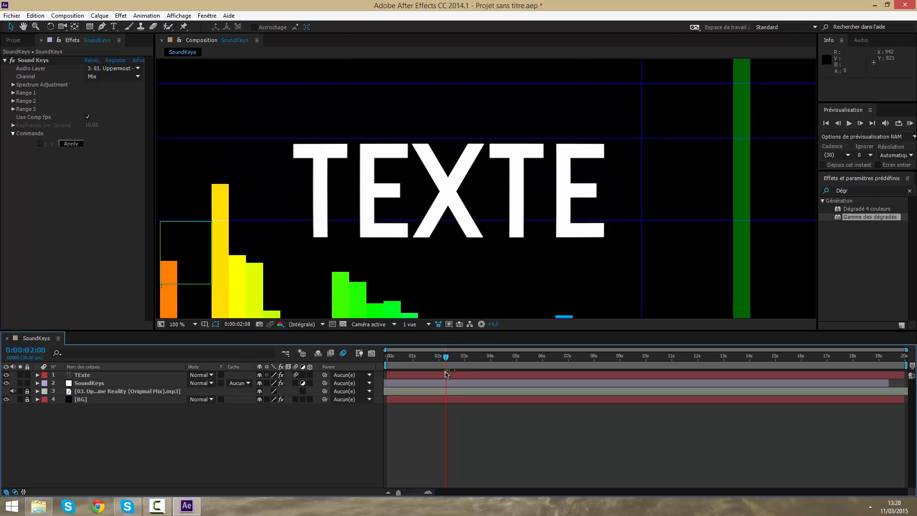
left_click_drag(449, 360, 461, 362)
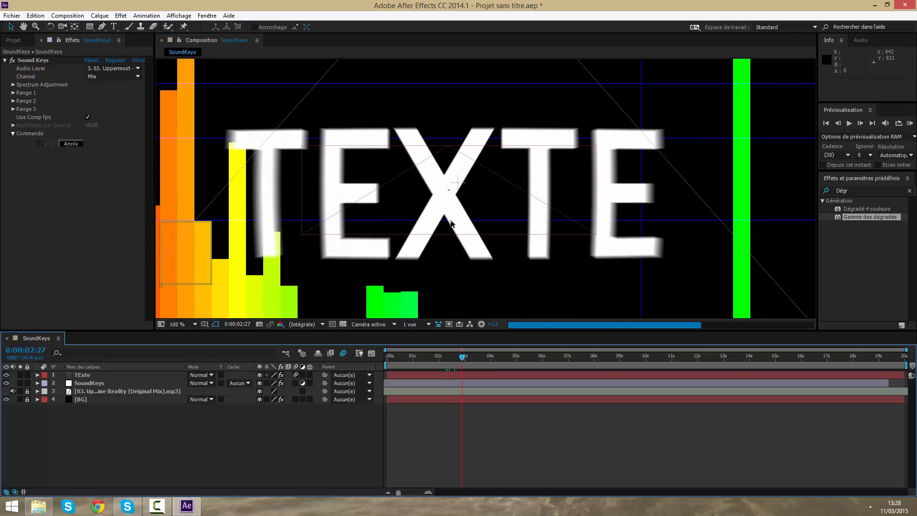
scroll(452, 223, "down", 2)
scroll(451, 224, "down", 1)
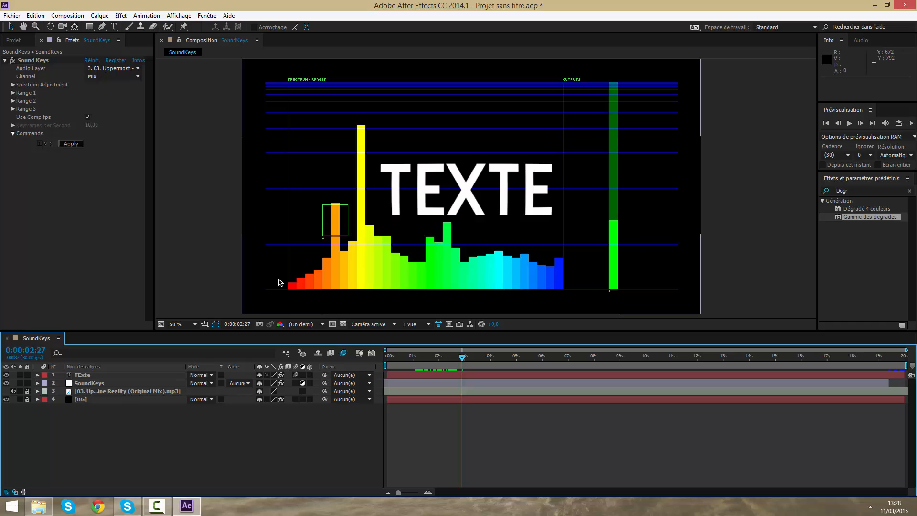
left_click(6, 383)
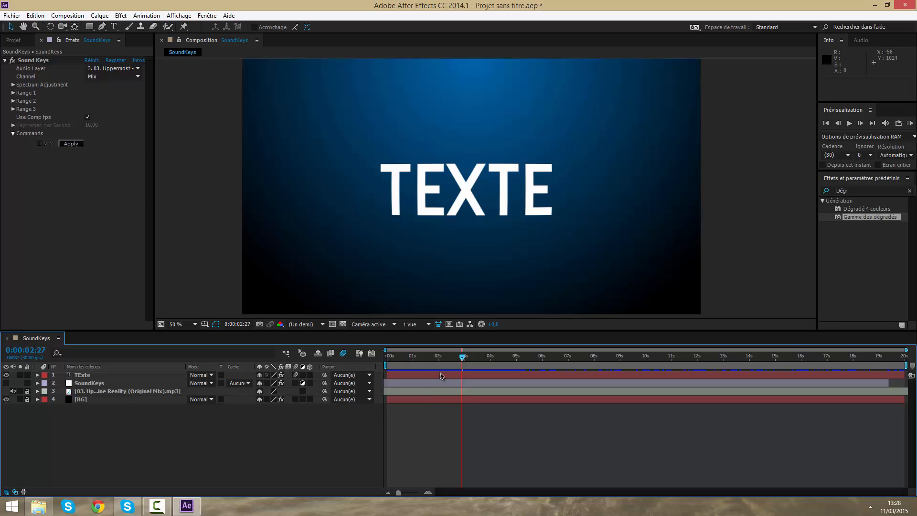
Create a new composition-sized black solid named OF.
right_click(465, 423)
mouse_move(502, 318)
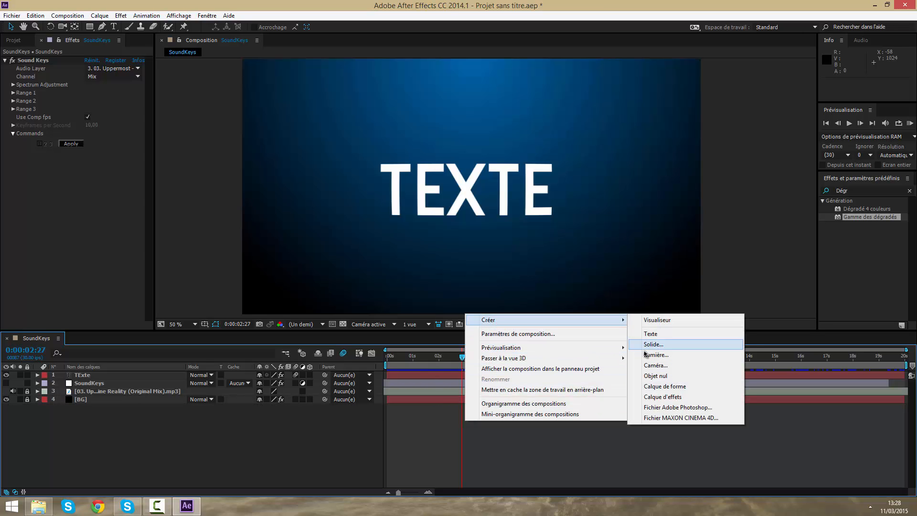
left_click(650, 345)
type("*Of")
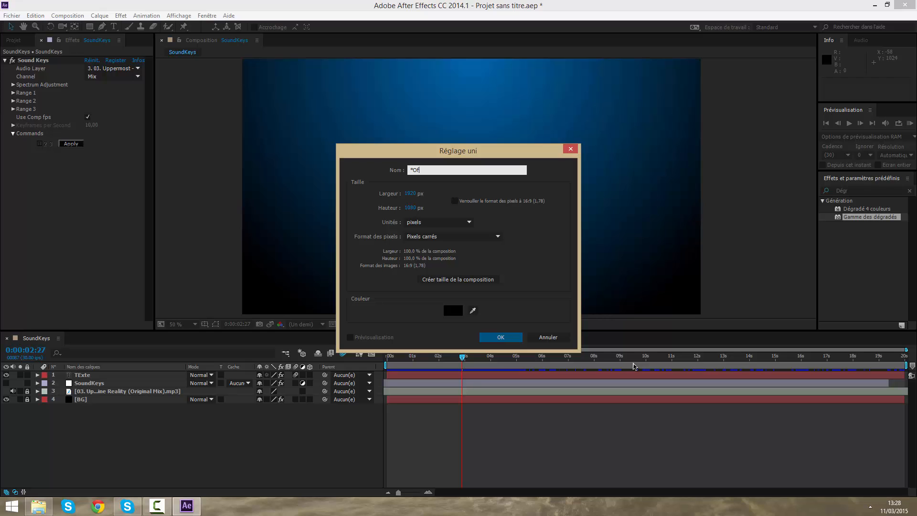
key("BackSpace")
key("BackSpace")
key("BackSpace")
type("OF")
key("Return")
Apply the Optical Flares effect to the OF layer and set its Render Mode to On Transparent.
right_click(593, 373)
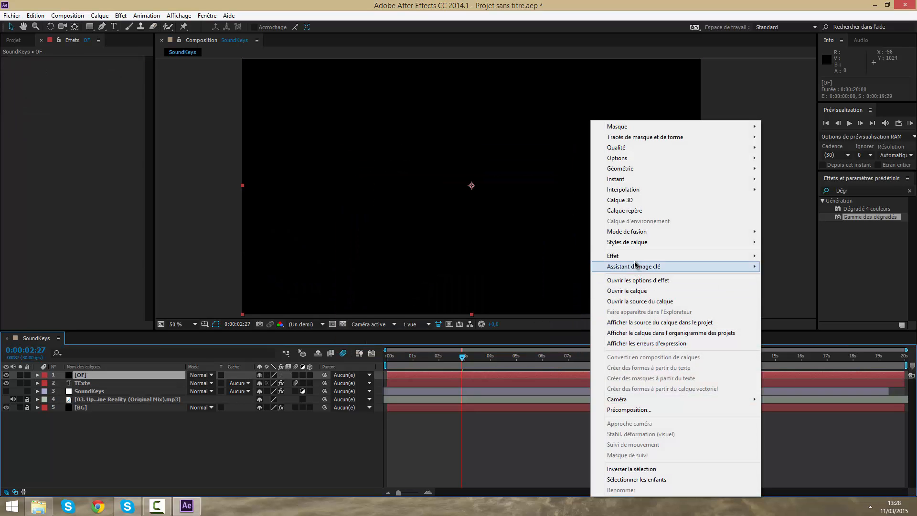
mouse_move(621, 256)
mouse_move(789, 510)
left_click(717, 509)
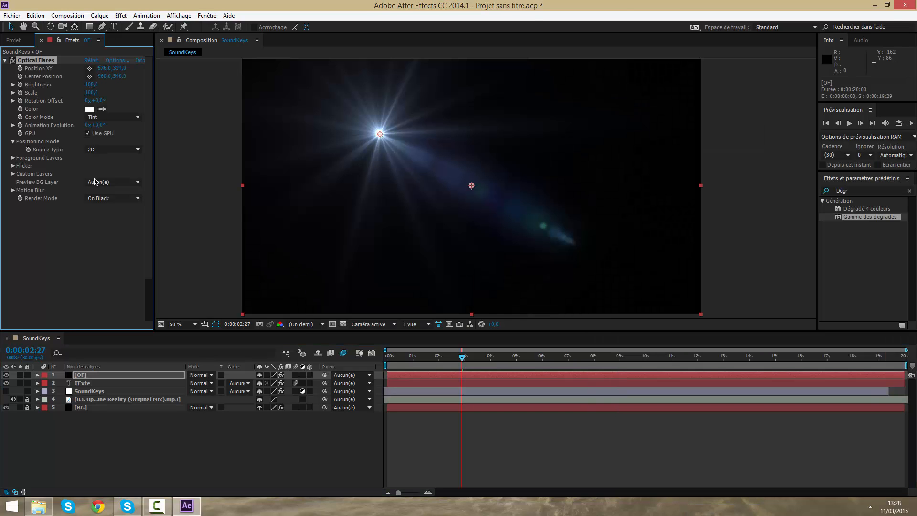
left_click(95, 182)
left_click(110, 217)
Load the Cool Flare preset from the Motion Graphics lens flares into the Optical Flares effect.
left_click(117, 60)
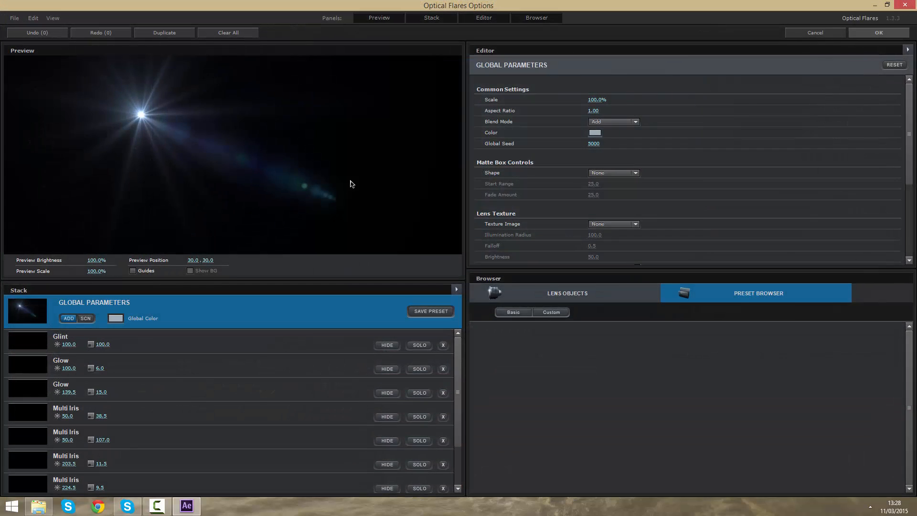
left_click(514, 312)
double_click(636, 353)
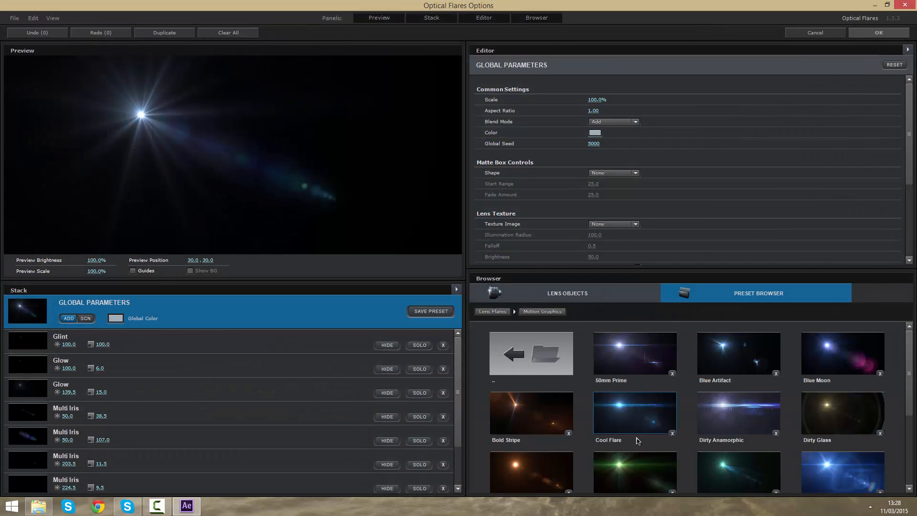
left_click(643, 411)
left_click(879, 32)
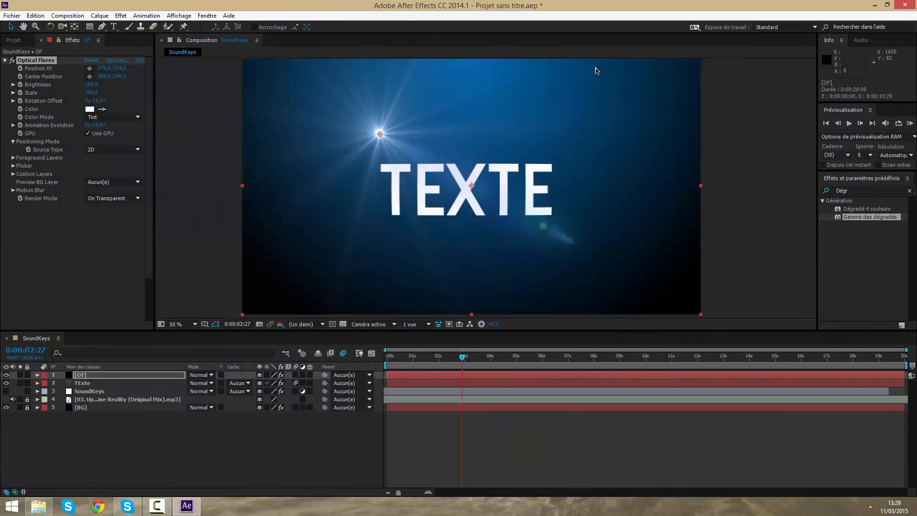
Move the flare's source to the upper-right corner of the composition, at about 1912, 40.
left_click_drag(374, 142, 699, 68)
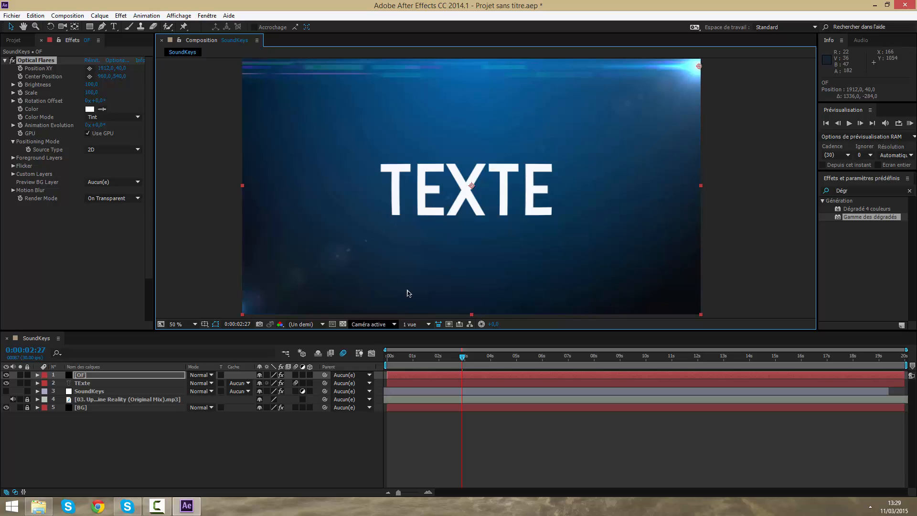
scroll(498, 216, "down", 2)
scroll(498, 215, "up", 1)
scroll(625, 144, "up", 1)
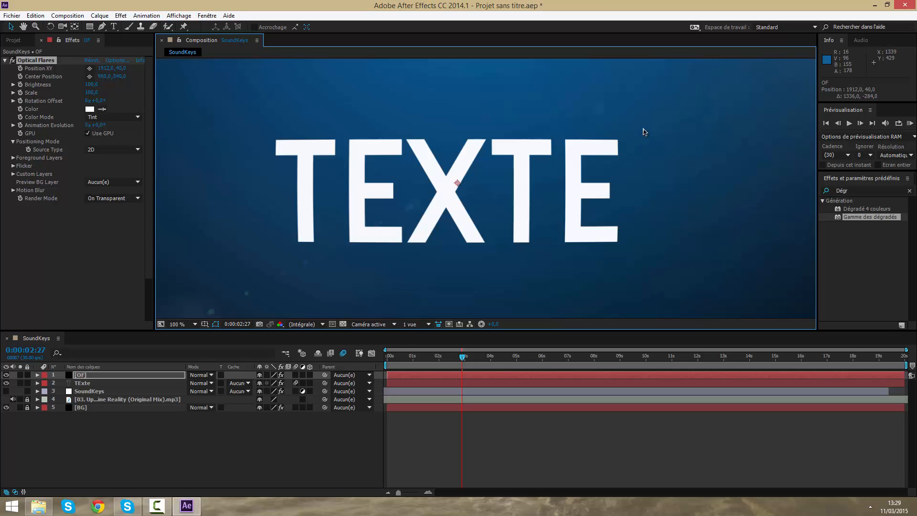
left_click_drag(645, 133, 299, 262)
scroll(424, 188, "down", 1)
scroll(548, 147, "down", 3)
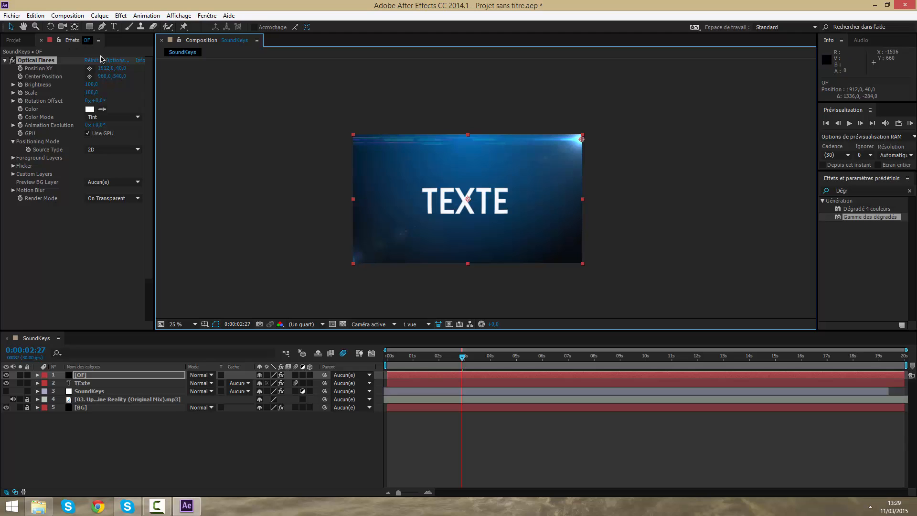
Try a much higher Brightness on the flare and undo the change.
left_click_drag(92, 85, 111, 87)
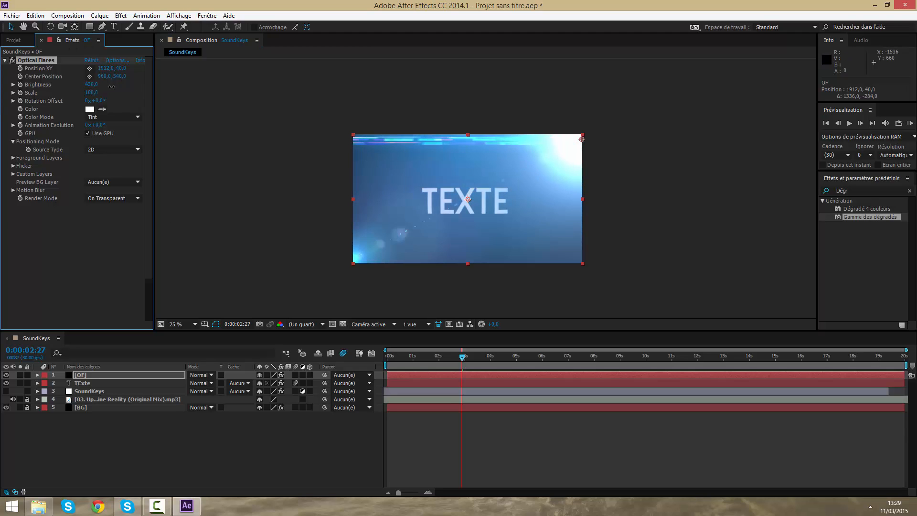
key("ctrl+z")
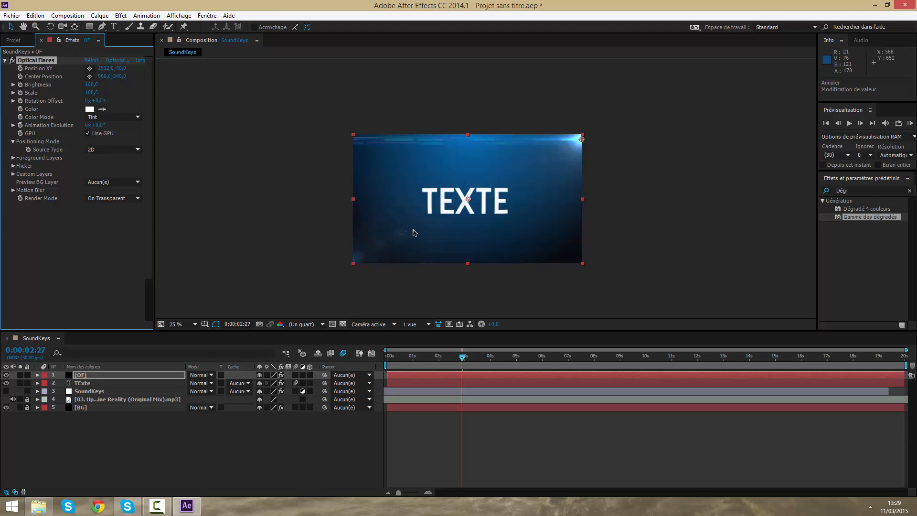
Link the OF layer's Optical Flares Brightness by expression to Output 1 of the SoundKeys layer, and collapse both layers' properties.
left_click(89, 393)
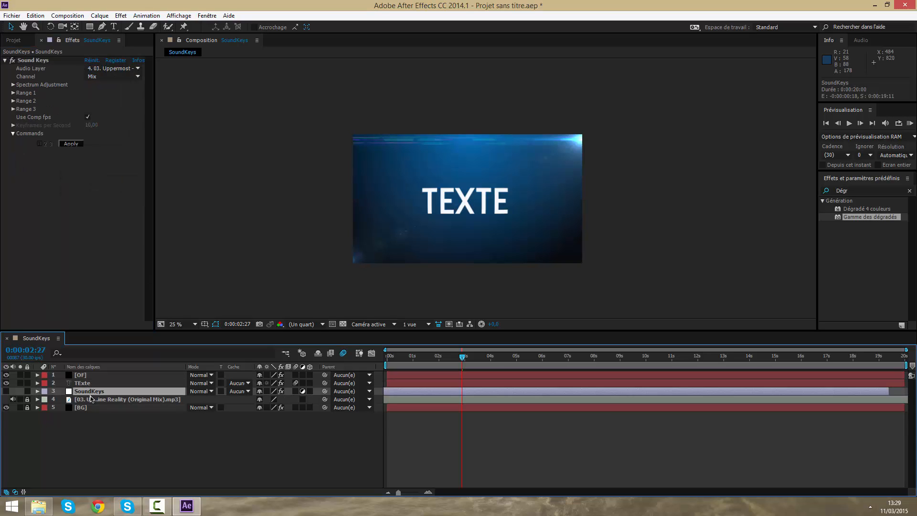
key("u")
left_click(86, 378)
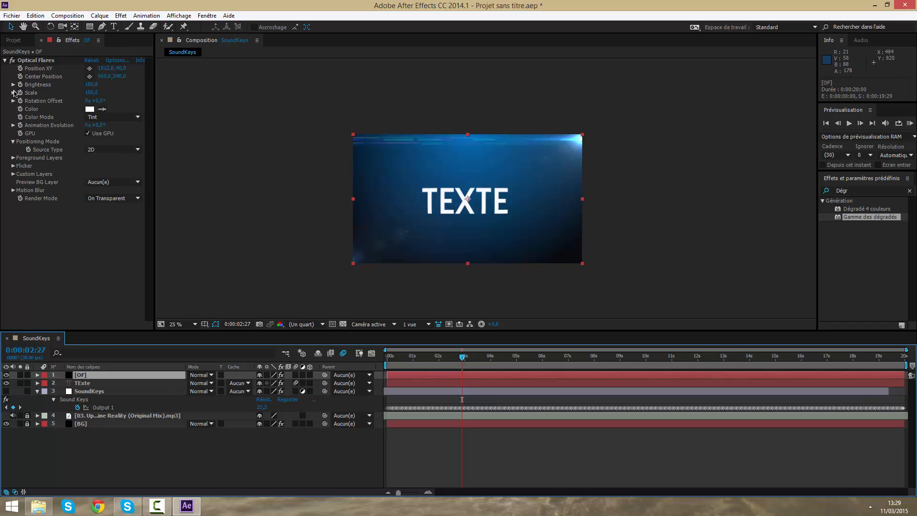
left_click(20, 84, "alt")
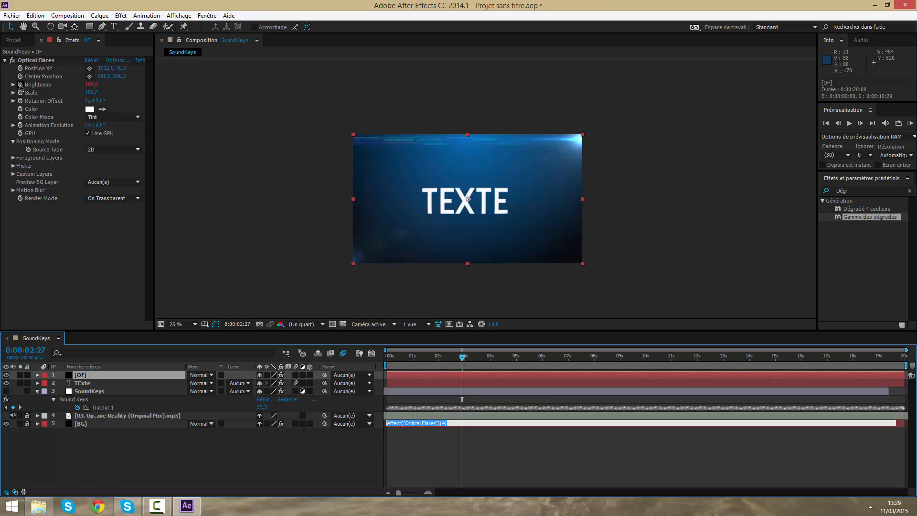
left_click_drag(286, 425, 104, 468)
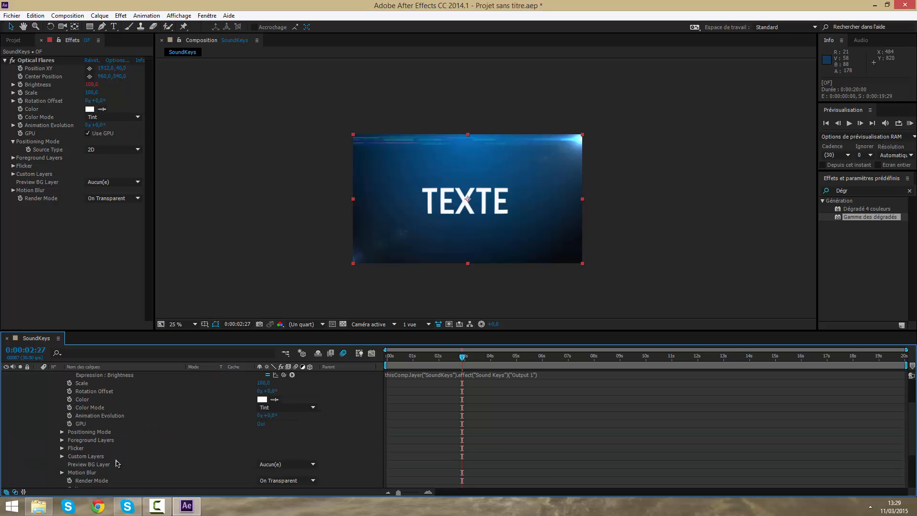
scroll(111, 430, "up", 3)
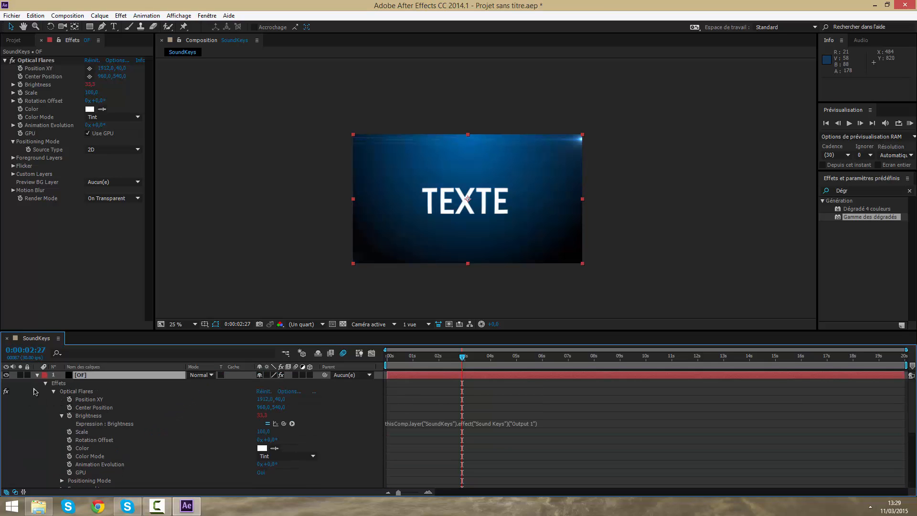
left_click(37, 375)
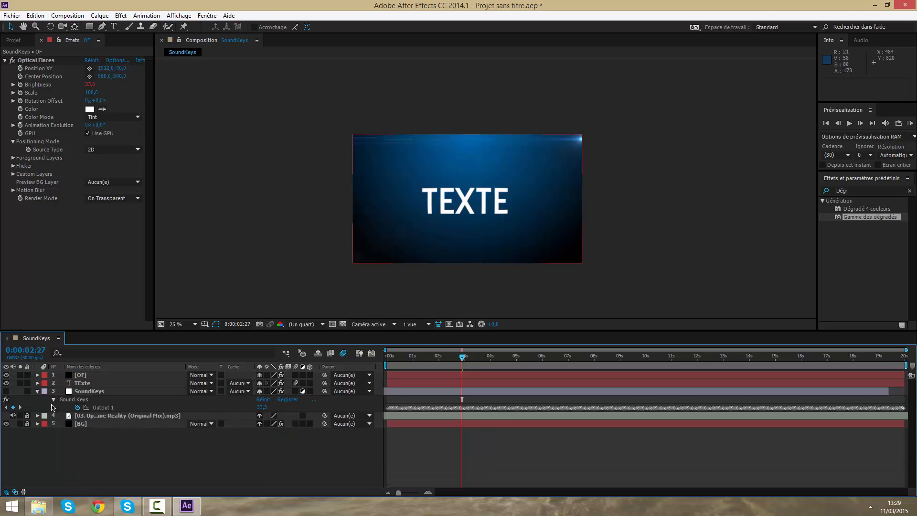
left_click(37, 392)
Scrub back to 0:00:02:20 to check the flare against the text, selecting the SoundKeys, OF and TExte layers in turn.
left_click_drag(462, 357, 456, 360)
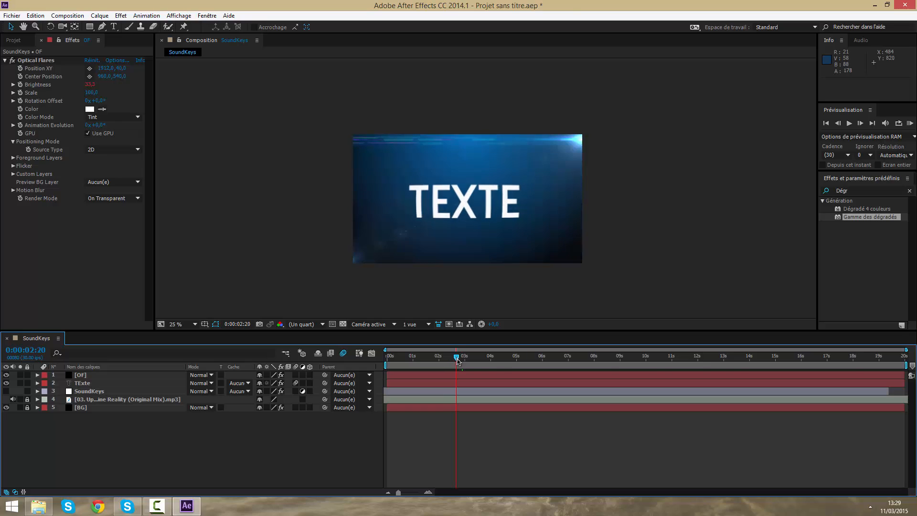
left_click(458, 390)
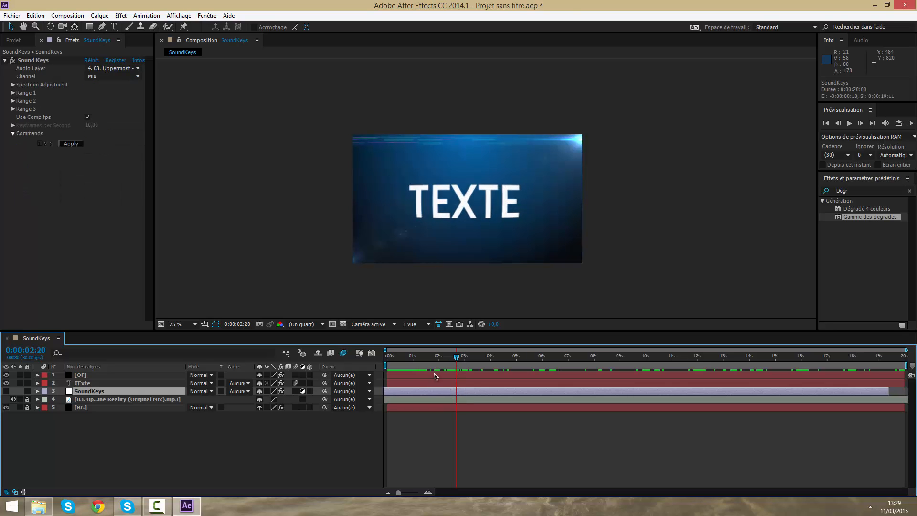
left_click(436, 375)
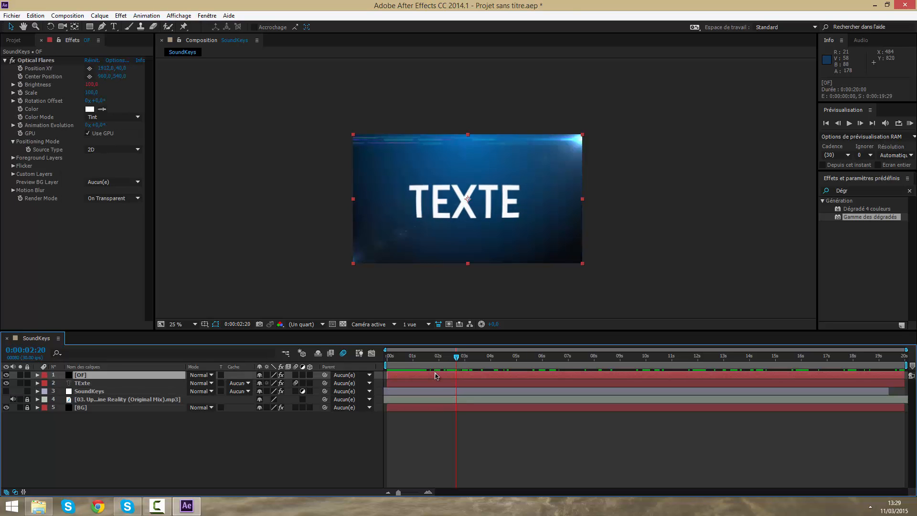
left_click(436, 383)
Reveal the SoundKeys keyframes, remove the flare's Brightness expression and link Brightness again to Sound Keys Output 1.
left_click(438, 391)
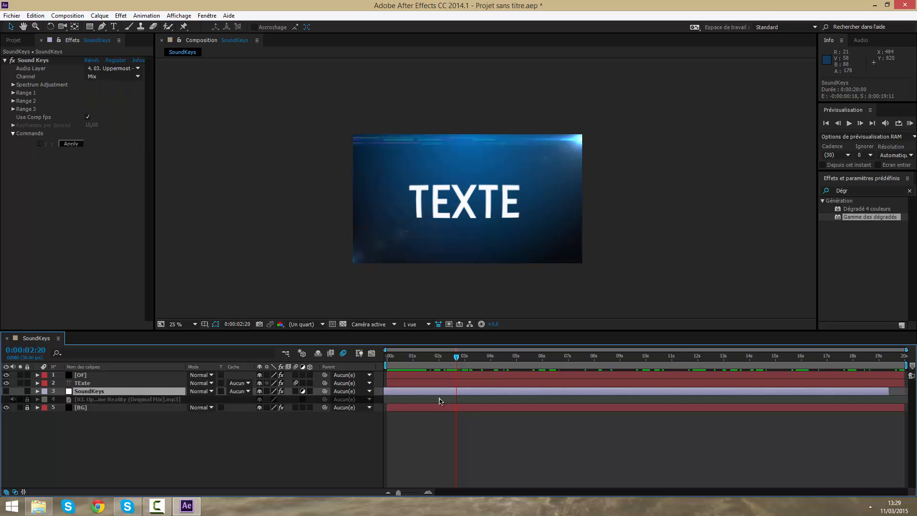
key("u")
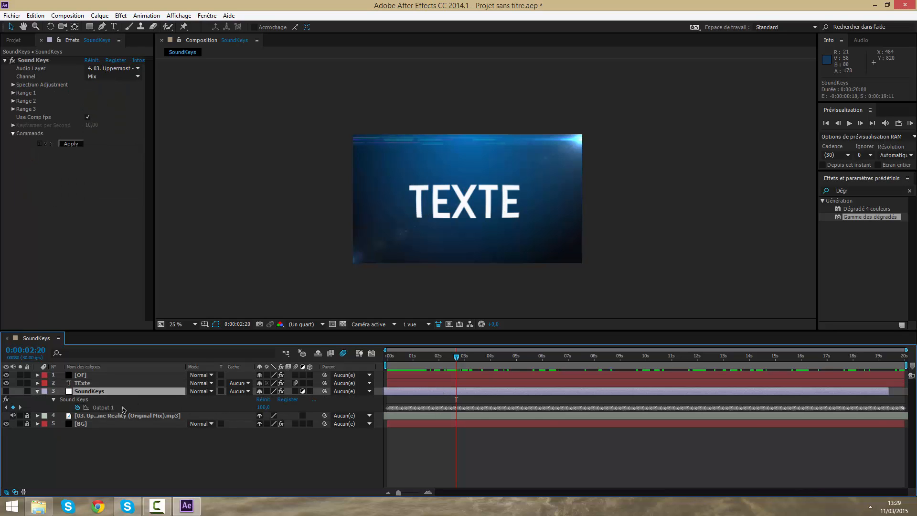
left_click(105, 376)
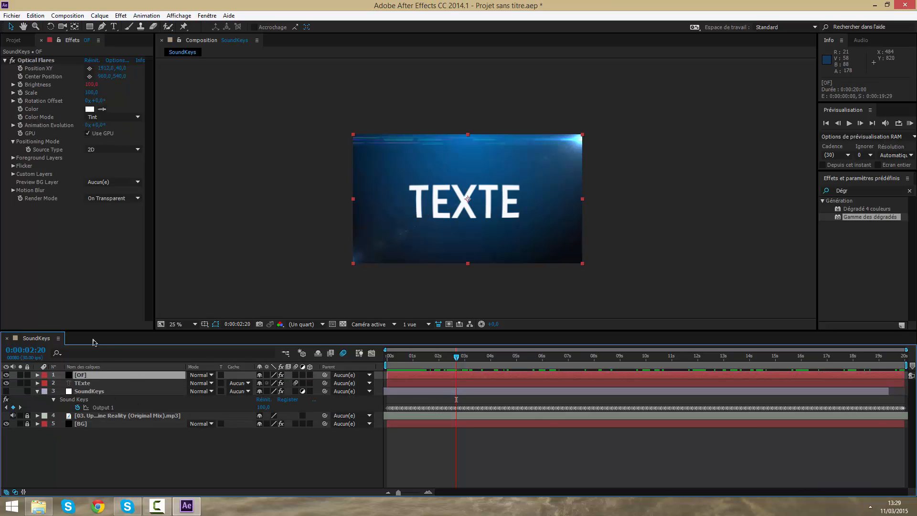
left_click(21, 85, "alt")
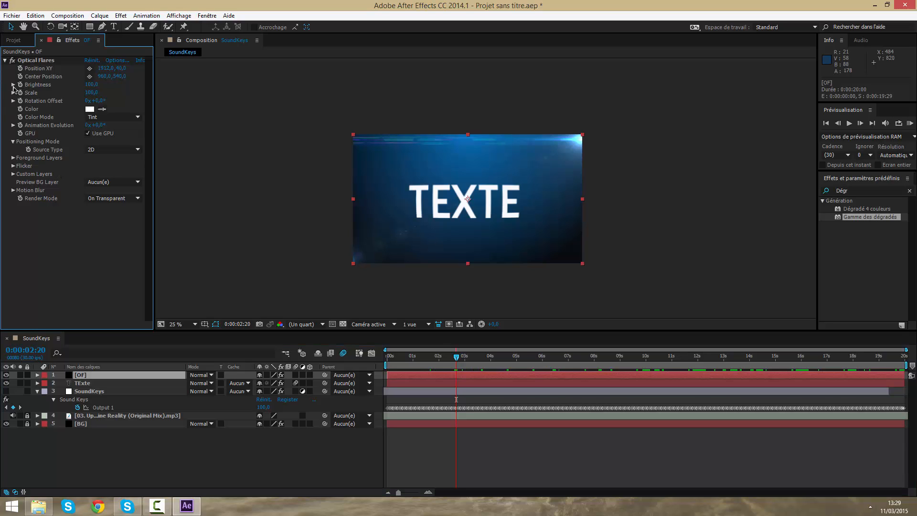
left_click(20, 85, "alt")
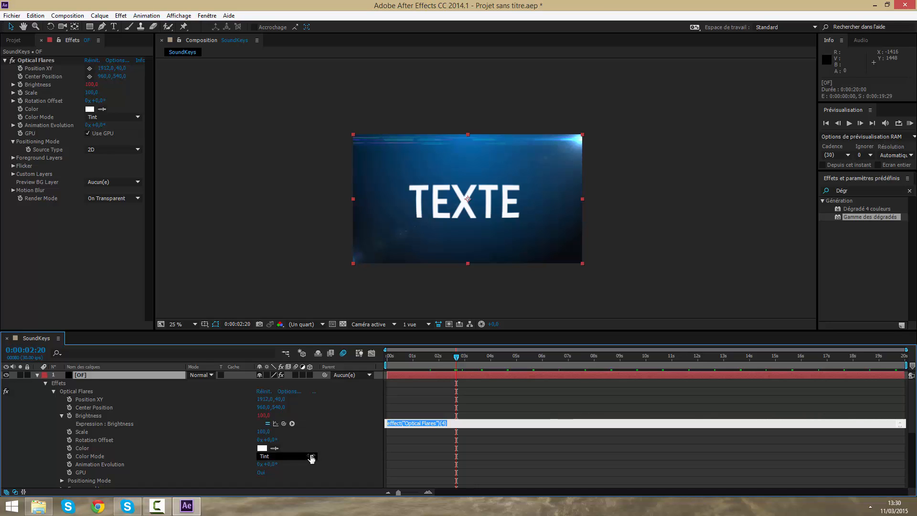
left_click_drag(284, 423, 119, 471)
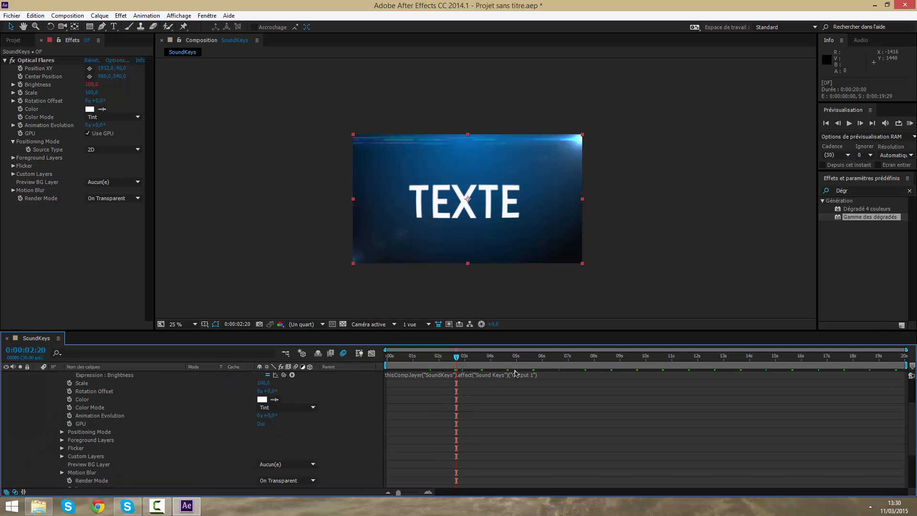
Append +100 to the flare's Brightness expression and scrub to 0:00:03:09 to check the flare's intensity.
left_click(554, 374)
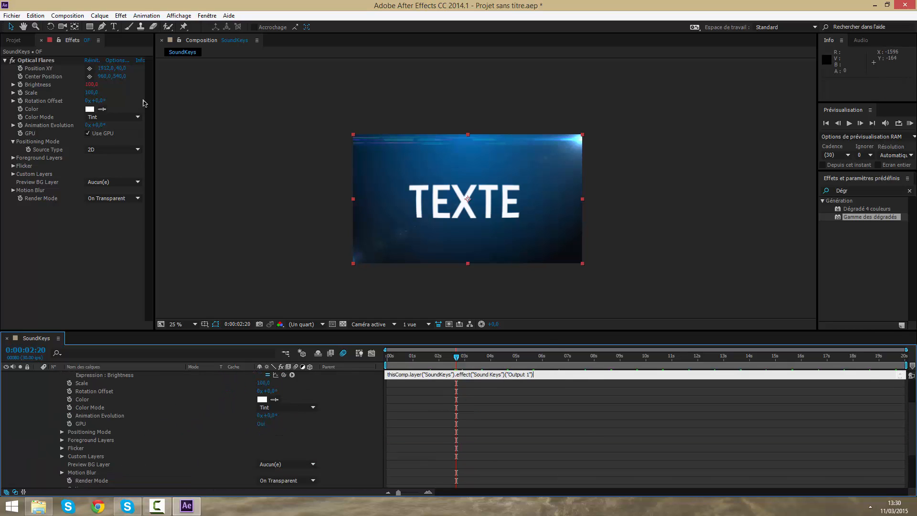
left_click(455, 359)
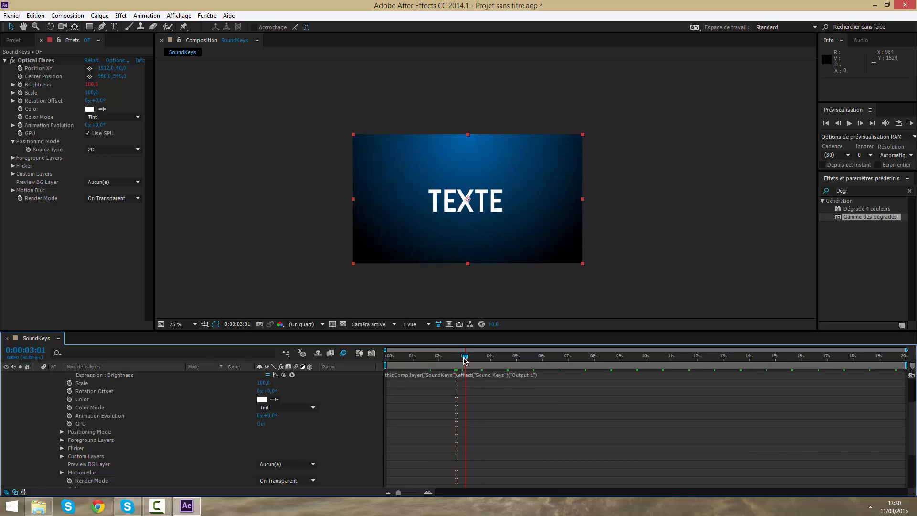
left_click(456, 358)
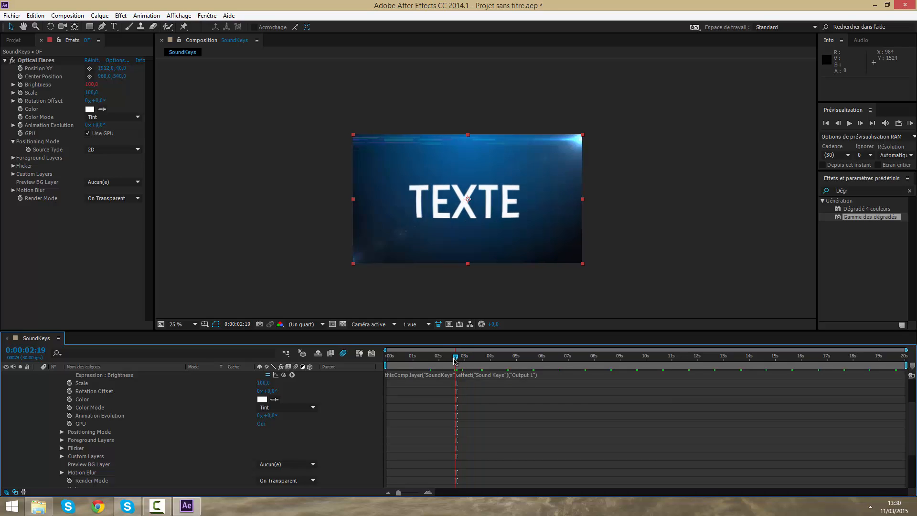
left_click(562, 376)
left_click(549, 383)
left_click(558, 378)
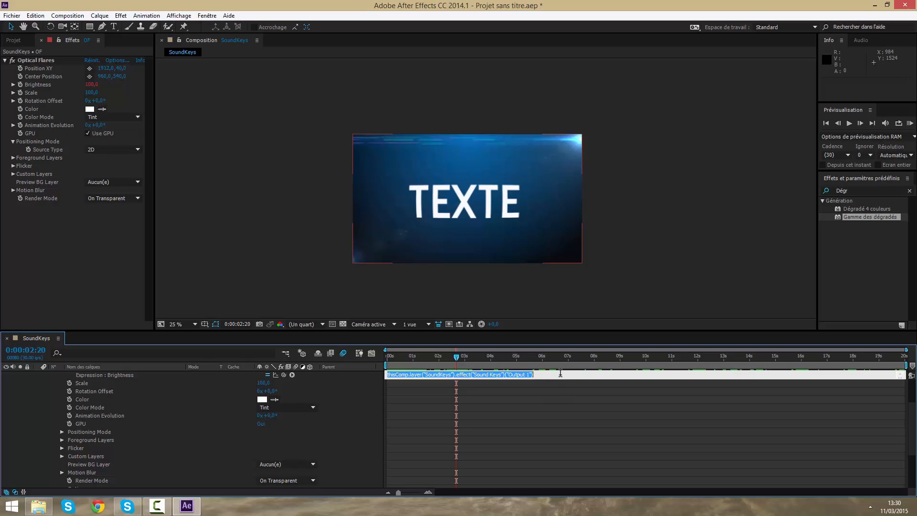
left_click(562, 375)
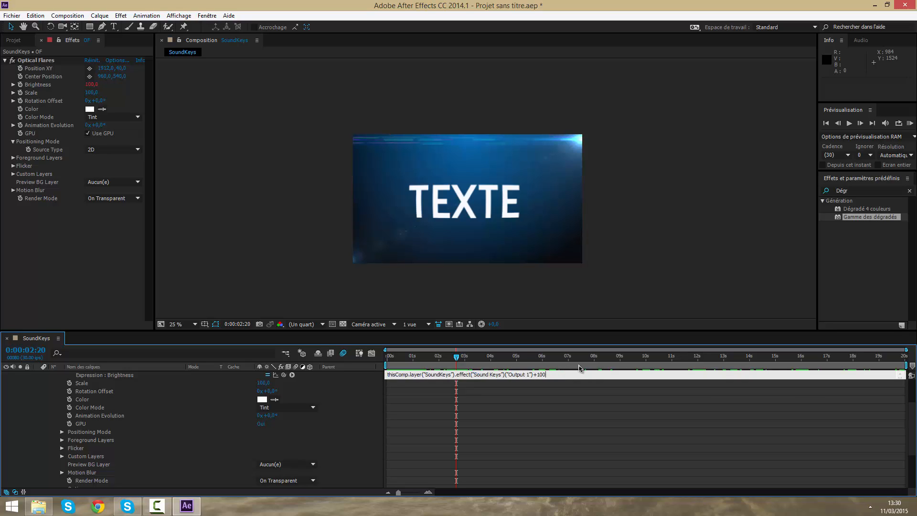
left_click(578, 406)
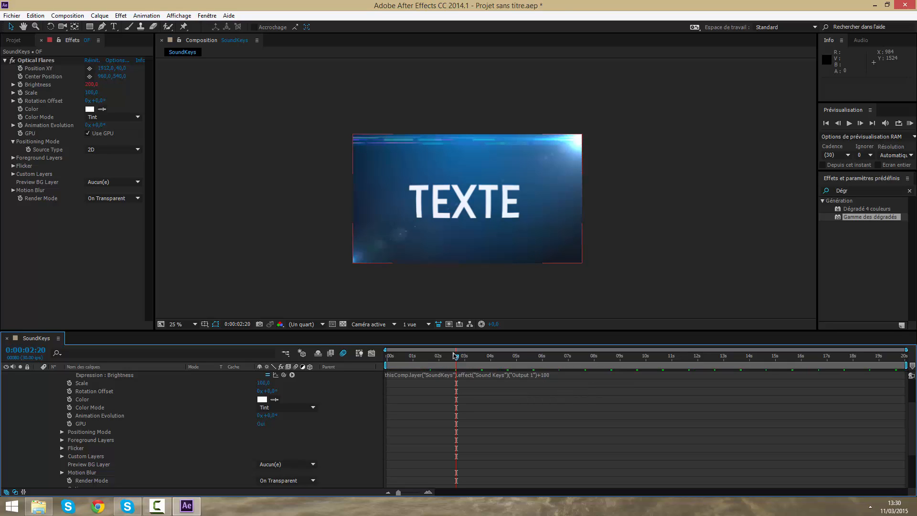
mouse_move(455, 356)
left_mouse_down()
mouse_move(536, 364)
mouse_move(472, 359)
left_mouse_up()
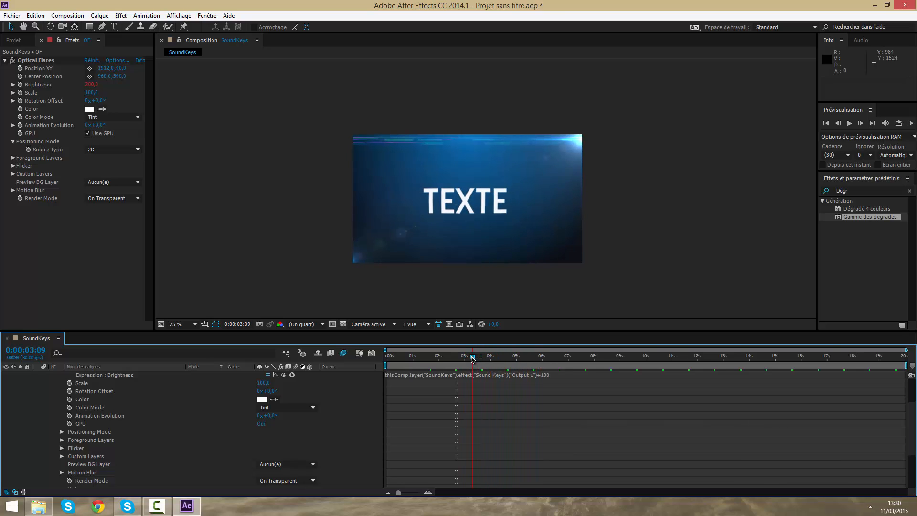
scroll(478, 430, "up", 1)
Try an offset of +1000 in the flare's Brightness expression.
left_click(561, 389)
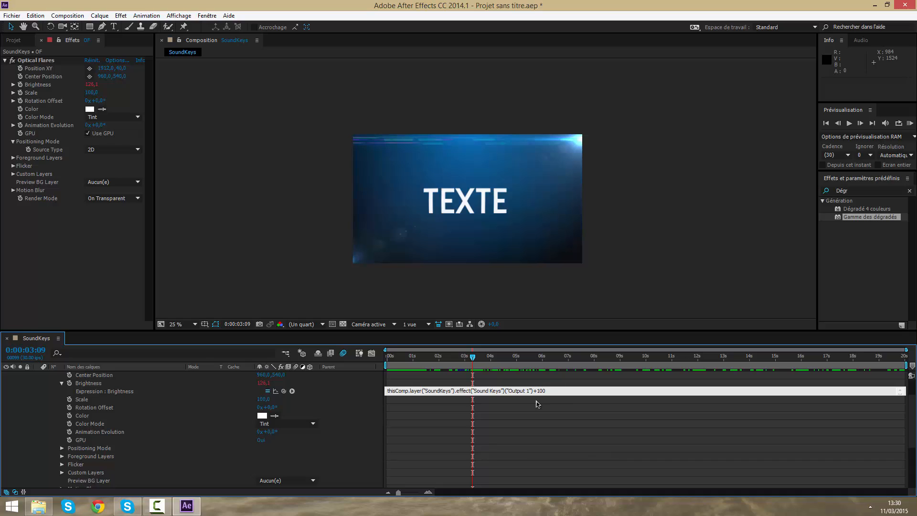
type("0")
left_click(567, 433)
Try an offset of -50 in the flare's Brightness expression and scrub to 0:00:05:19 to check it.
left_click(560, 391)
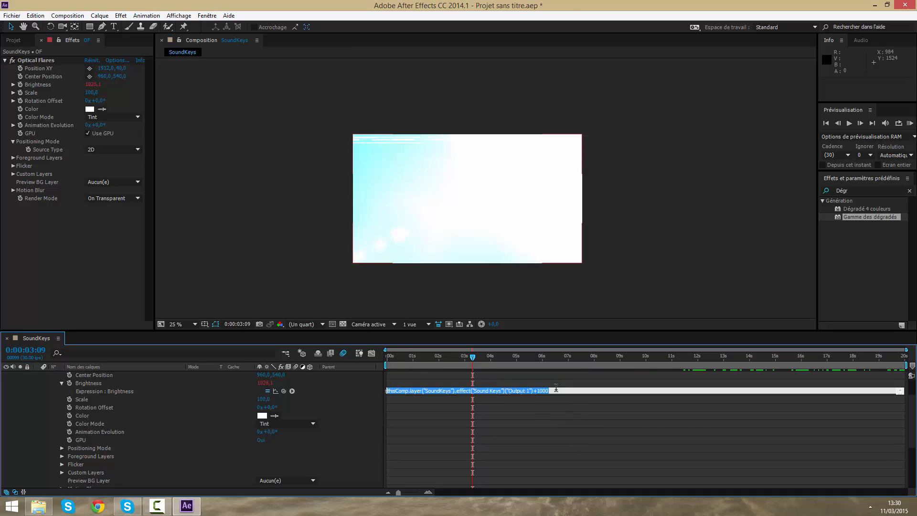
left_click(561, 391)
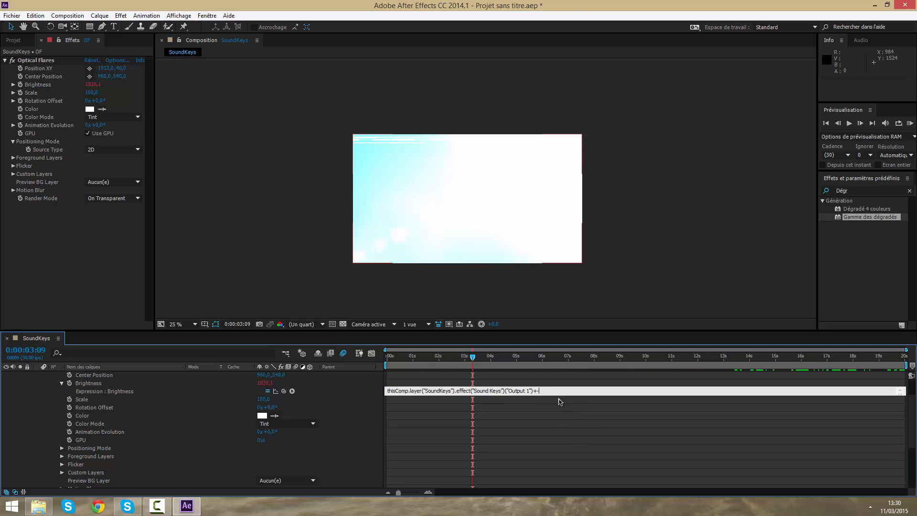
type("-50")
left_click(559, 410)
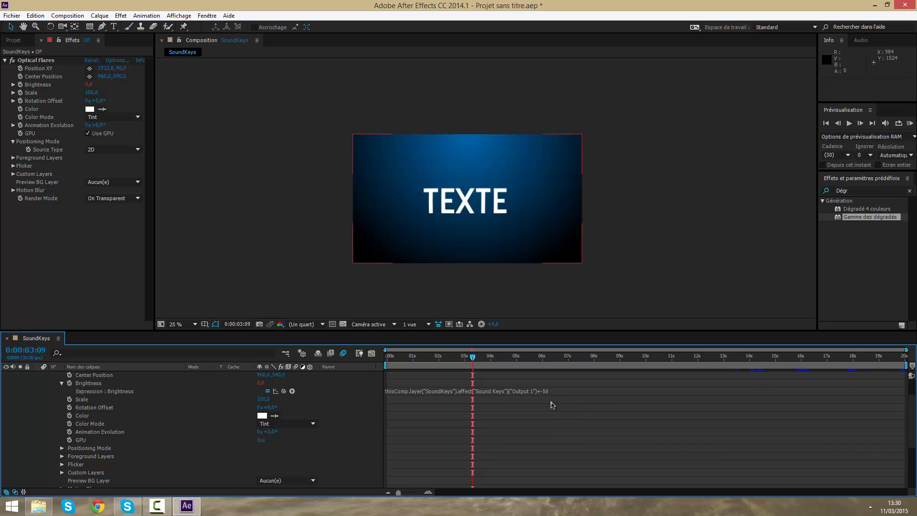
left_click(541, 390)
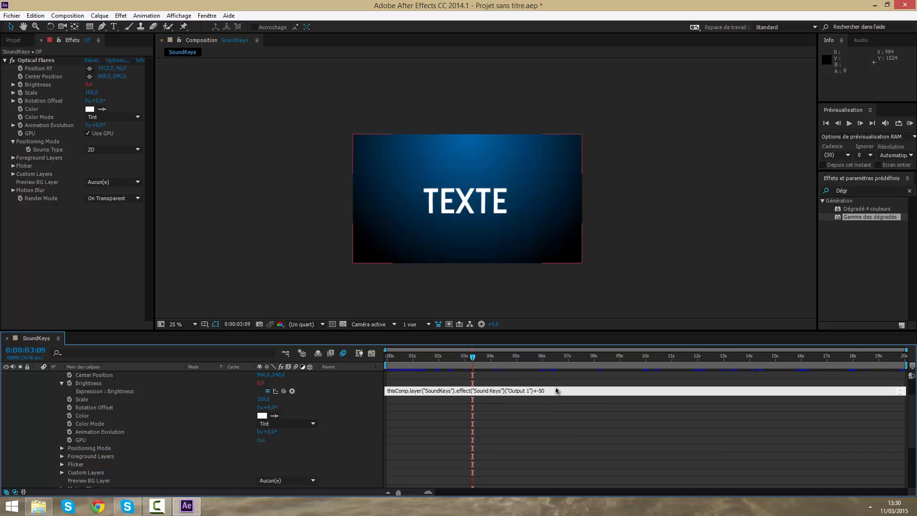
left_click(553, 420)
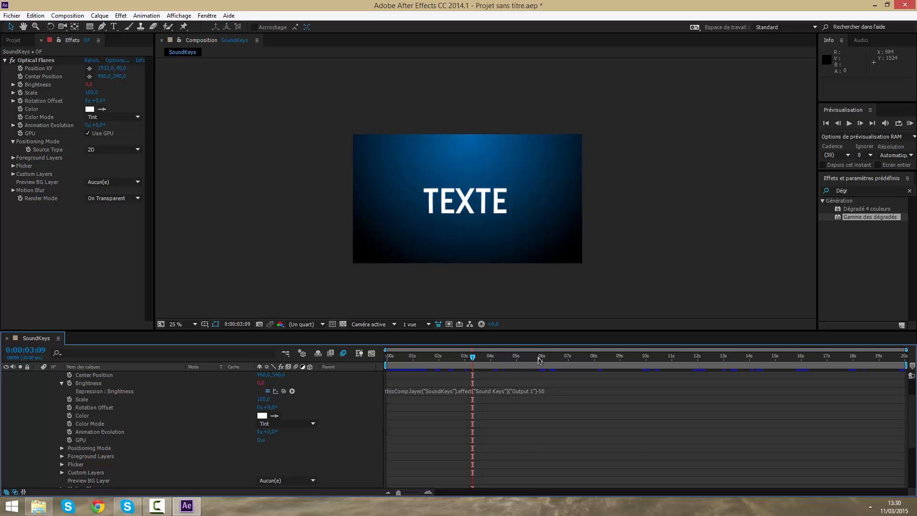
left_click_drag(543, 358, 534, 361)
Set the Brightness expression's offset to +100 and collapse the OF and SoundKeys layers' properties.
left_click(546, 391)
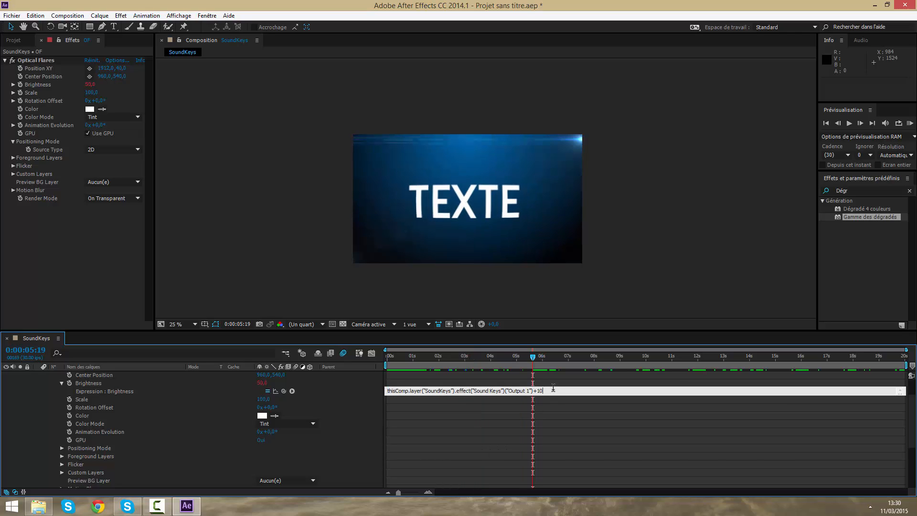
type("100")
left_click(554, 457)
scroll(58, 399, "up", 2)
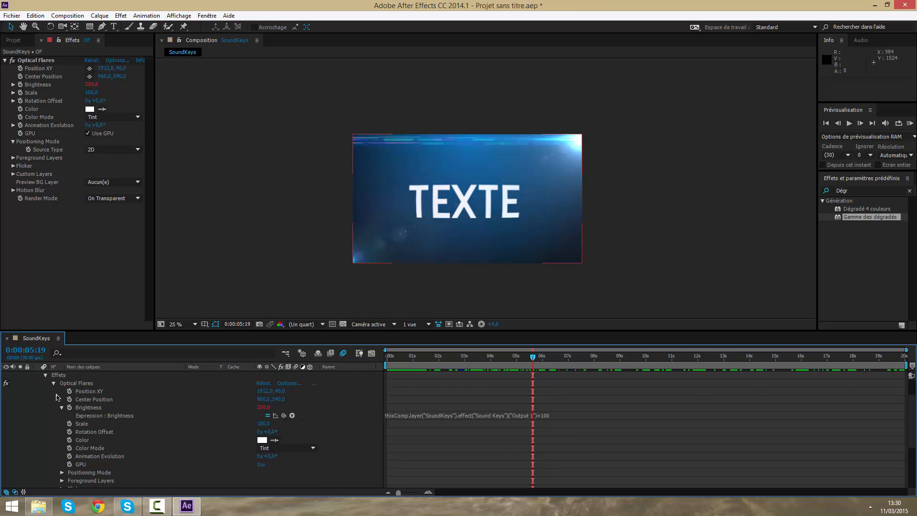
left_click(38, 375)
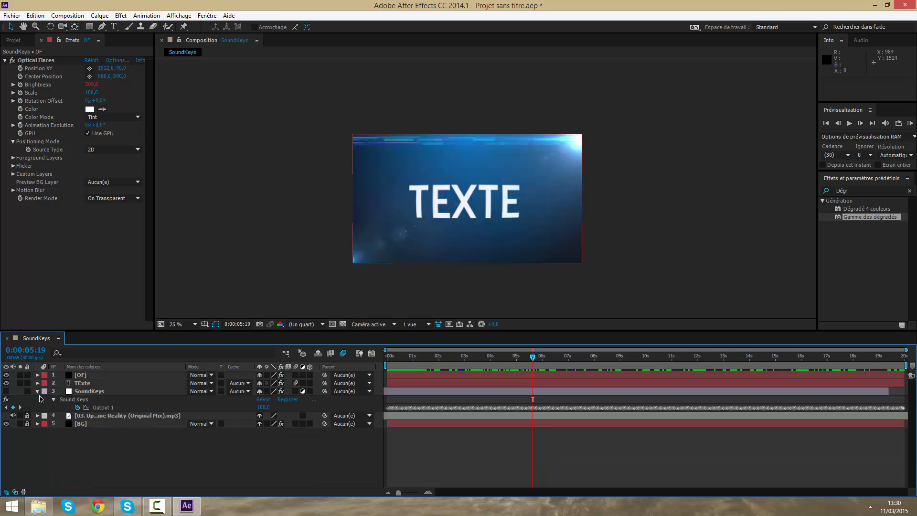
left_click(38, 392)
Fit the composition in the viewer up to 100 % and preview it with the work area starting just before 1.5 seconds.
left_click(195, 324)
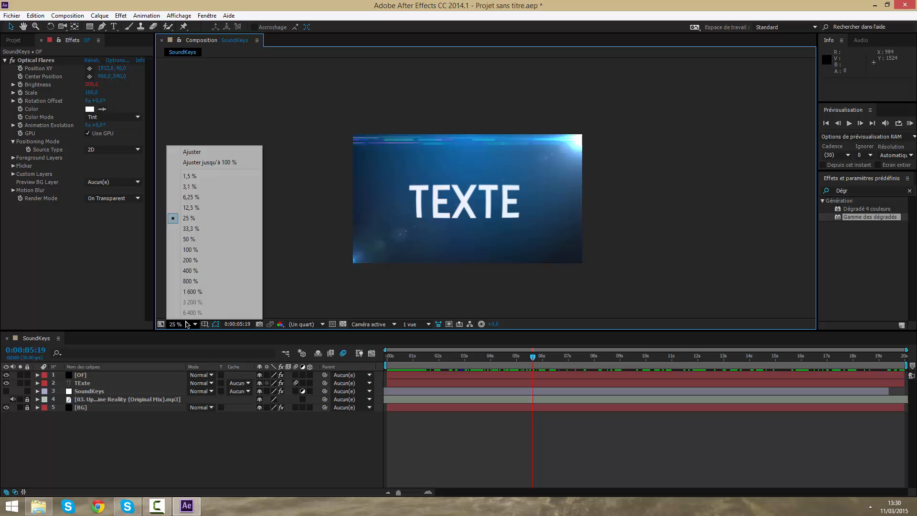
left_click(229, 163)
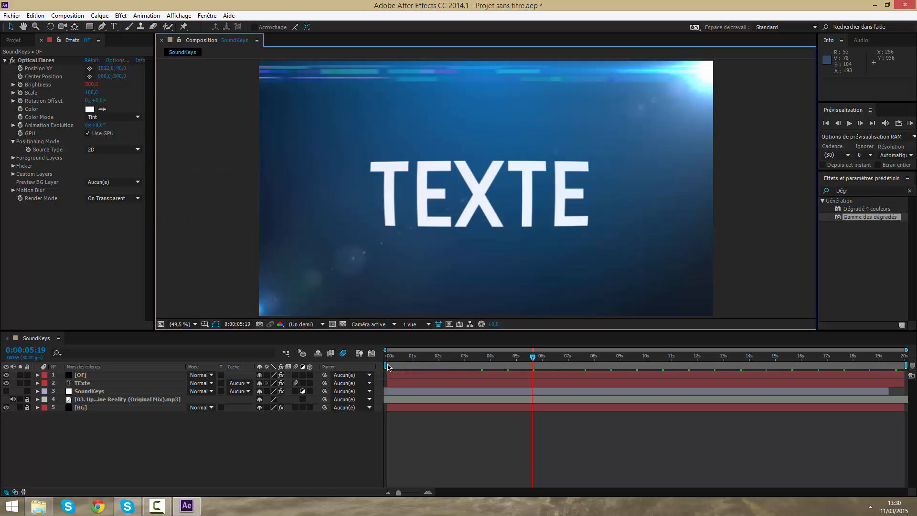
key("Home")
left_click_drag(387, 366, 435, 366)
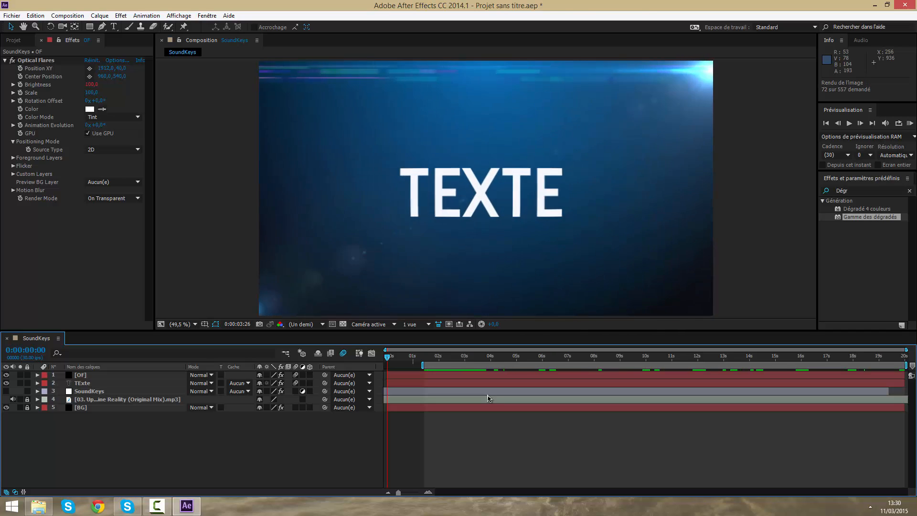
key("space")
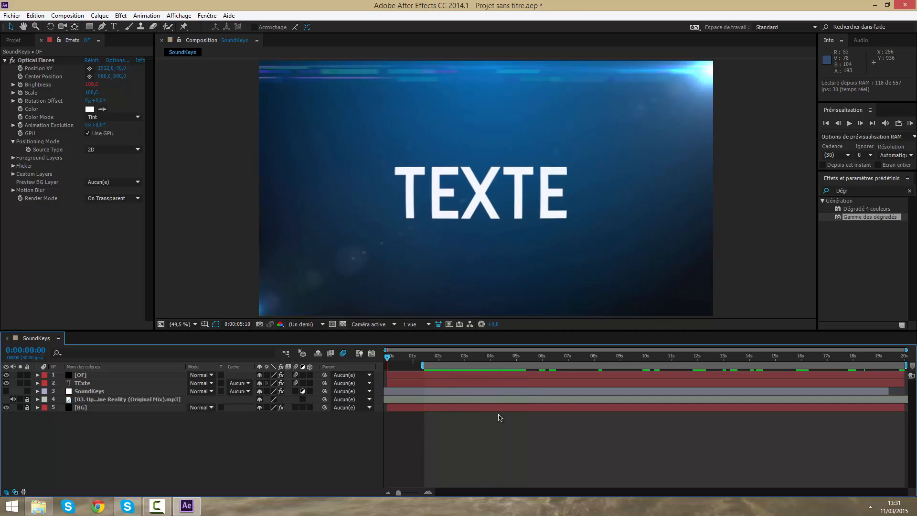
key("space")
scroll(483, 222, "down", 1)
scroll(495, 201, "up", 3)
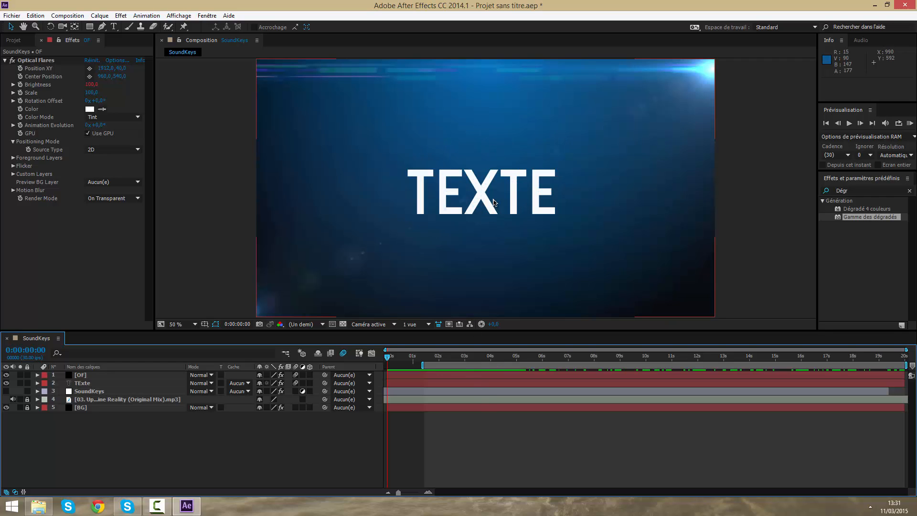
scroll(495, 200, "down", 4)
scroll(495, 200, "up", 2)
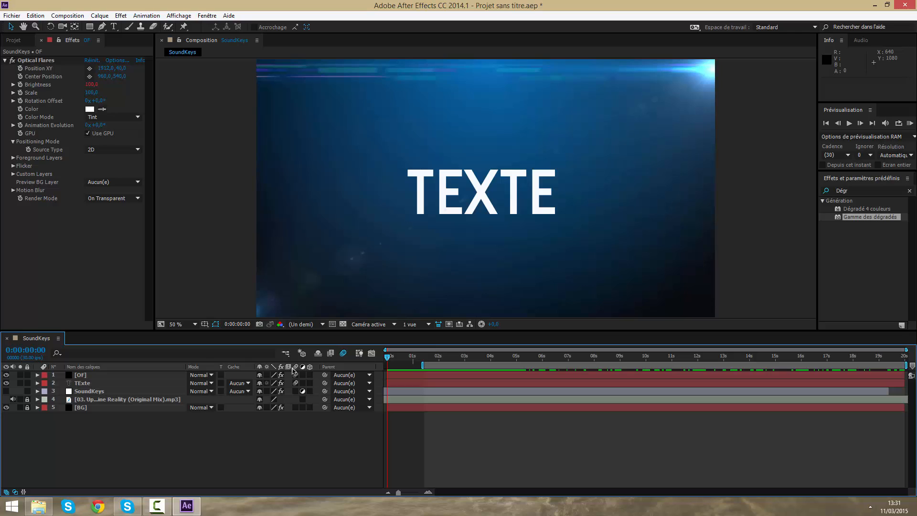
Temporarily show the SoundKeys layer to examine its spectrum around 0:00:02:06, hide it again and scrub to 0:00:03:25.
left_click(86, 391)
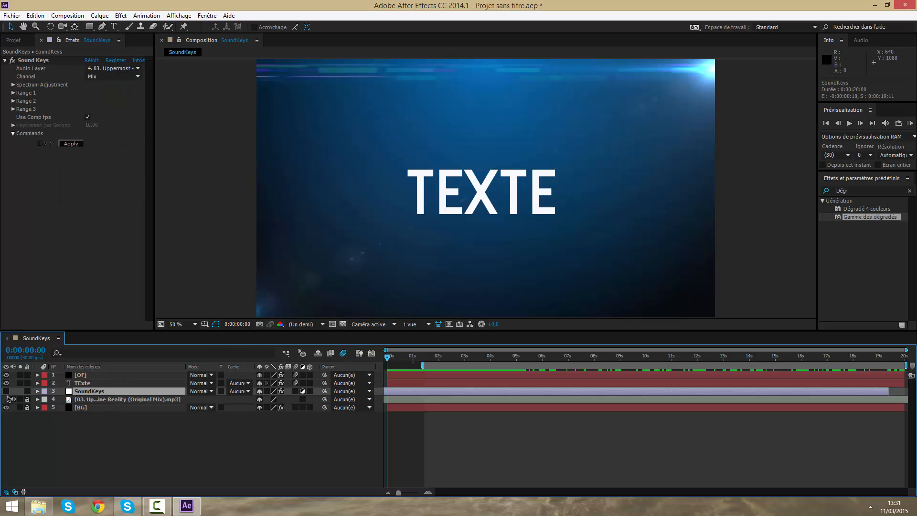
left_click(6, 391)
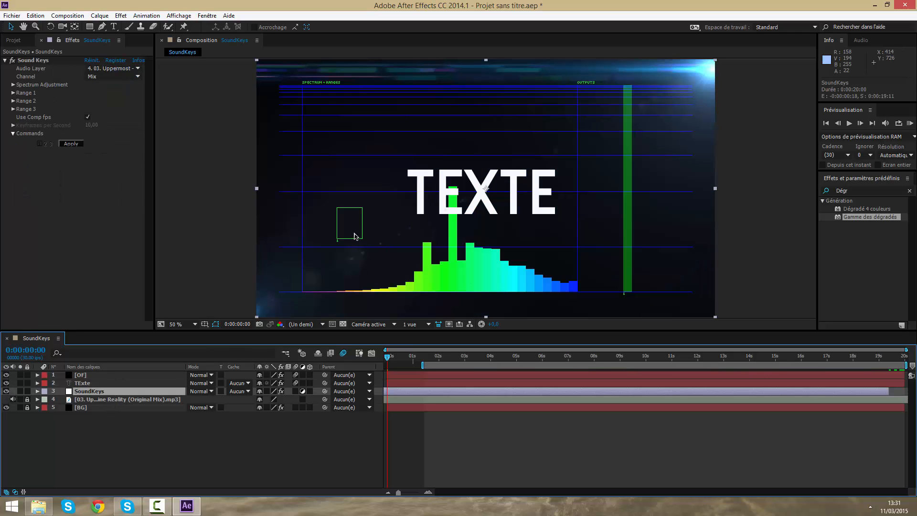
left_click(440, 359)
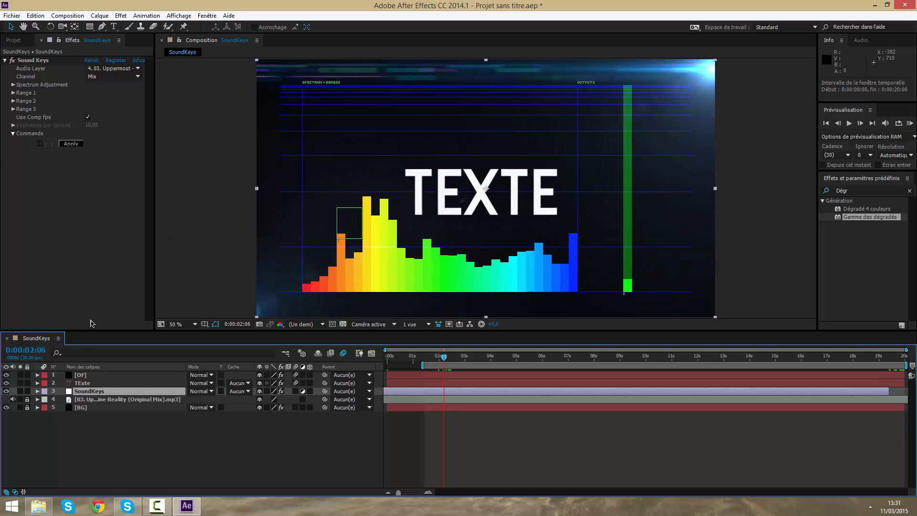
left_click(6, 392)
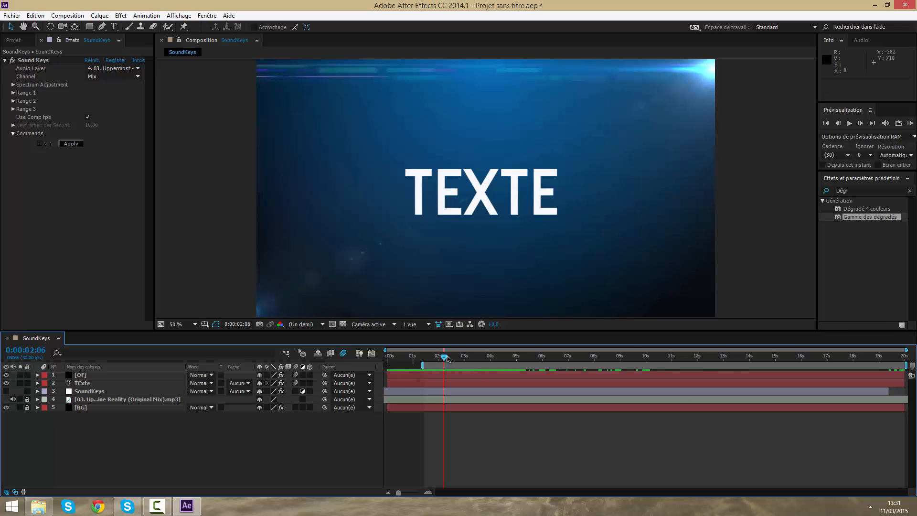
left_click(479, 358)
left_click(486, 359)
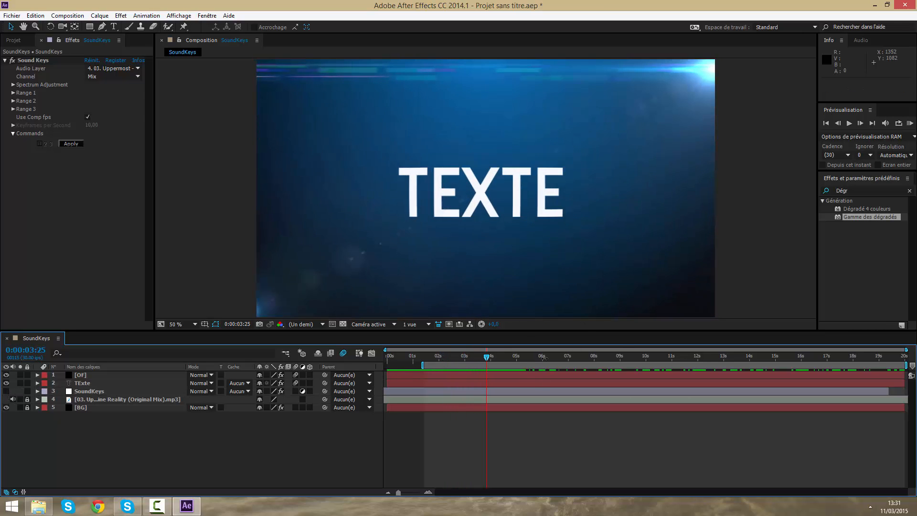
Create a black 1920 × 1080 px solid named Spectre and select it.
right_click(553, 436)
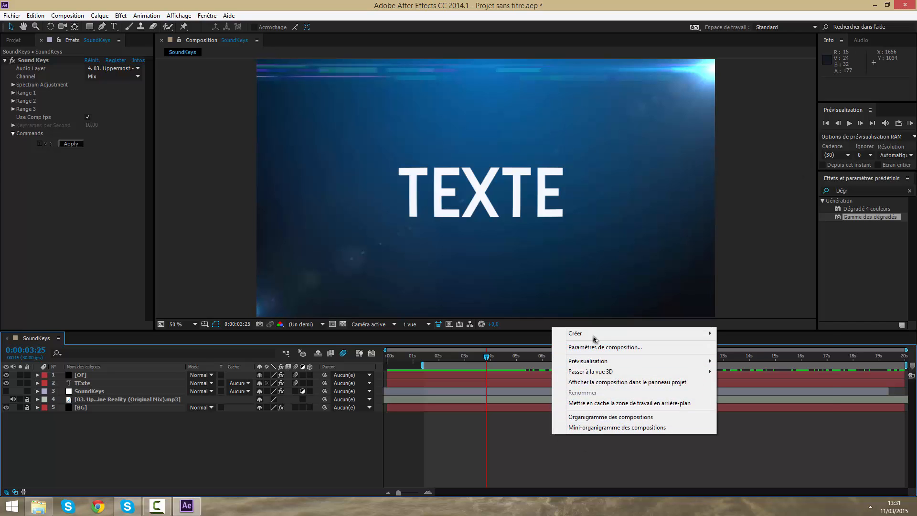
mouse_move(707, 333)
left_click(764, 357)
type("Spectre")
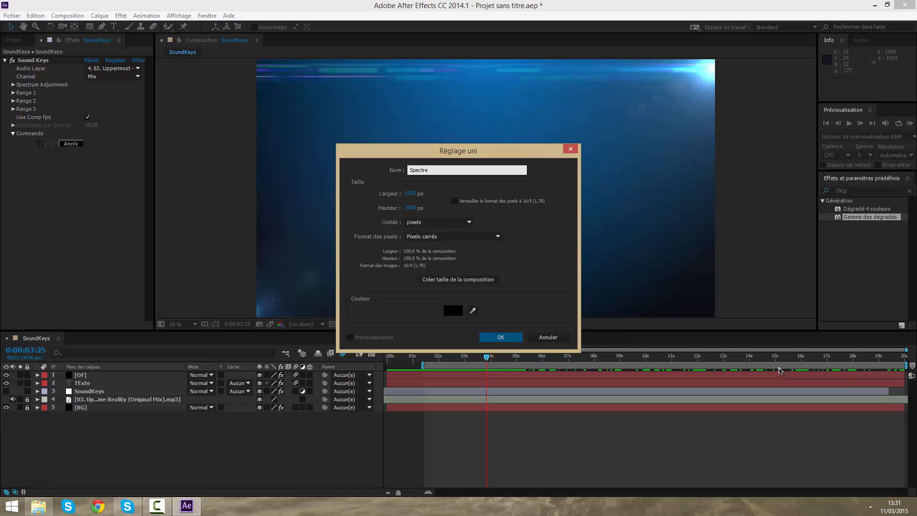
key("Return")
right_click(536, 377)
left_click(534, 373)
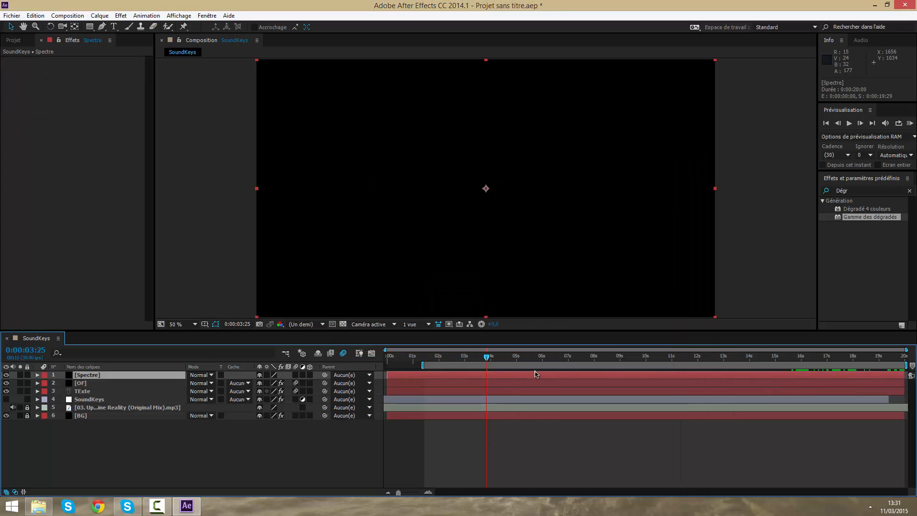
Search the effects for "spectr" and apply Spectre audio to the Spectre layer.
left_click_drag(872, 190, 681, 182)
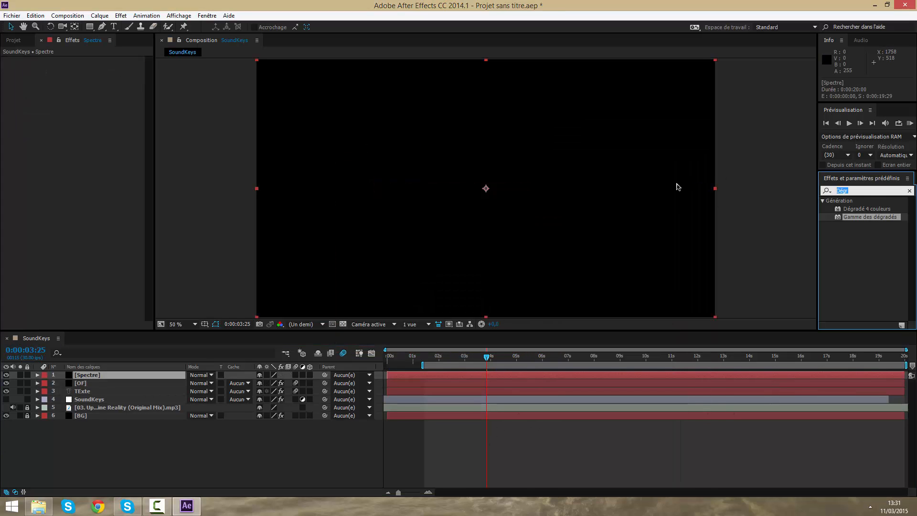
type("spectr")
left_click(869, 210)
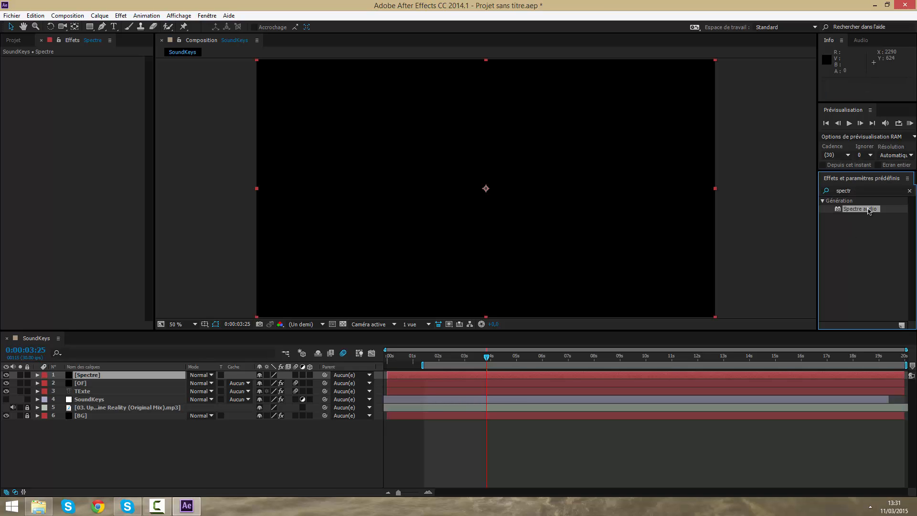
left_click_drag(680, 354, 607, 375)
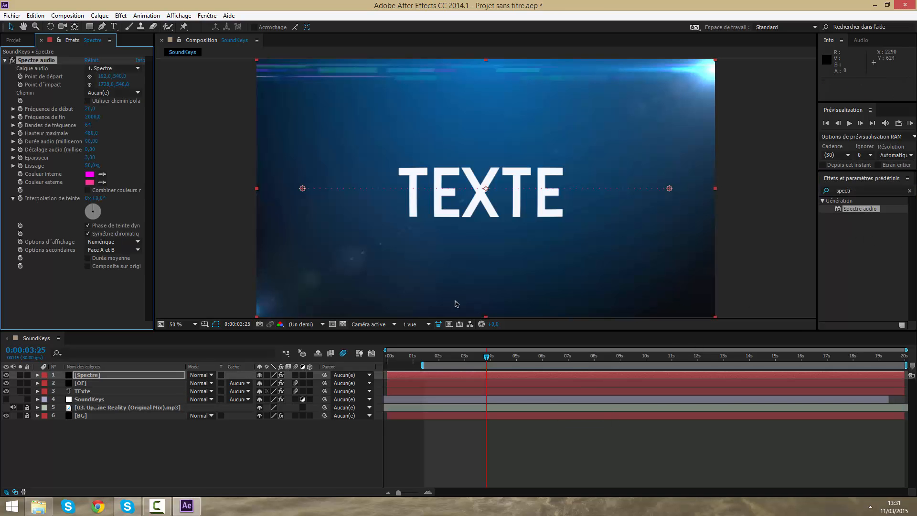
Set both the inner and outer colours of the Spectre audio effect to white.
left_click(89, 174)
left_click_drag(534, 266, 387, 200)
key("Return")
left_click(89, 182)
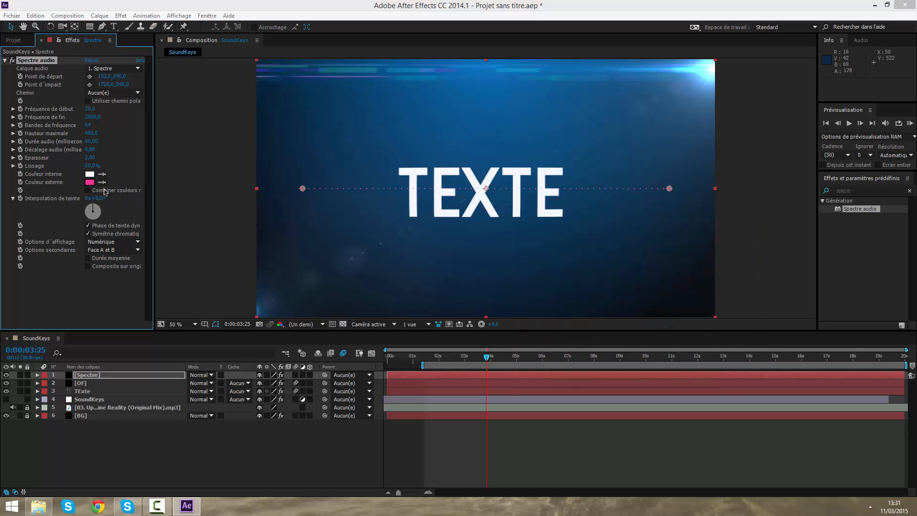
left_click_drag(549, 268, 401, 201)
key("Return")
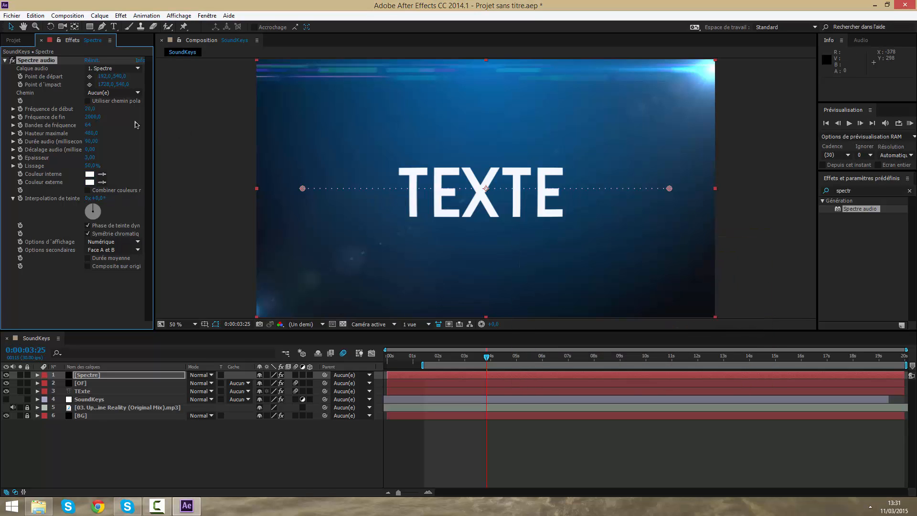
Set the audio layer of the Spectre audio effect to 03. Uppermost - Imagine Reality (Original Mix).mp3.
left_click(120, 68)
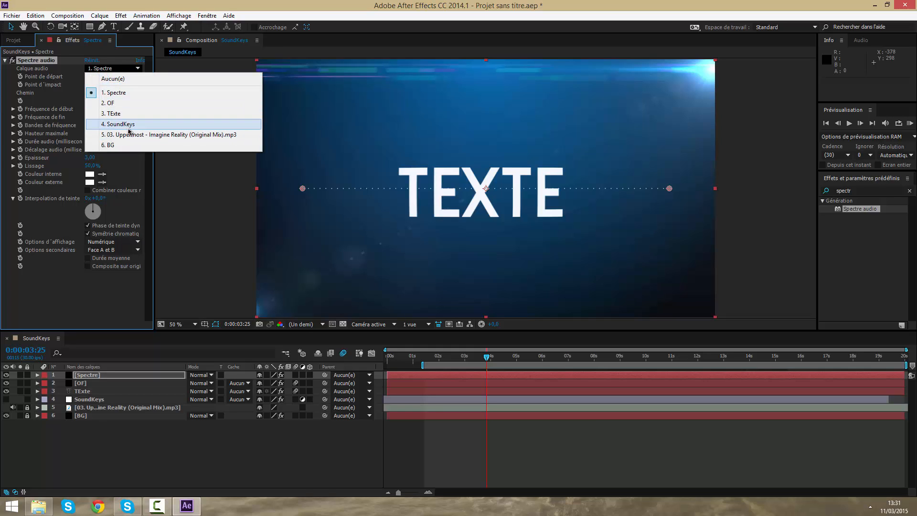
left_click(11, 69)
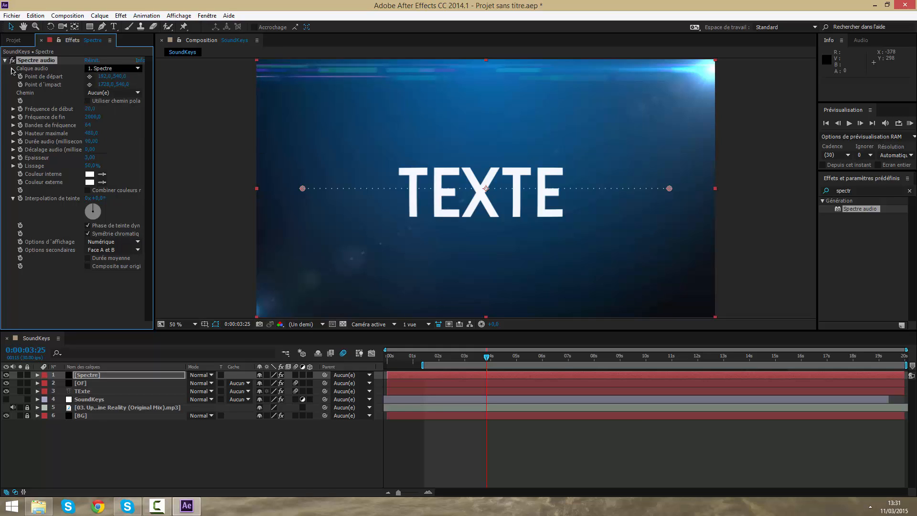
left_click(111, 69)
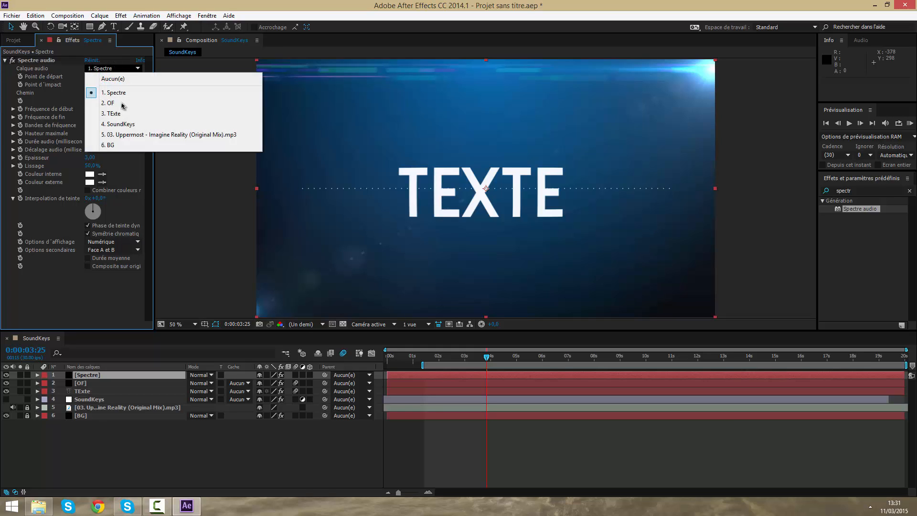
left_click(136, 136)
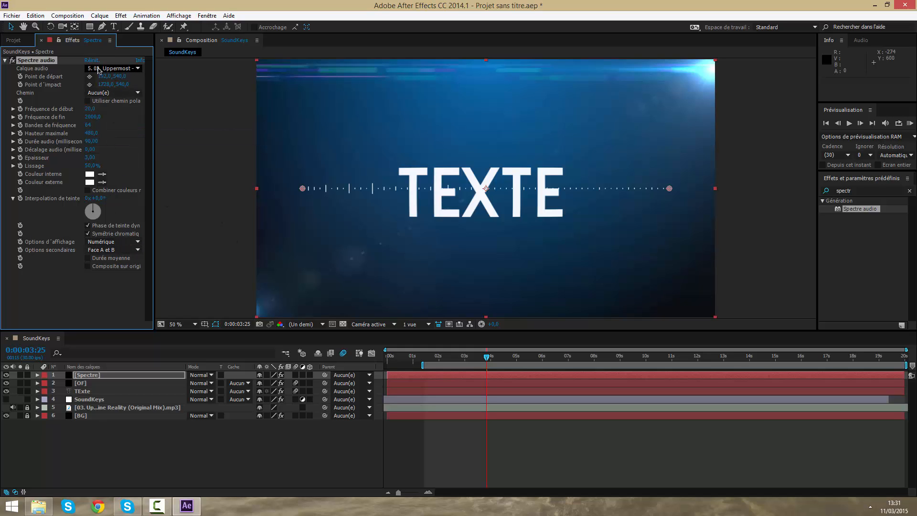
Raise the spectrum's maximum height to 5710 and show only Face A, checking it at 0:00:03:18.
left_click(105, 251)
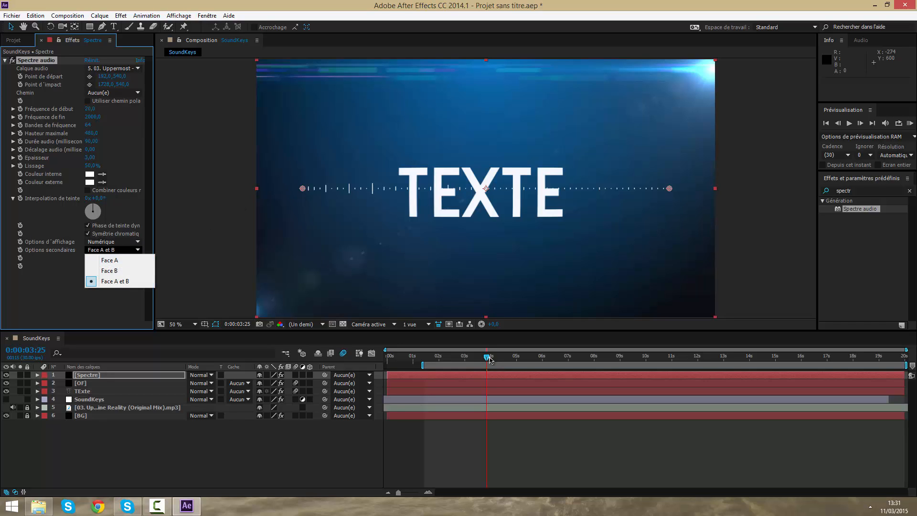
left_click_drag(490, 360, 484, 363)
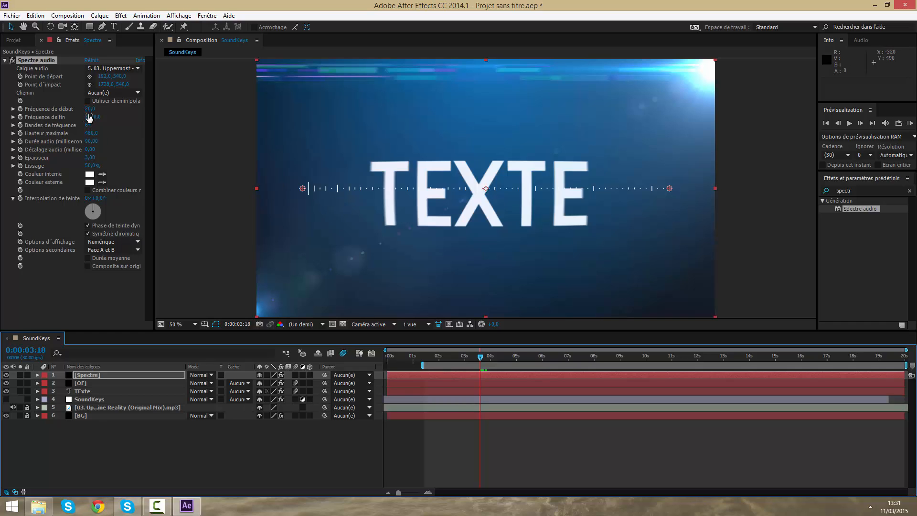
left_click_drag(107, 133, 488, 325)
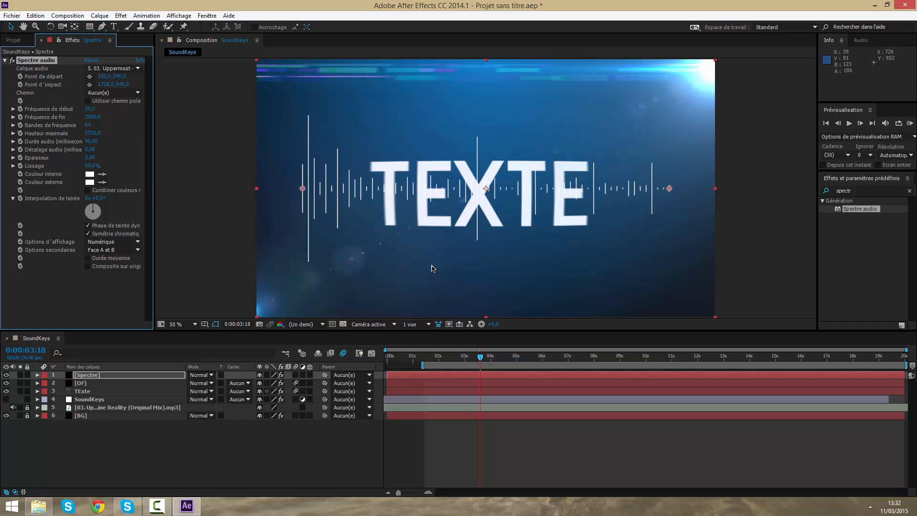
left_click(136, 249)
left_click(132, 261)
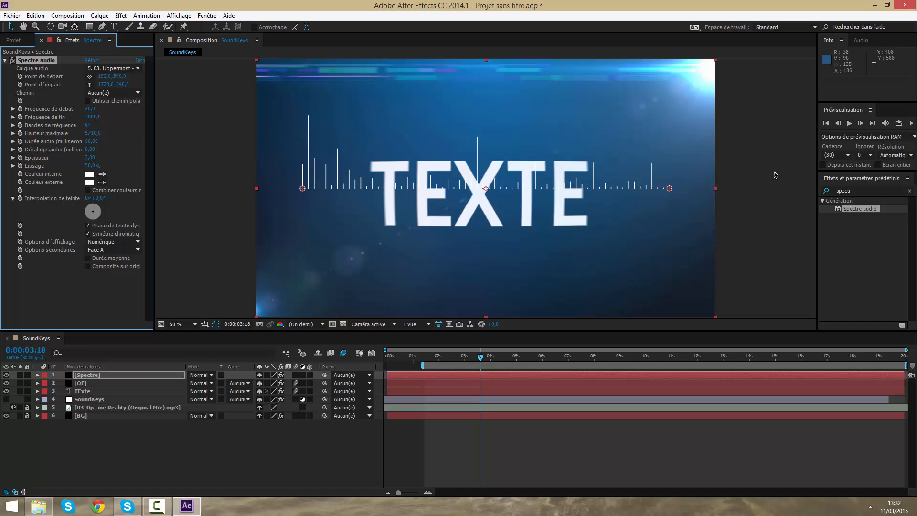
Stretch the spectrum along the composition's lower edge from about (8, 1074) to (1914, 1076) and set its frequency bands to 188.
left_click_drag(669, 188, 714, 316)
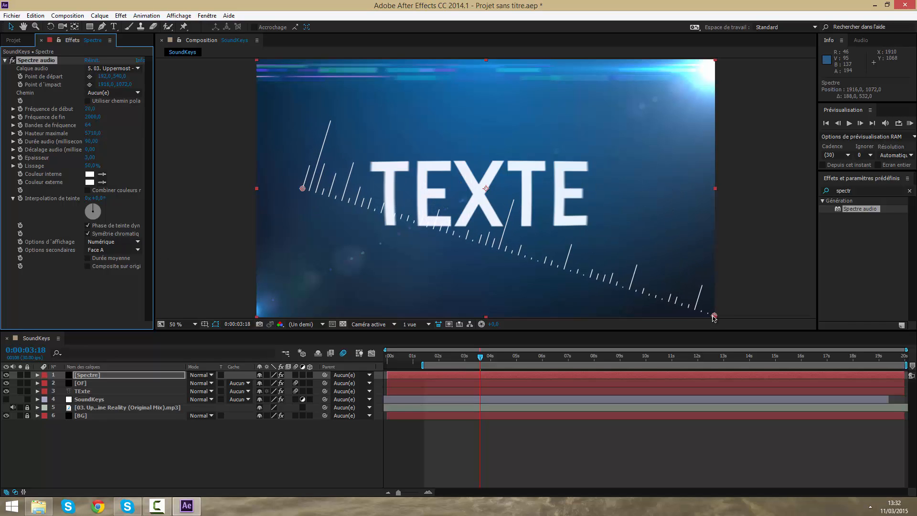
left_click_drag(302, 188, 259, 319)
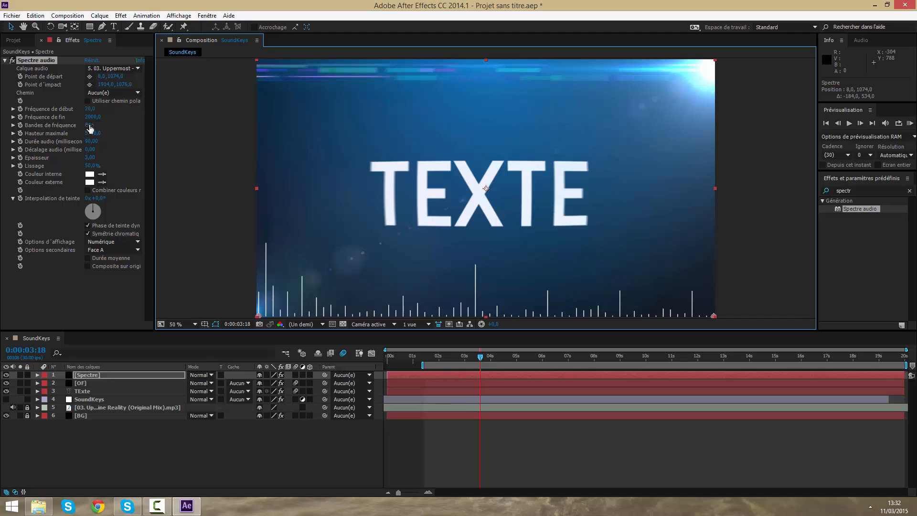
left_click_drag(89, 124, 162, 126)
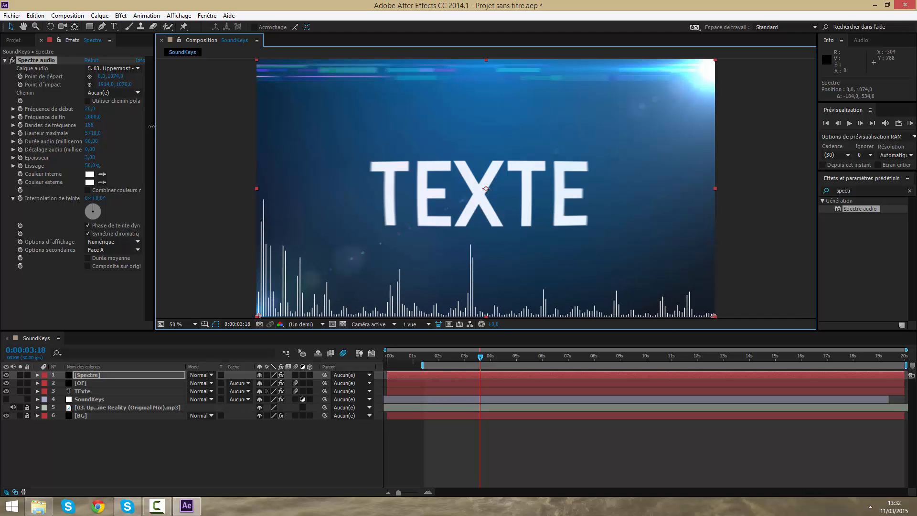
left_click_drag(427, 223, 423, 181)
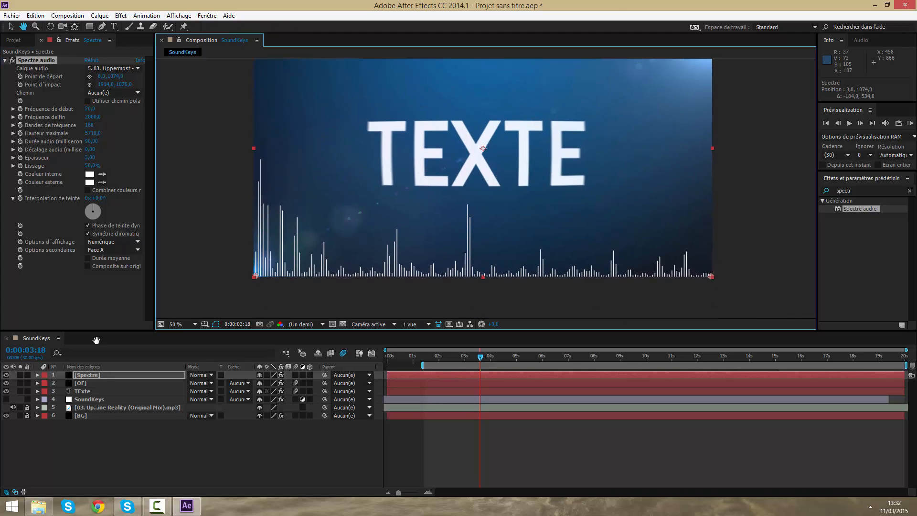
Preview the composition with the audio spectrum fitted in view and scrub to 0:00:03:05.
left_click(207, 453)
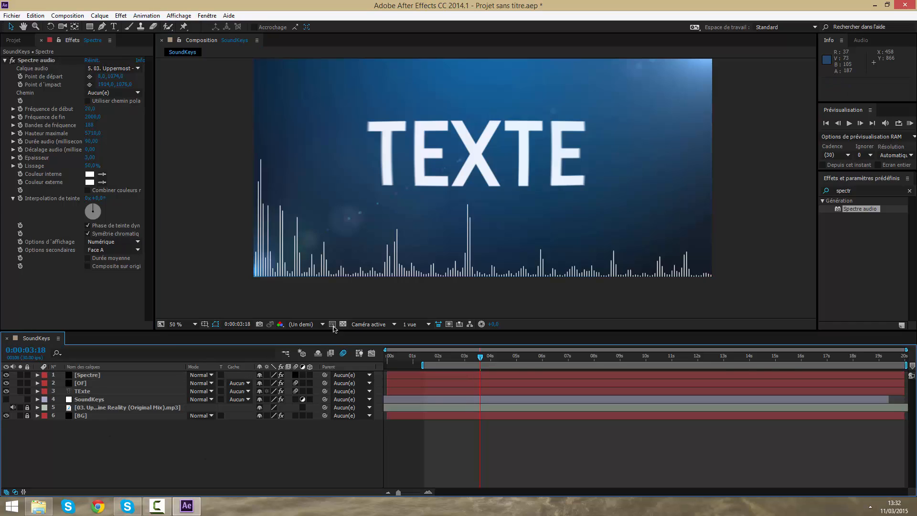
left_click(189, 324)
left_click(212, 162)
key("space")
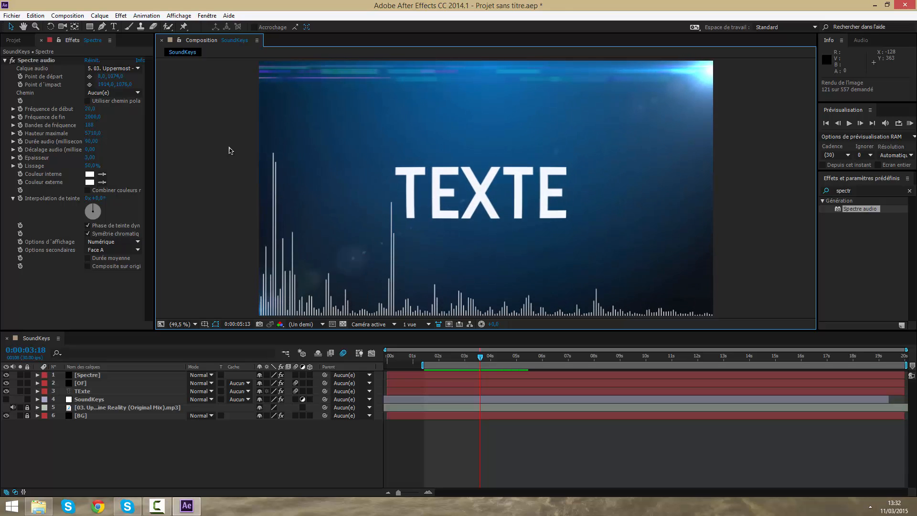
key("space")
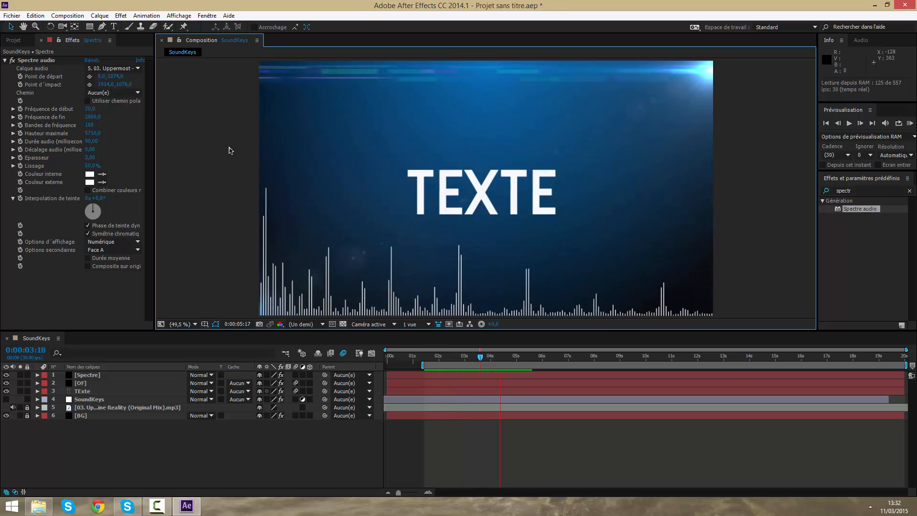
key("space")
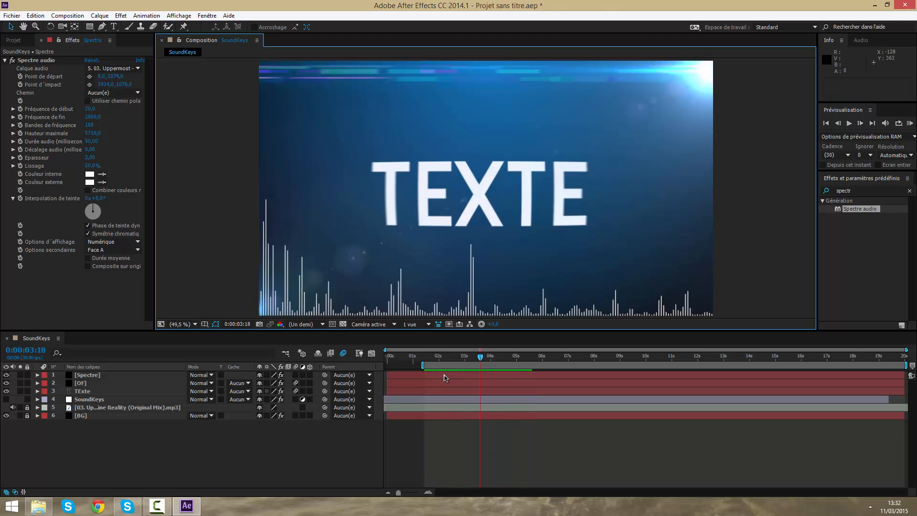
left_click_drag(484, 359, 472, 359)
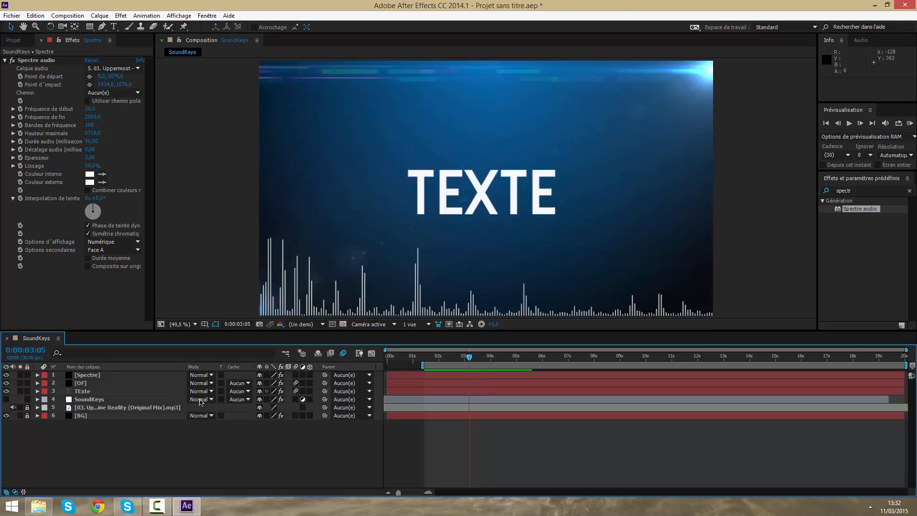
left_click_drag(292, 381, 295, 375)
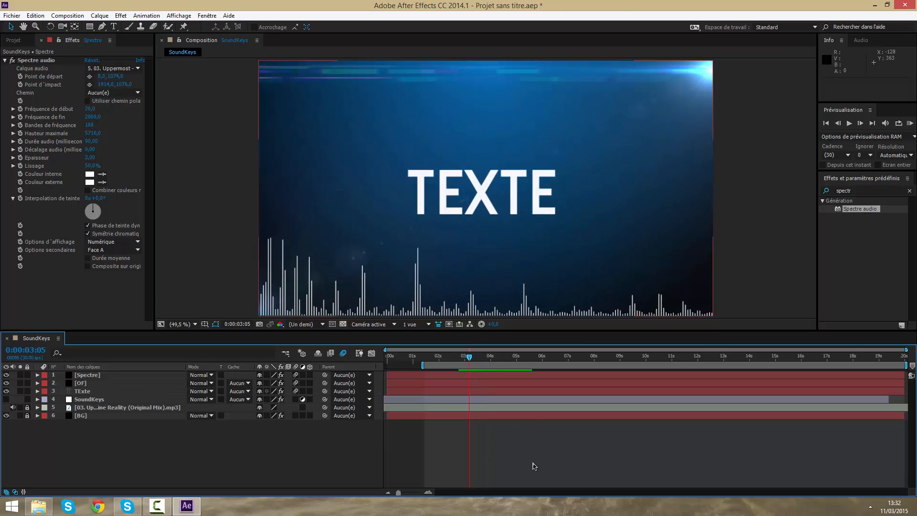
Select the TExte layer and apply the Trapcode Shine effect to it.
left_click(110, 399)
left_click(110, 383)
left_click(106, 392)
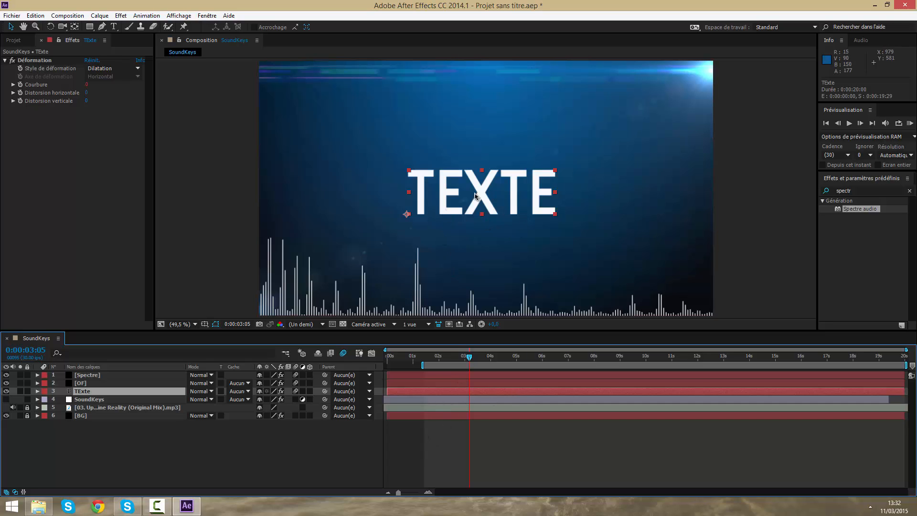
right_click(468, 391)
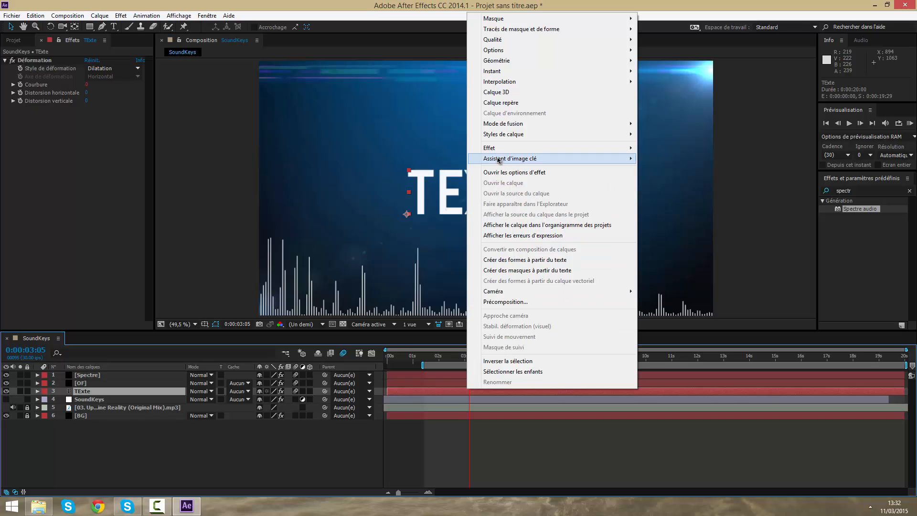
mouse_move(569, 151)
mouse_move(707, 477)
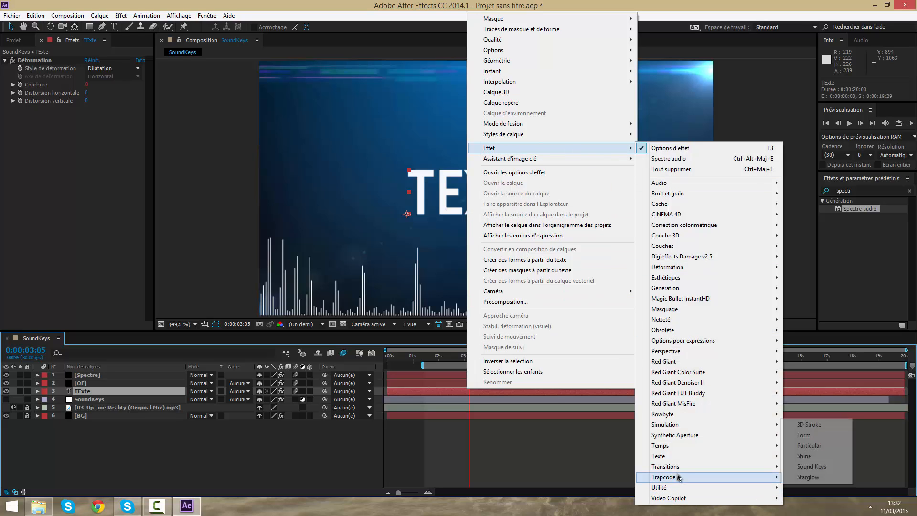
left_click(804, 456)
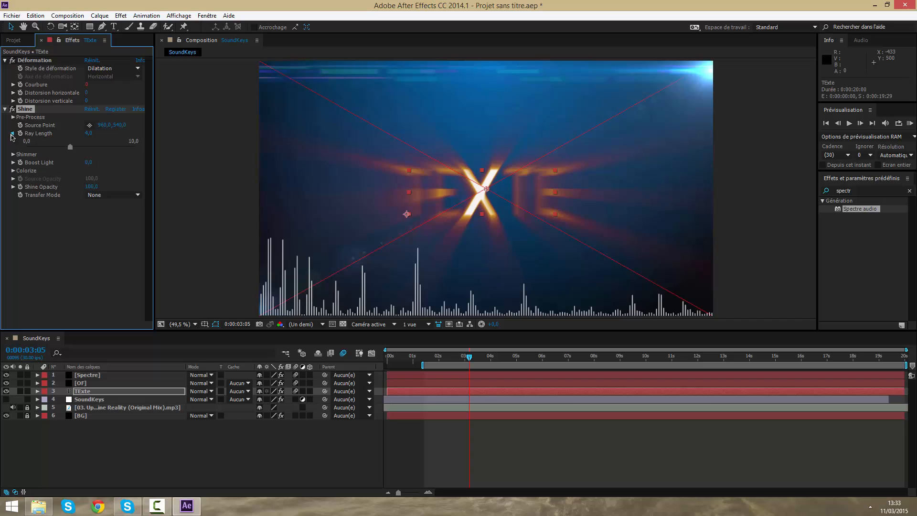
Make the midtone and shadow colours of the Shine effect white and set Ray Length to 1.0.
left_click(13, 148)
left_click(13, 158)
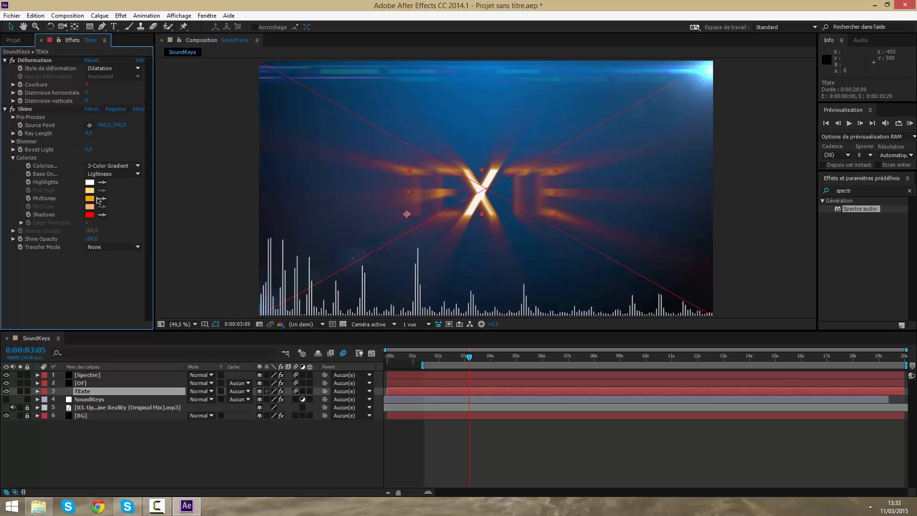
left_click(102, 215)
left_click(91, 183)
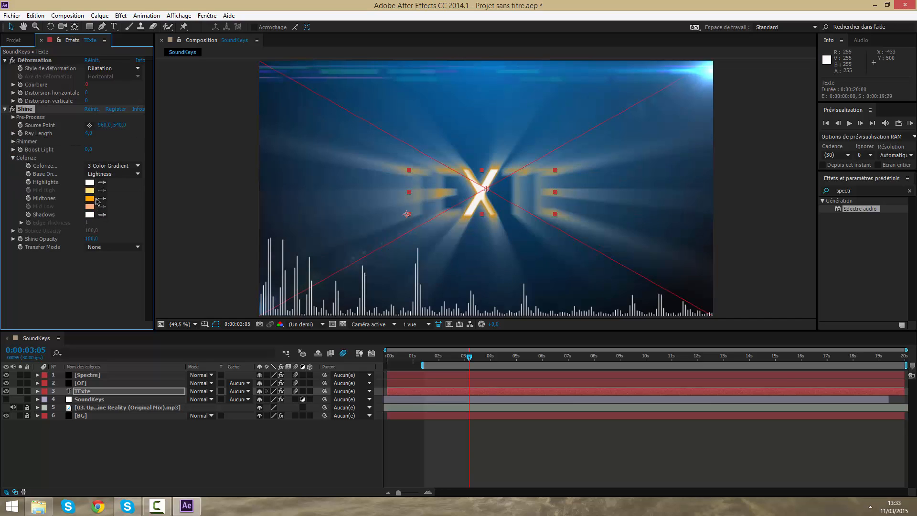
left_click(90, 182)
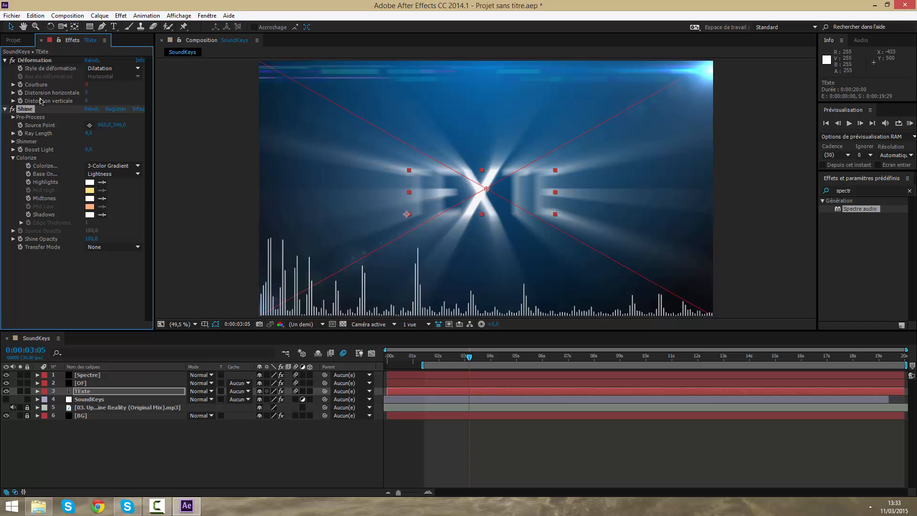
left_click(90, 98)
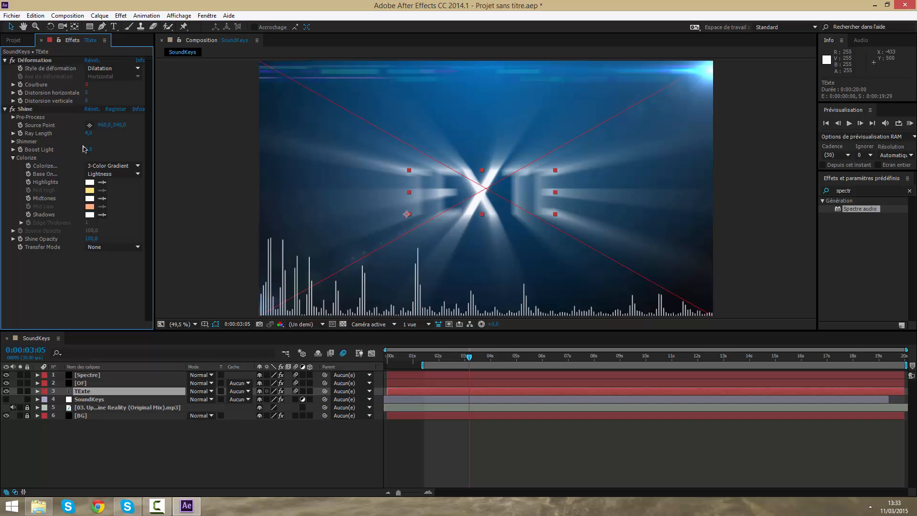
left_click_drag(90, 134, 79, 134)
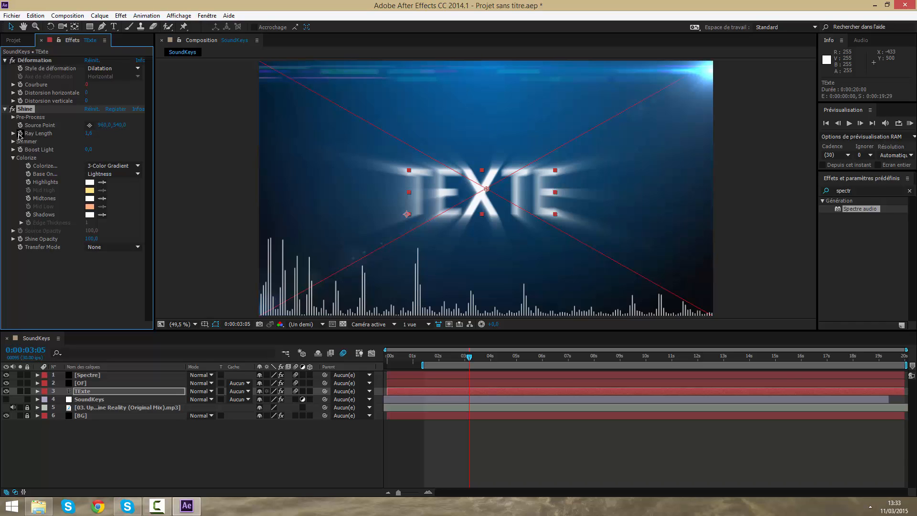
Link Shine's Ray Length through an expression to Output 1 of Sound Keys on the SoundKeys layer.
left_click(20, 133, "alt")
left_click(169, 450)
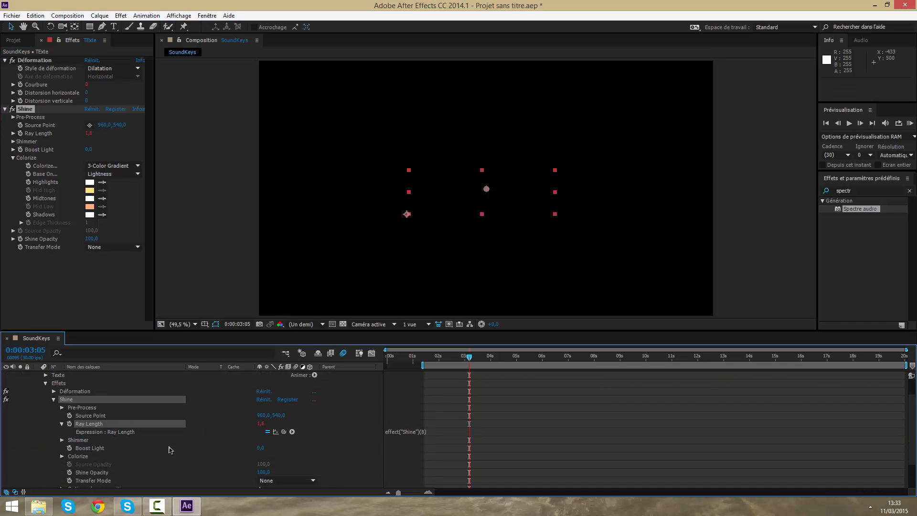
scroll(169, 450, "down", 3)
left_click(108, 468)
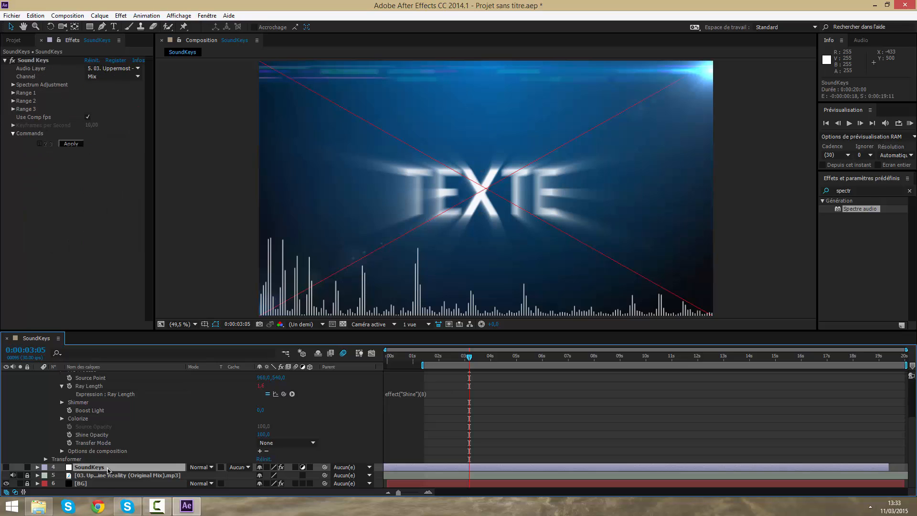
key("u")
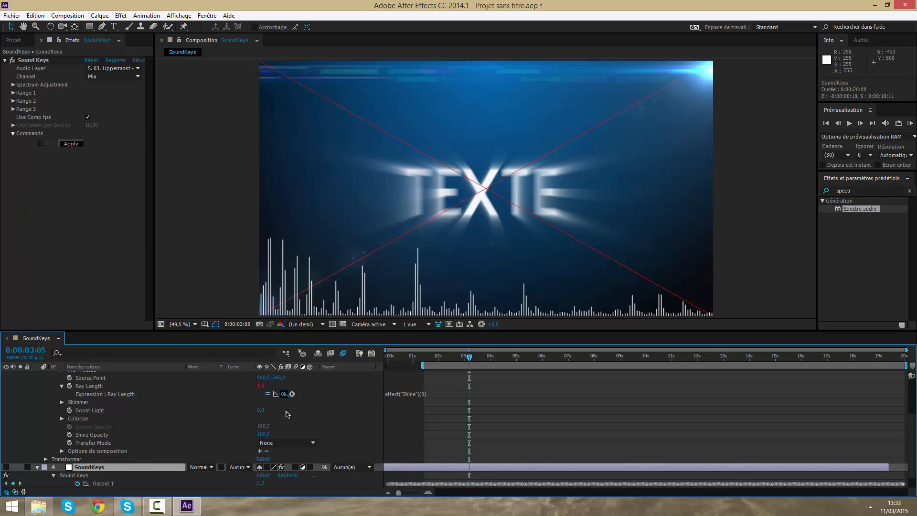
left_click_drag(284, 393, 119, 475)
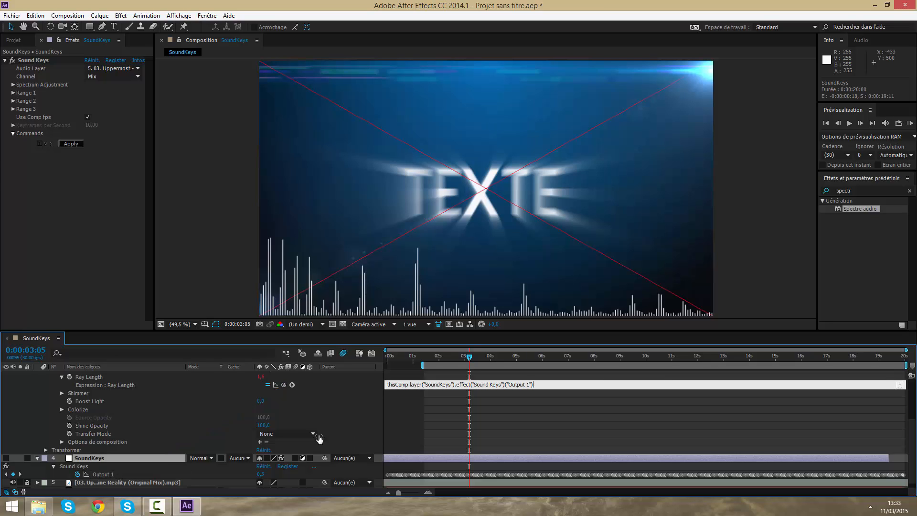
left_click(530, 430)
Check the audio-driven Shine rays at 0:00:03:06 and 0:00:01:19, collapse the layer properties and run a RAM preview.
left_click(470, 358)
mouse_move(470, 360)
left_mouse_down()
mouse_move(460, 359)
mouse_move(468, 360)
left_mouse_up()
scroll(138, 389, "up", 5)
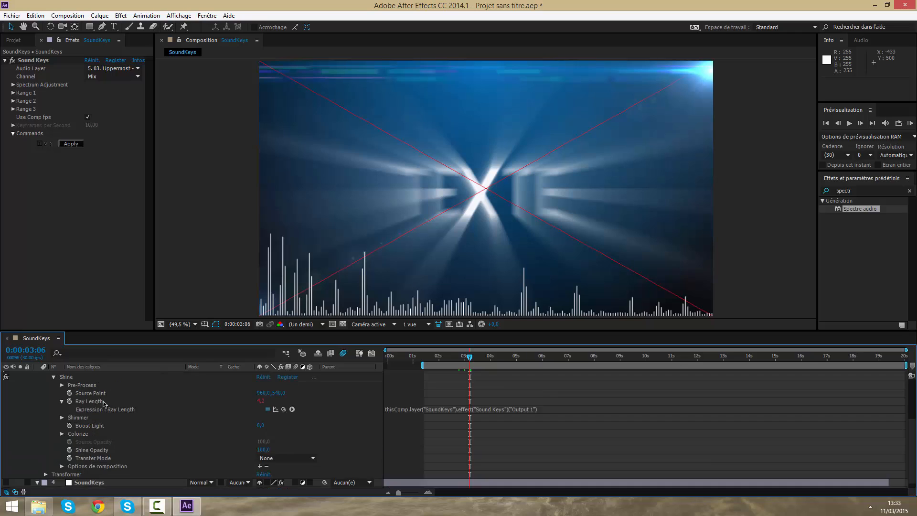
left_click(38, 391)
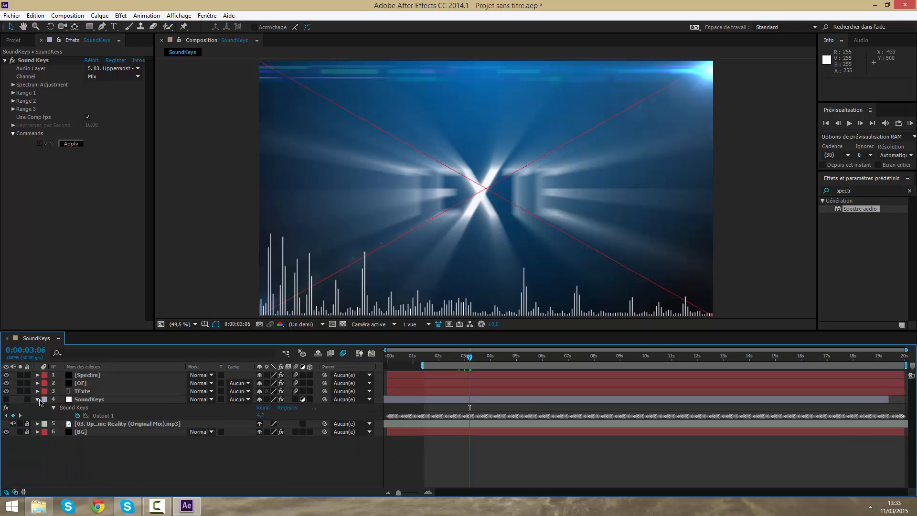
left_click(430, 358)
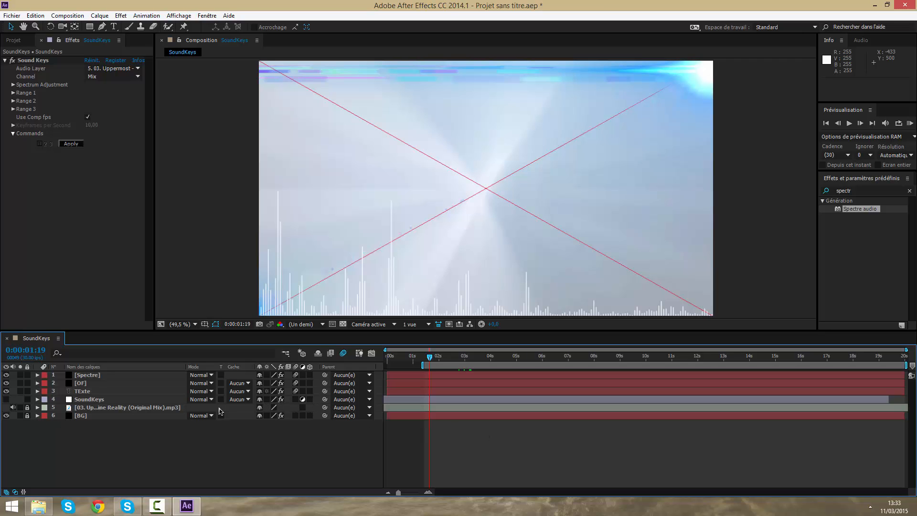
key("KP_0")
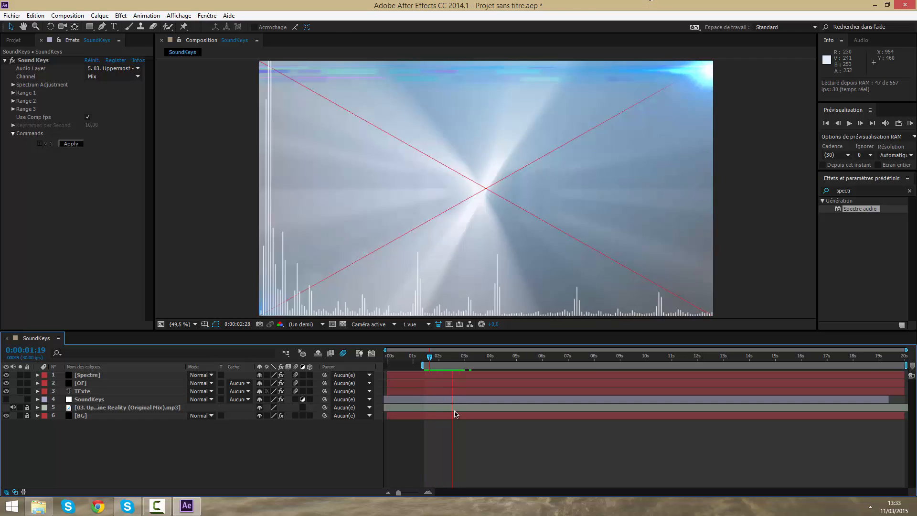
Relink Shine's Ray Length on the TExte layer through a new expression to Sound Keys Output 1 on the SoundKeys layer.
left_click(454, 414)
left_click(105, 384)
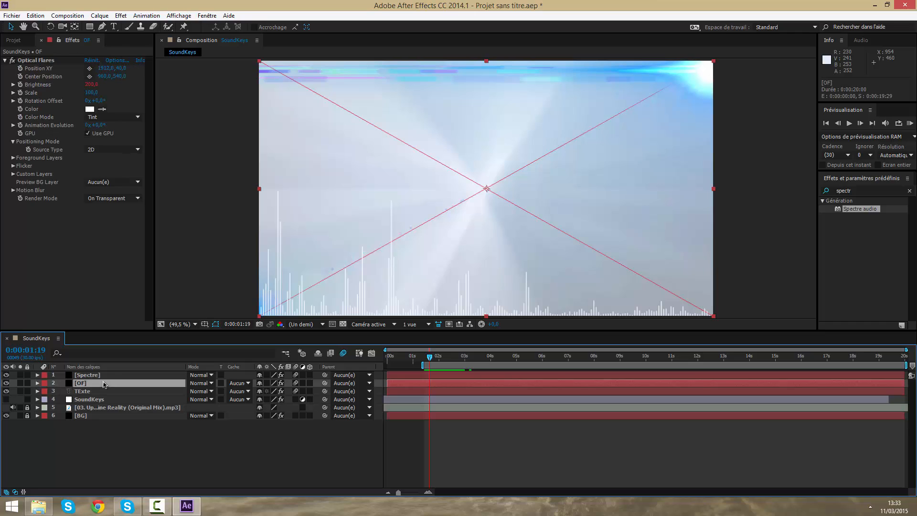
left_click(105, 377)
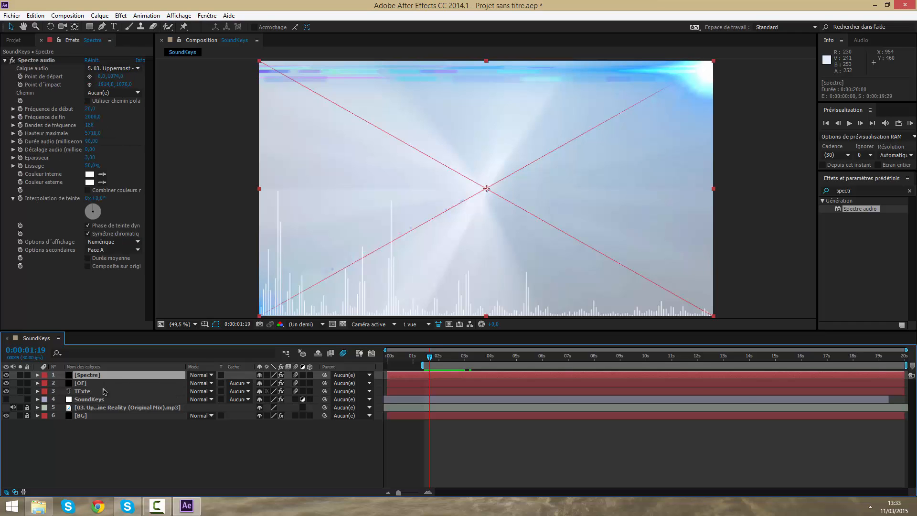
left_click(103, 392)
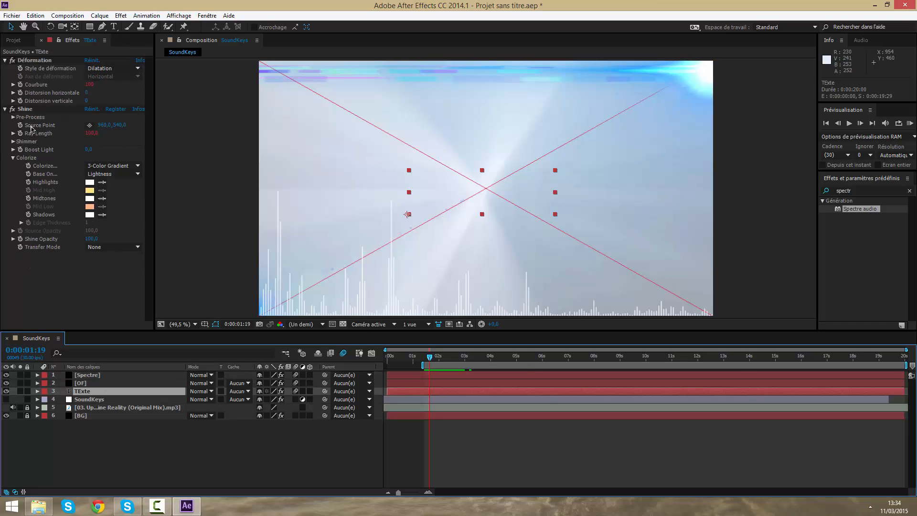
left_click(20, 134, "alt")
left_click_drag(284, 456, 144, 410)
left_click(101, 471)
key("u")
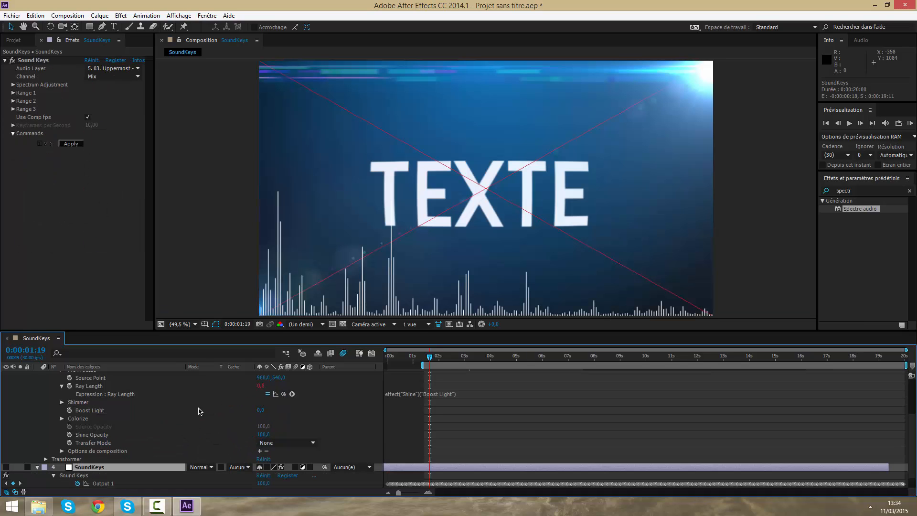
left_click_drag(292, 394, 126, 466)
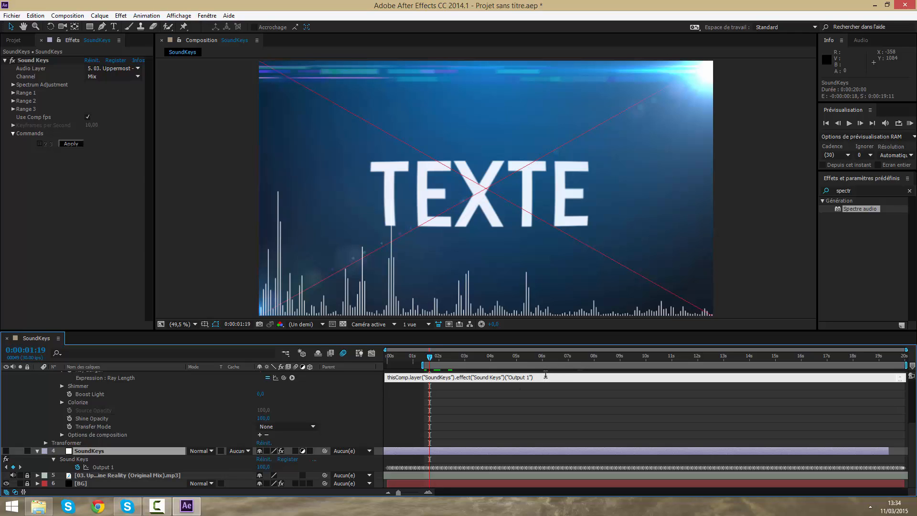
Try subtracting 100, 10, 50 and 70 from the Ray Length expression, comparing the Shine rays at 0:00:02:19.
left_click(545, 407)
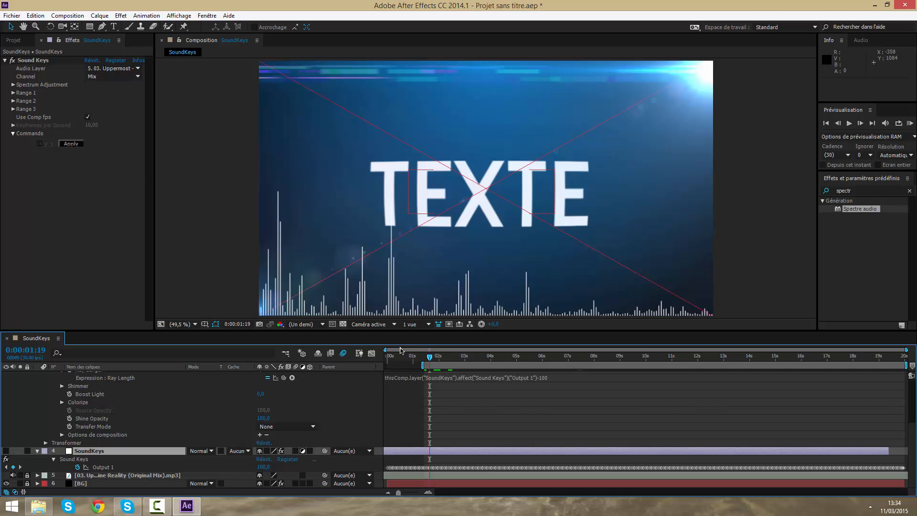
left_click_drag(430, 361, 456, 362)
left_click(558, 379)
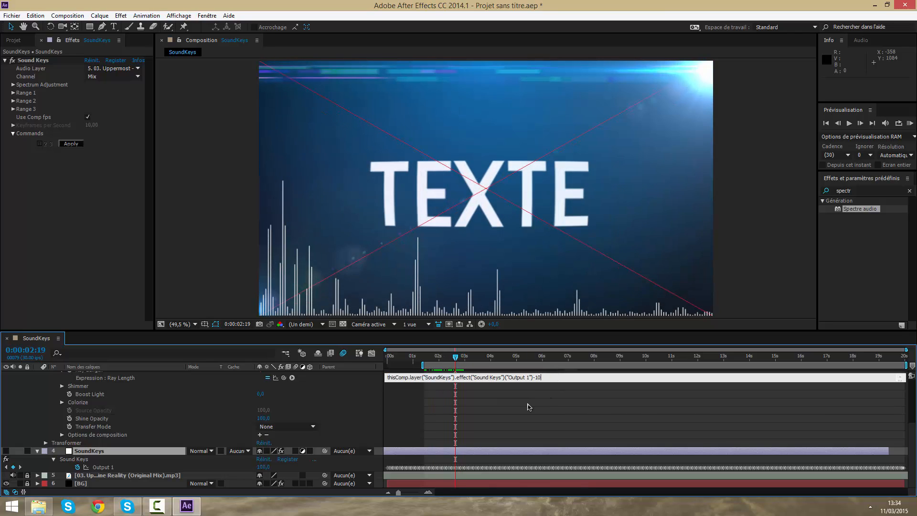
left_click(529, 425)
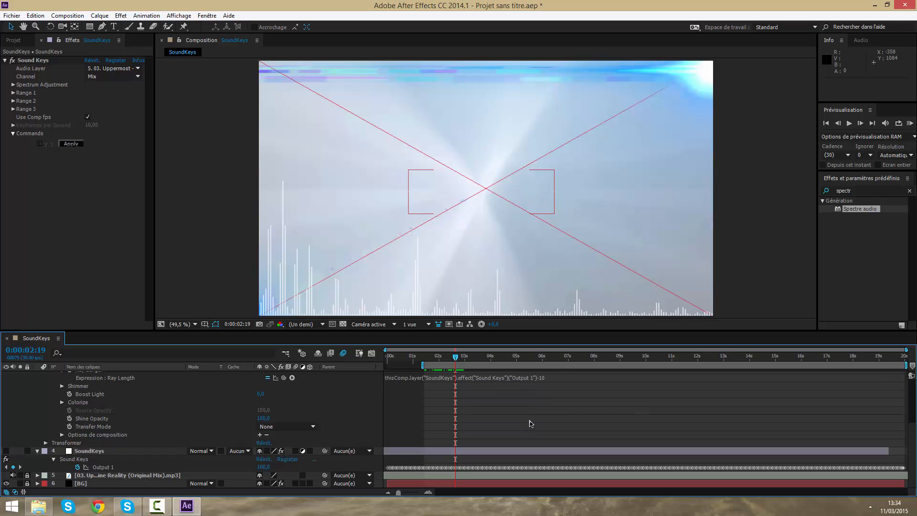
left_click(562, 377)
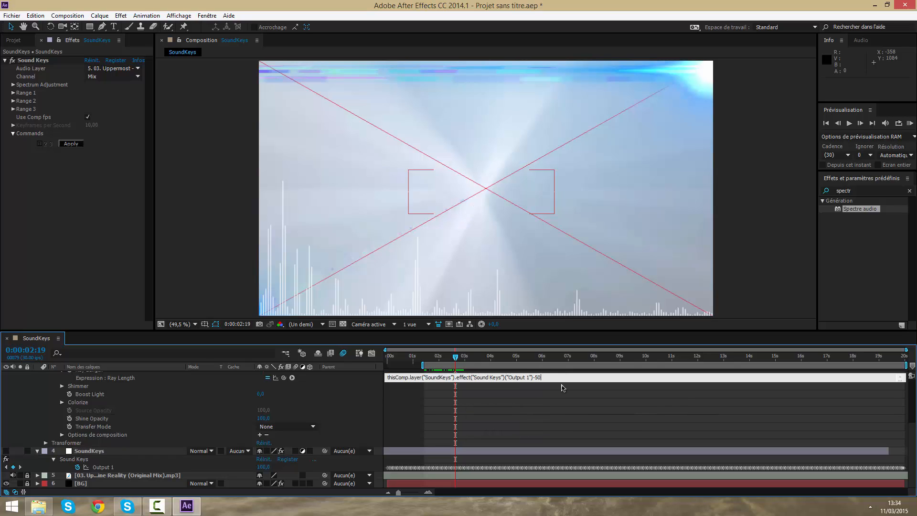
left_click(557, 408)
left_click(553, 378)
left_click(553, 377)
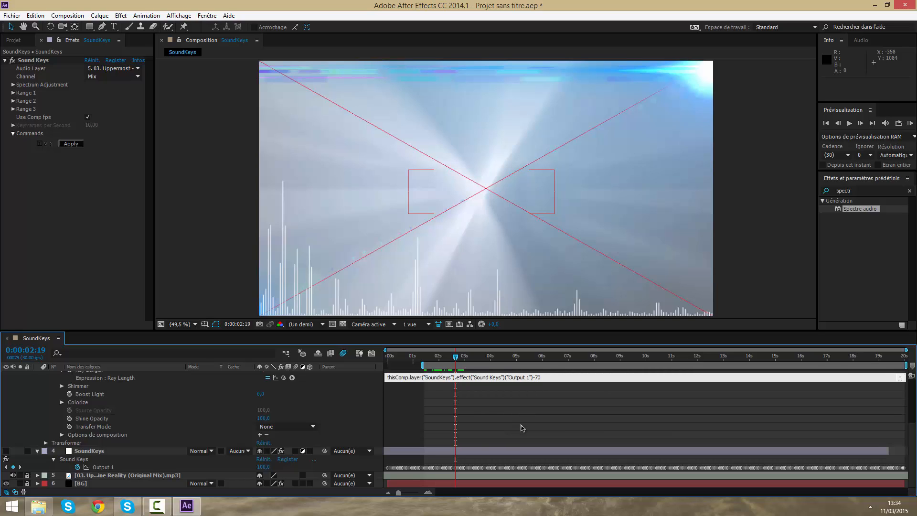
left_click(523, 427)
Subtract 90 from Output 1 in the Ray Length expression and check the text at 0:00:04:03.
left_click(553, 377)
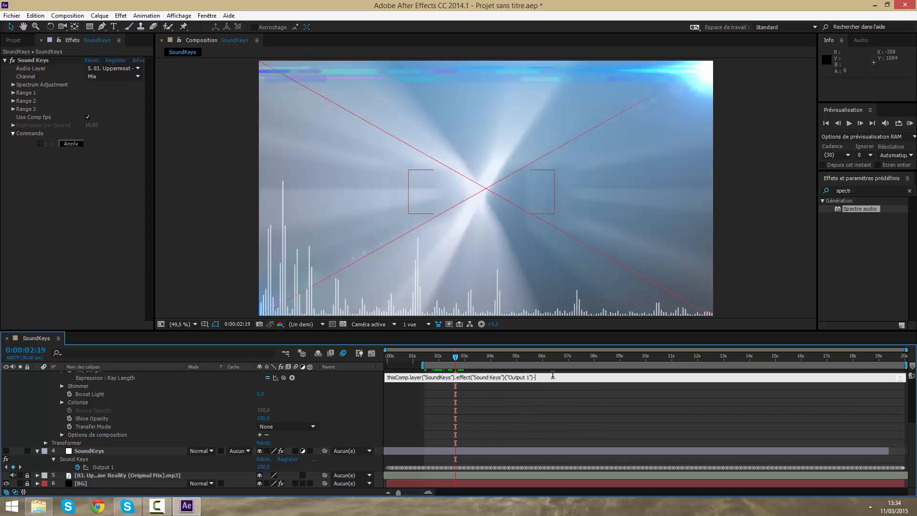
type("90")
left_click(570, 401)
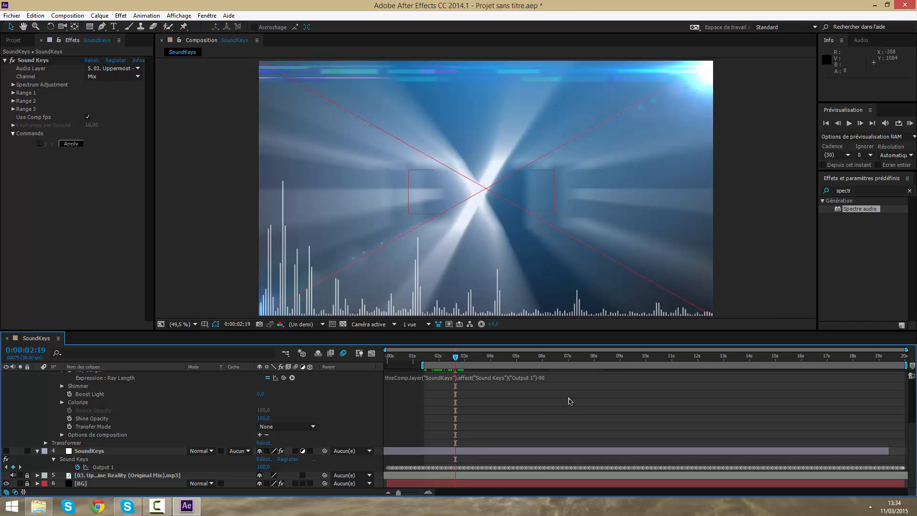
left_click_drag(470, 356, 493, 359)
Collapse the TExte and SoundKeys layer properties and extend the work area back to the start of the composition.
scroll(56, 386, "up", 5)
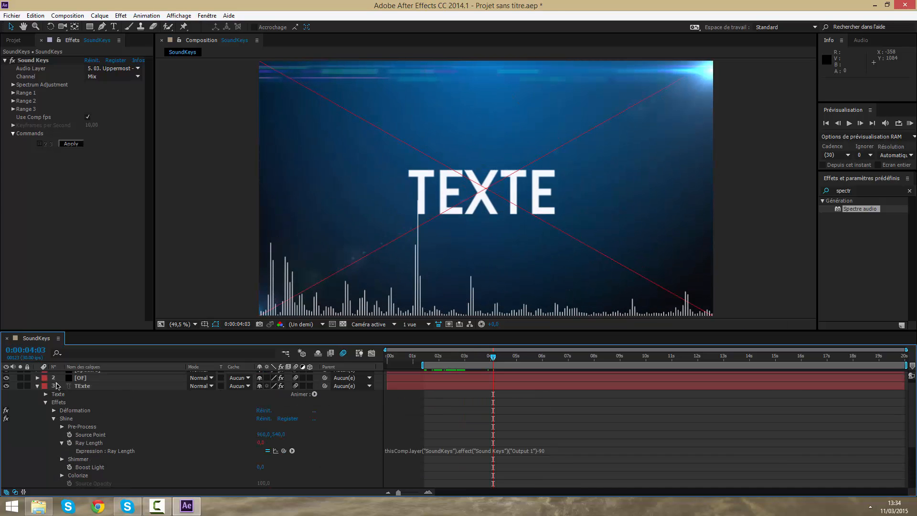
left_click(37, 387)
left_click(38, 399)
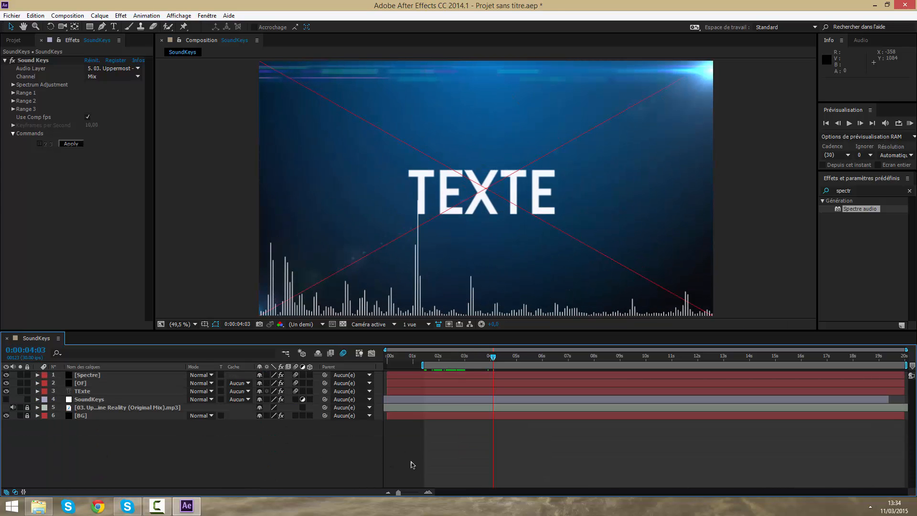
left_click_drag(438, 366, 383, 366)
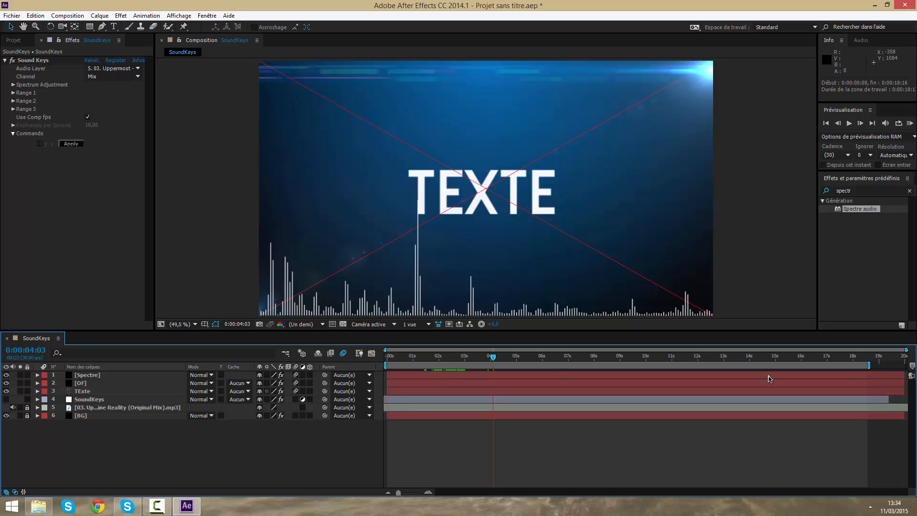
left_click_drag(755, 365, 792, 363)
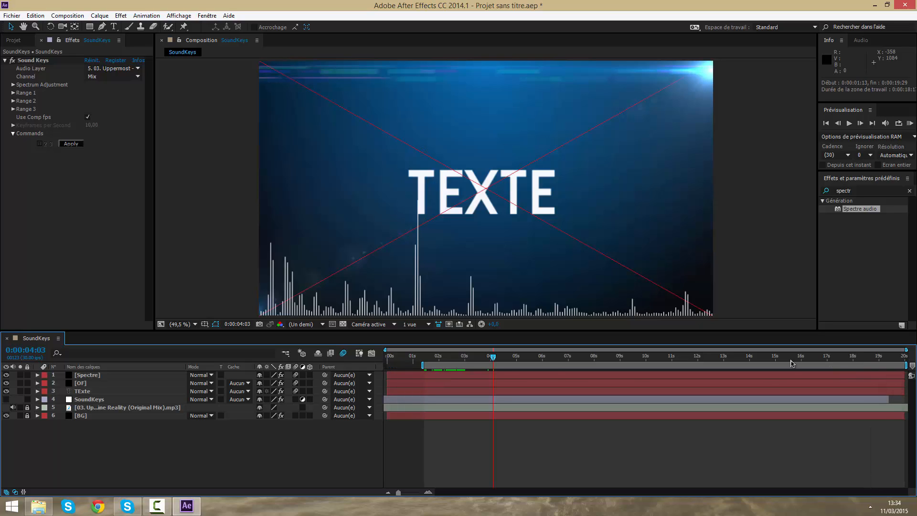
left_click_drag(422, 366, 398, 368)
Select the SoundKeys layer and examine the audio-driven animation over the opening frames, from 0:00:00:00 to 0:00:00:18.
left_click(422, 358)
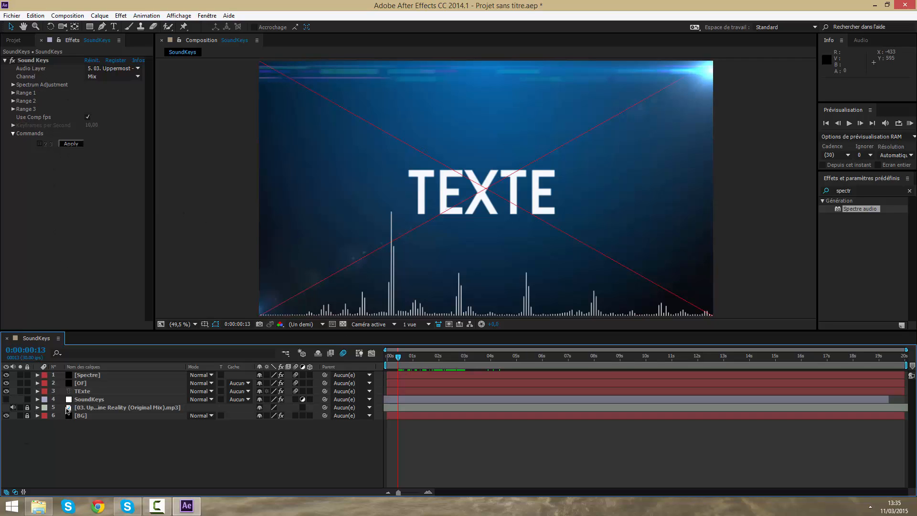
left_click(90, 402)
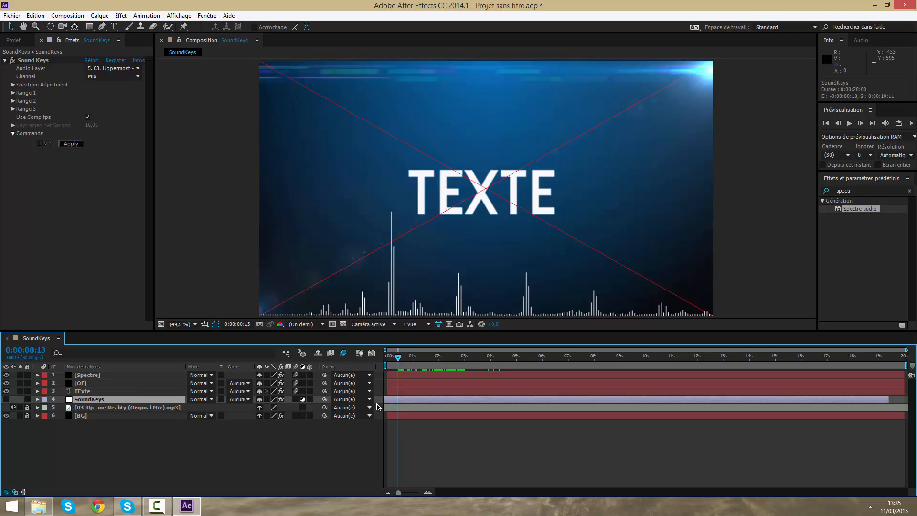
left_click(401, 359)
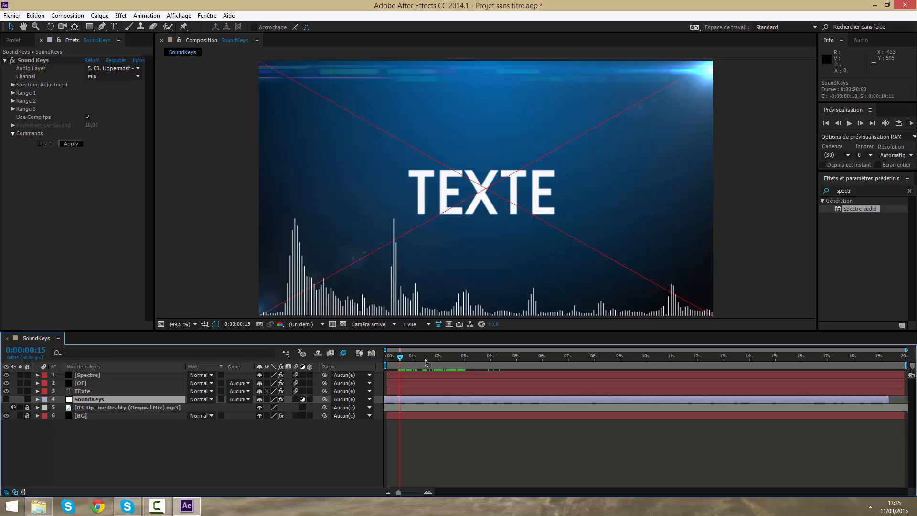
left_click_drag(408, 357, 384, 350)
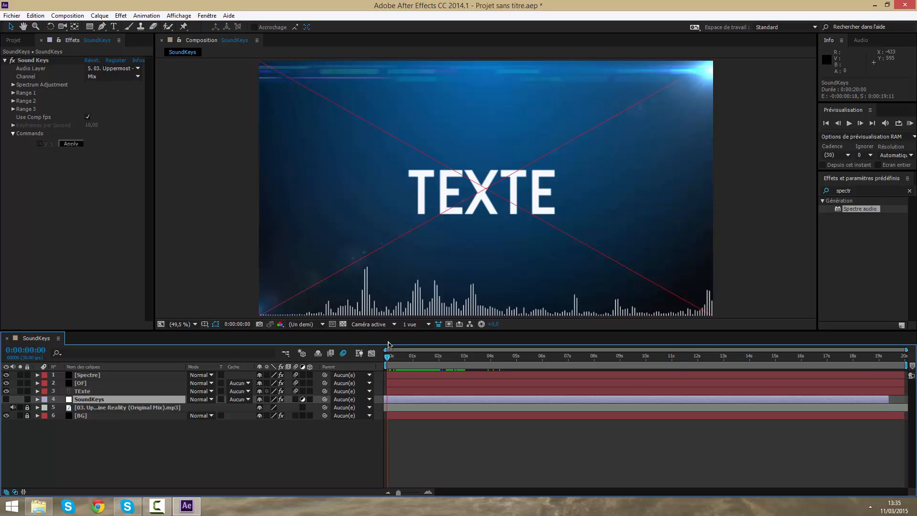
mouse_move(399, 356)
left_mouse_down()
mouse_move(389, 362)
mouse_move(400, 366)
left_mouse_up()
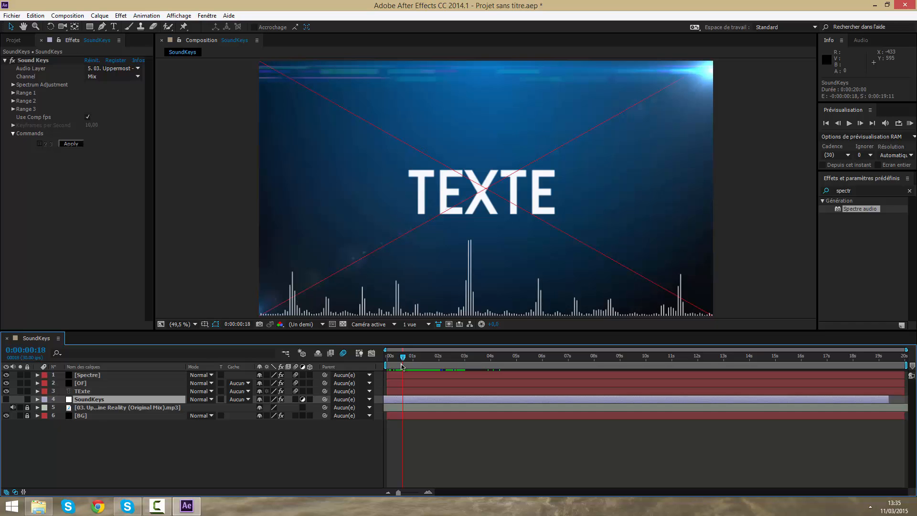